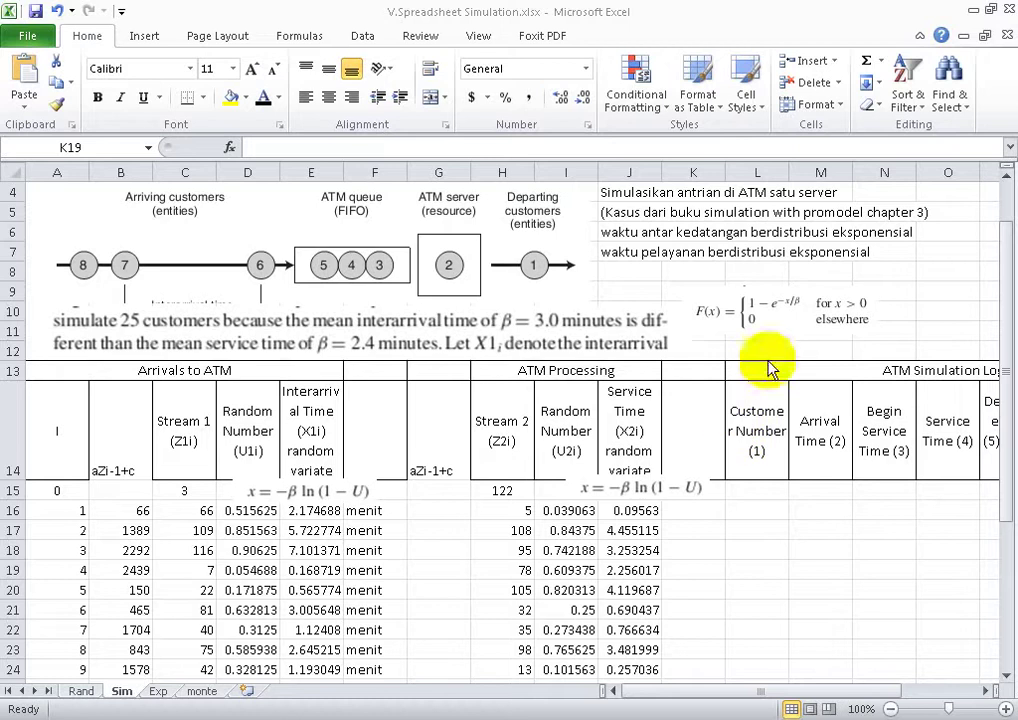
Review the Arrivals to ATM and ATM Processing sections and their first service time values.
left_click(214, 373)
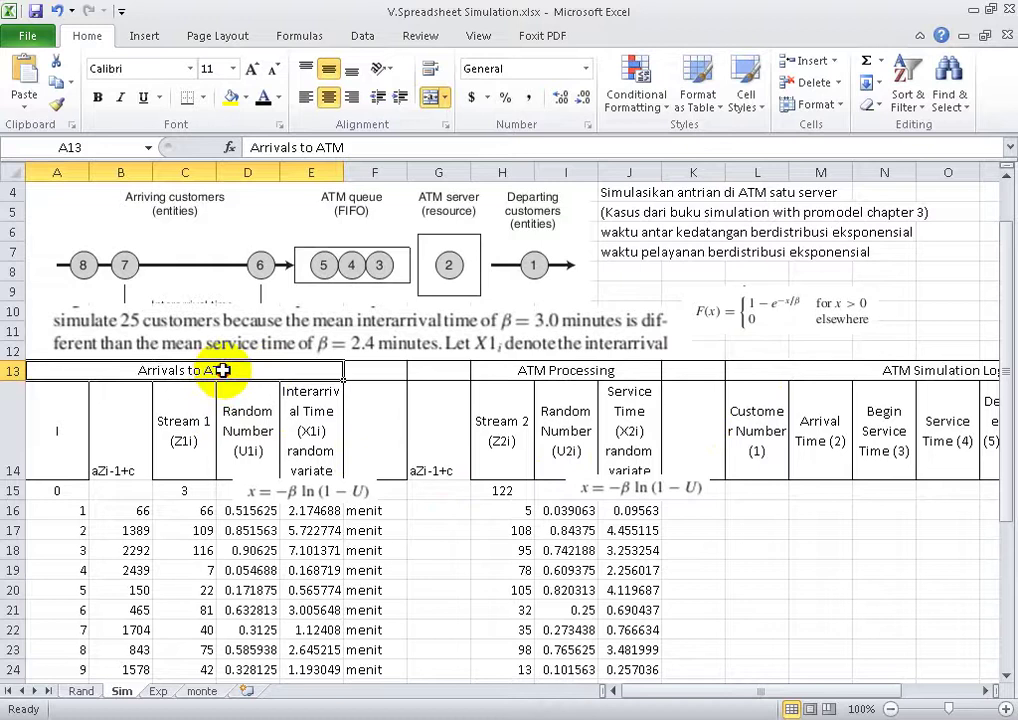
left_click(557, 371)
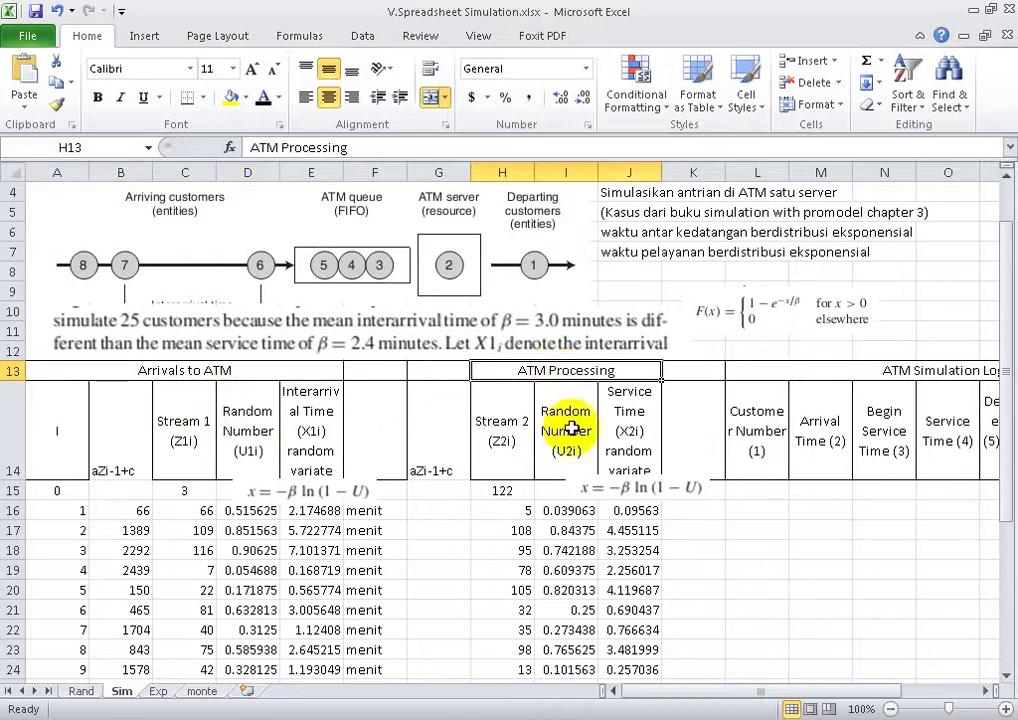
left_click_drag(630, 510, 627, 637)
scroll(627, 637, "down", 1)
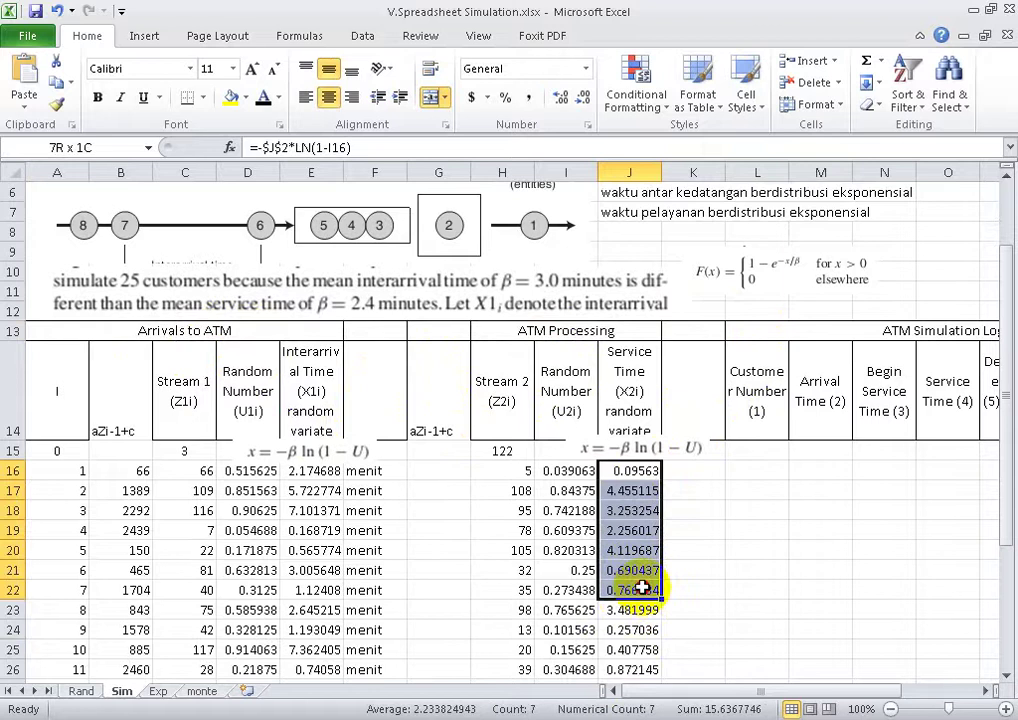
scroll(620, 333, "up", 2)
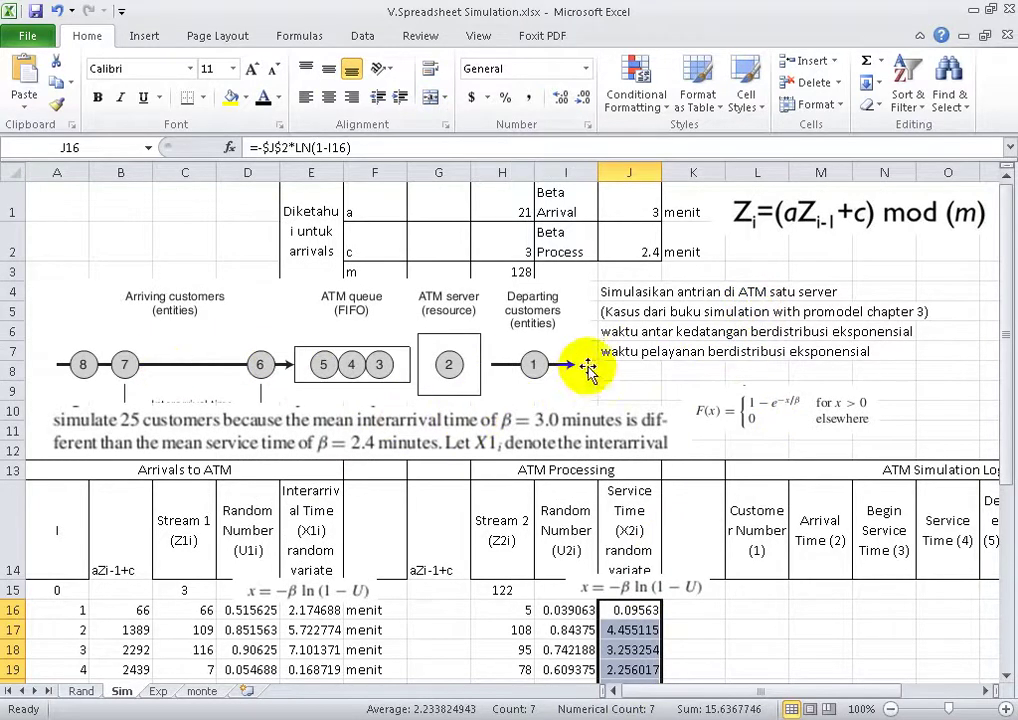
scroll(620, 530, "down", 2)
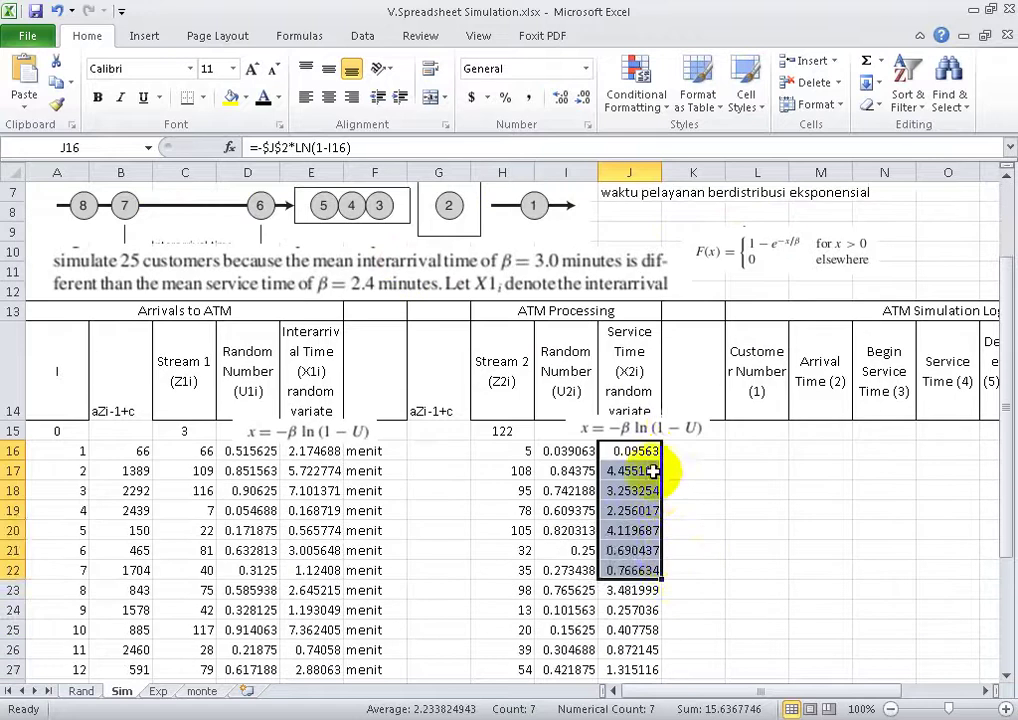
Enter 2 as the first service time in J16 and fill it down to row 40.
left_click(650, 452)
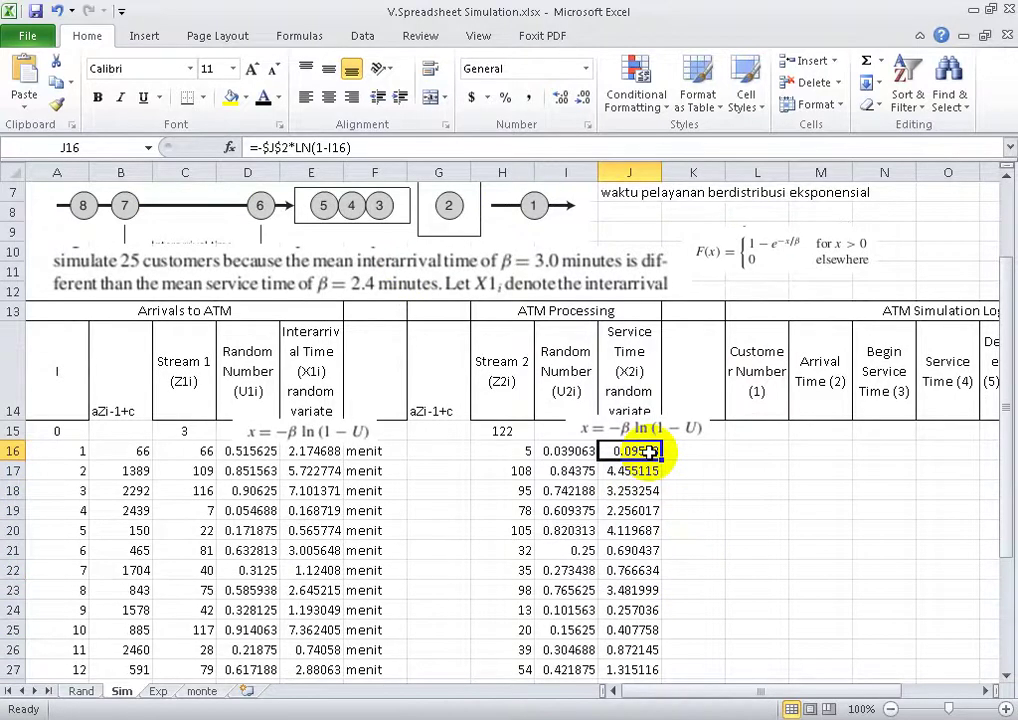
type("2")
key("Return")
left_click(650, 452)
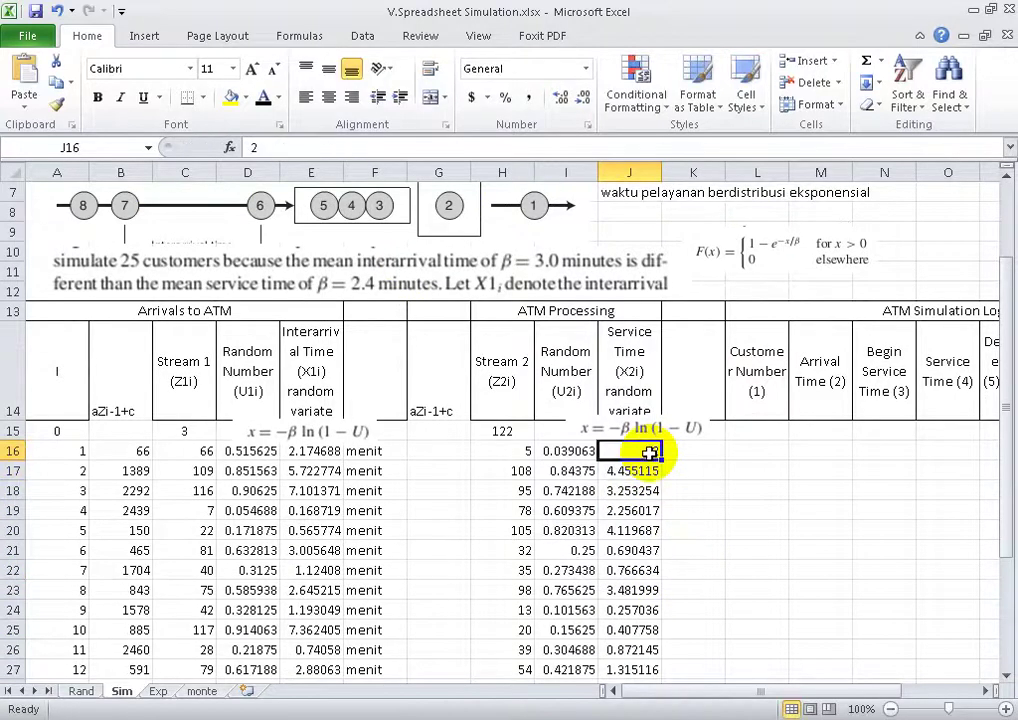
left_click_drag(665, 461, 668, 622)
left_click(747, 469)
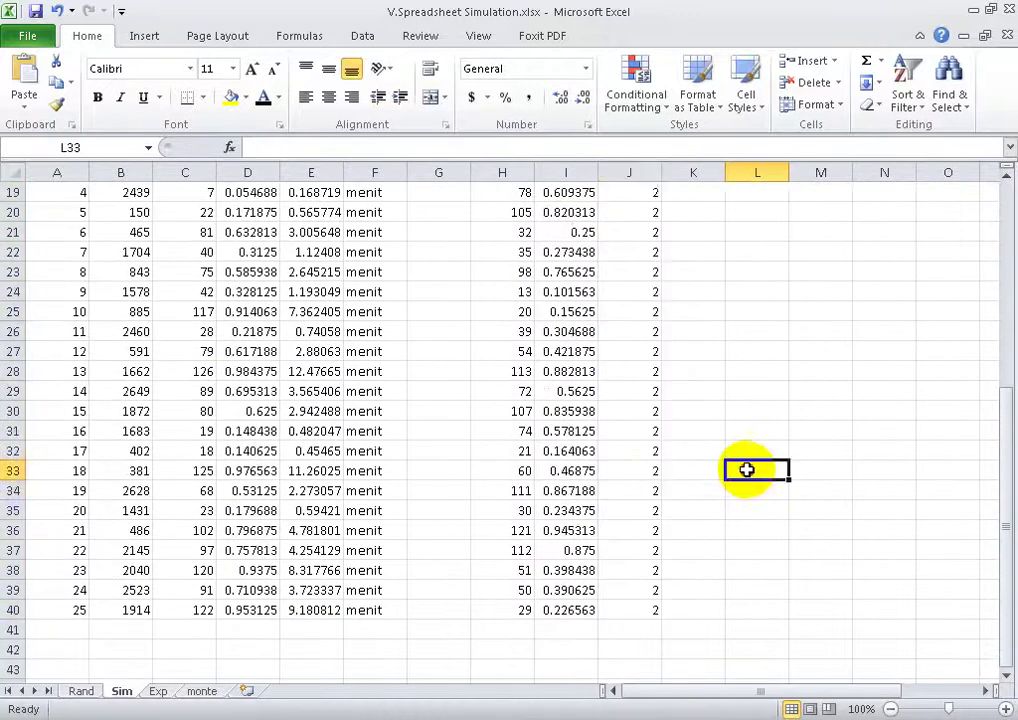
Scroll through the sheet and return to the service time cell J16.
scroll(747, 469, "up", 6)
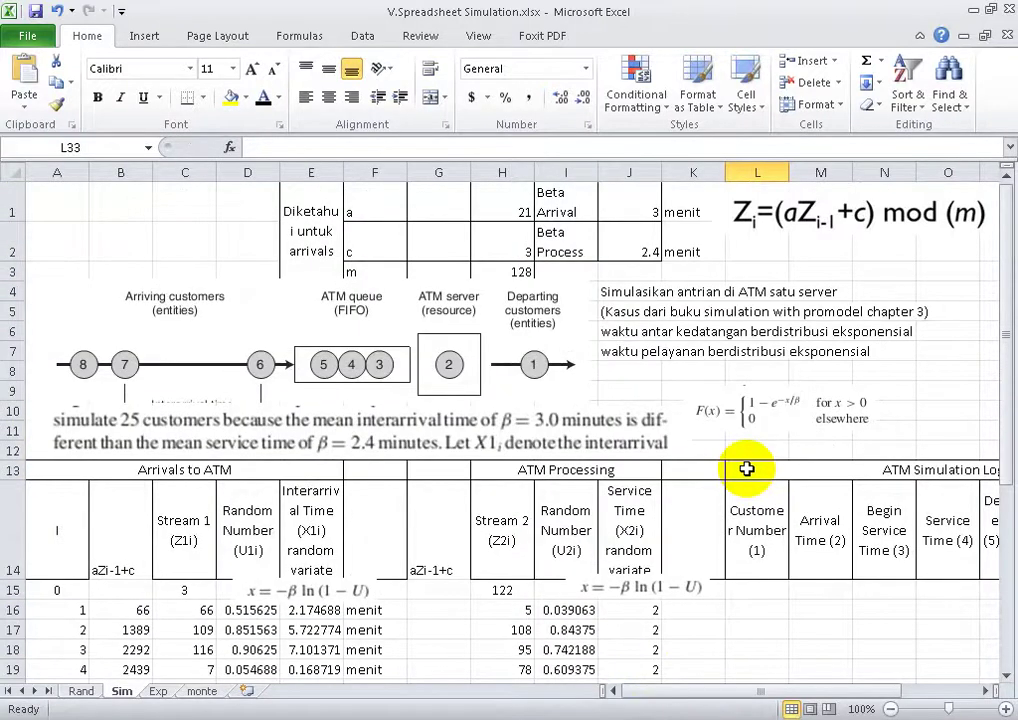
scroll(675, 590, "down", 2)
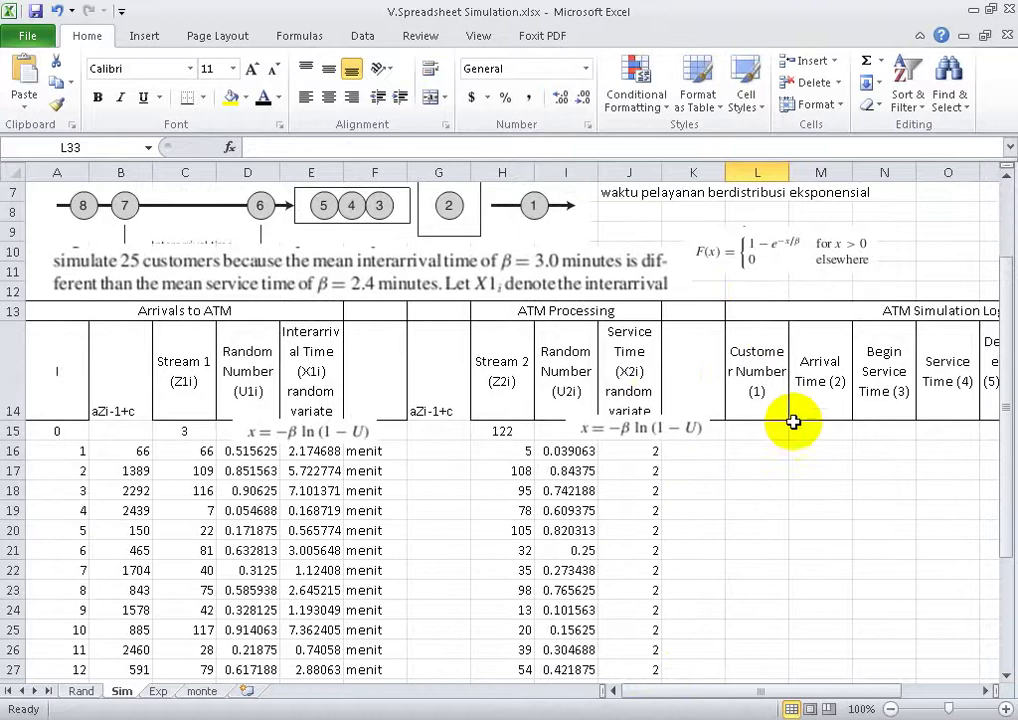
scroll(790, 410, "up", 1)
scroll(792, 260, "up", 1)
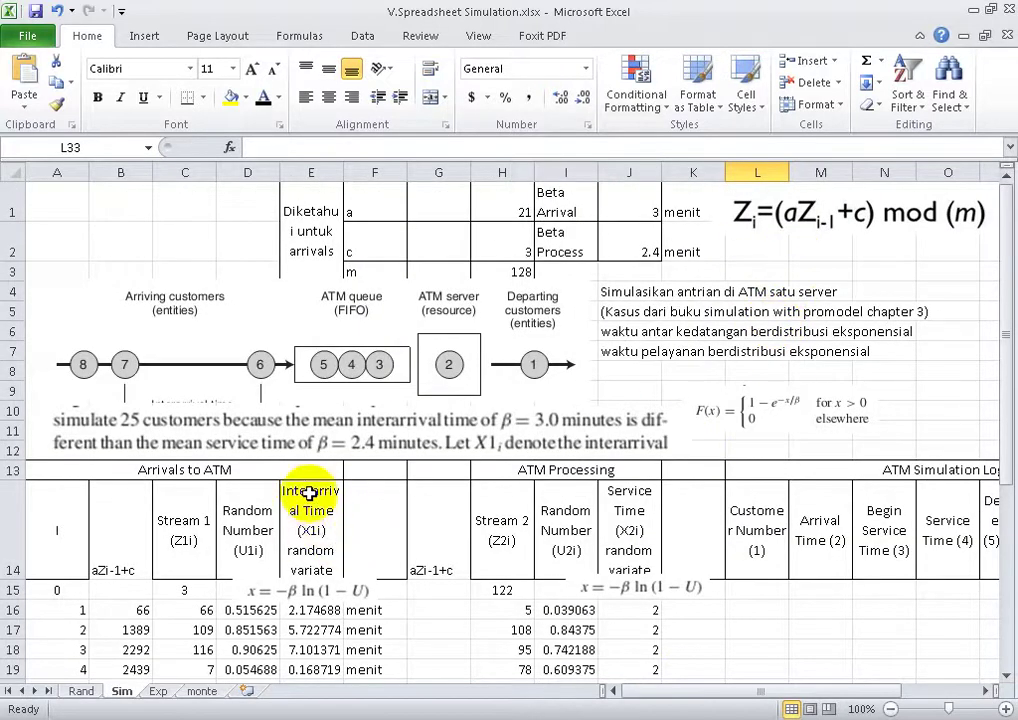
scroll(256, 400, "down", 1)
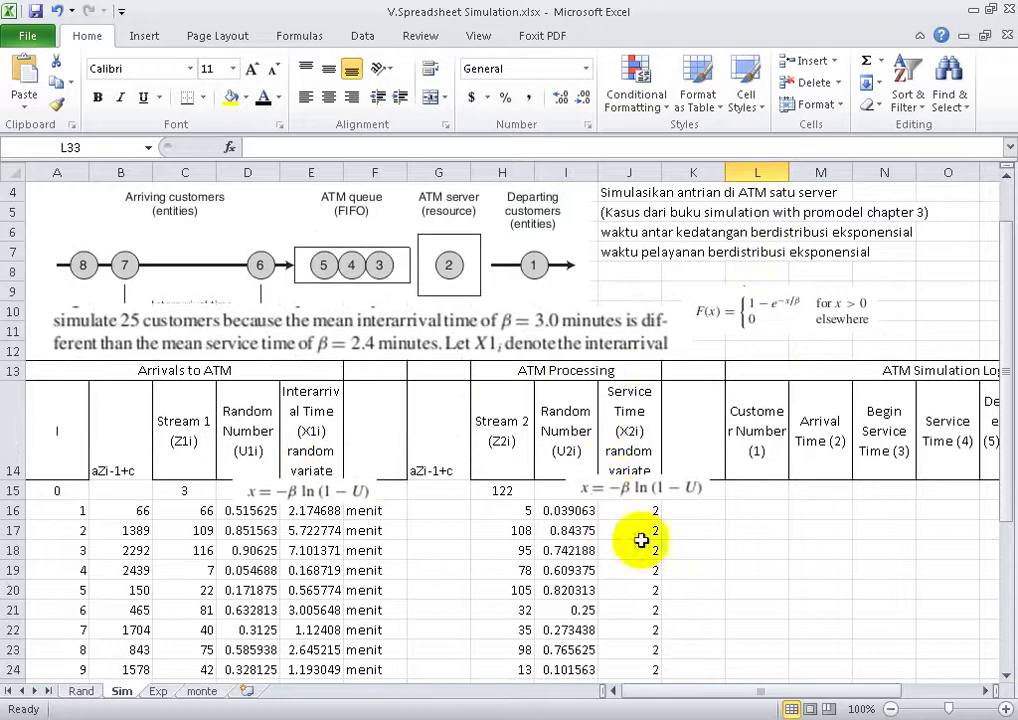
left_click(665, 511)
left_click(645, 511)
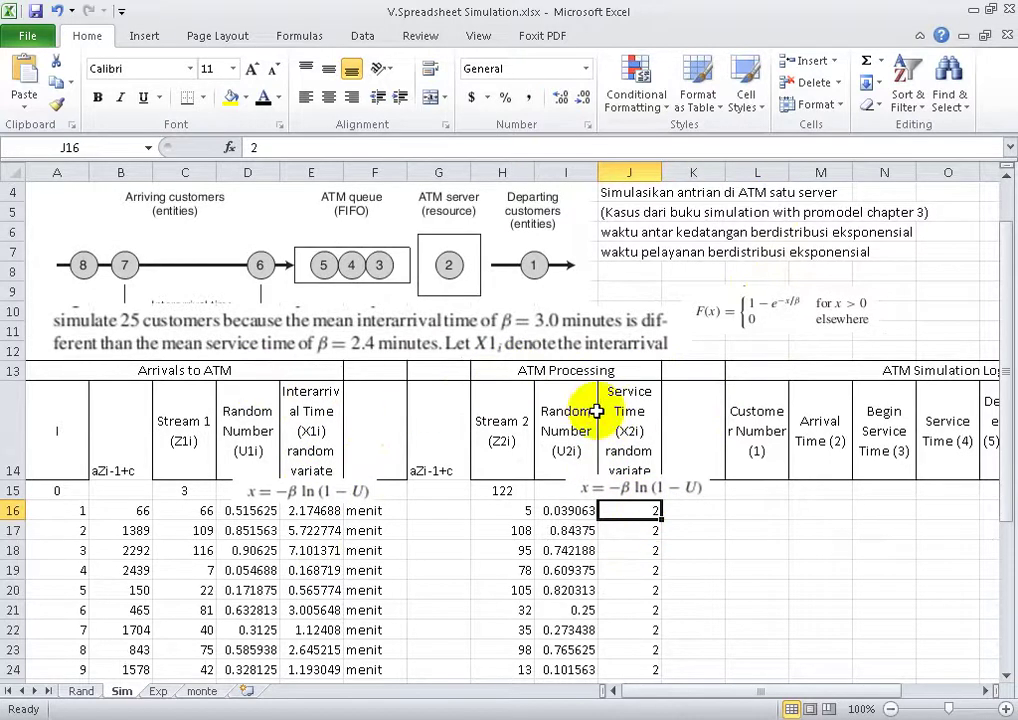
scroll(322, 451, "down", 1)
Compare the interarrival formulas in E16 and E17, then undo the constant service times.
left_click(254, 430)
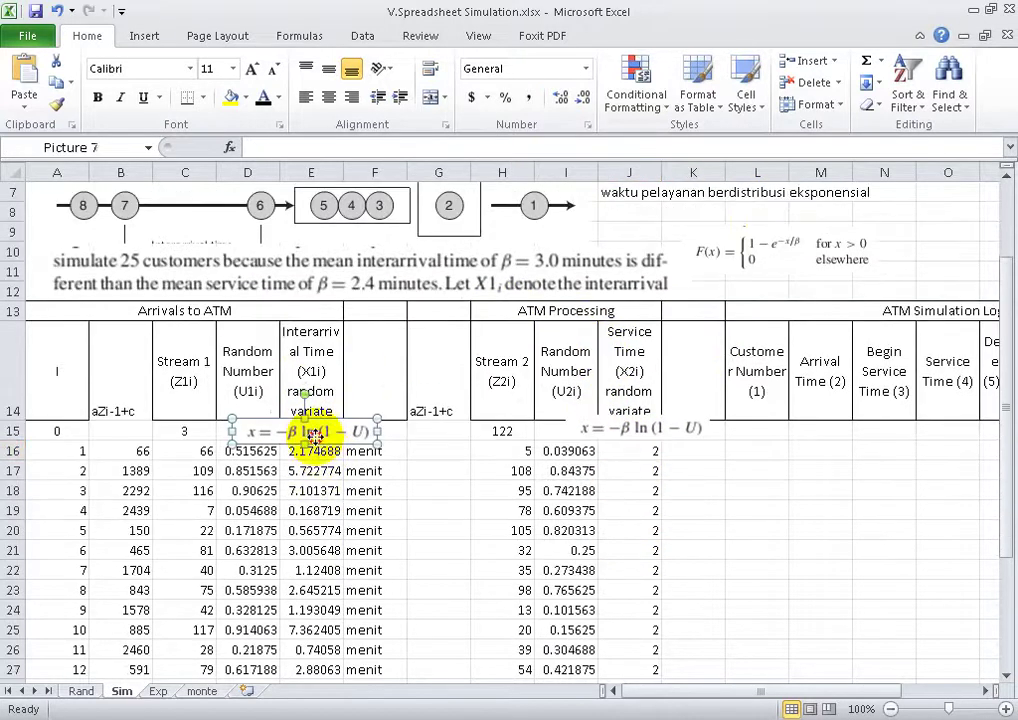
left_click(300, 470)
left_click(302, 451)
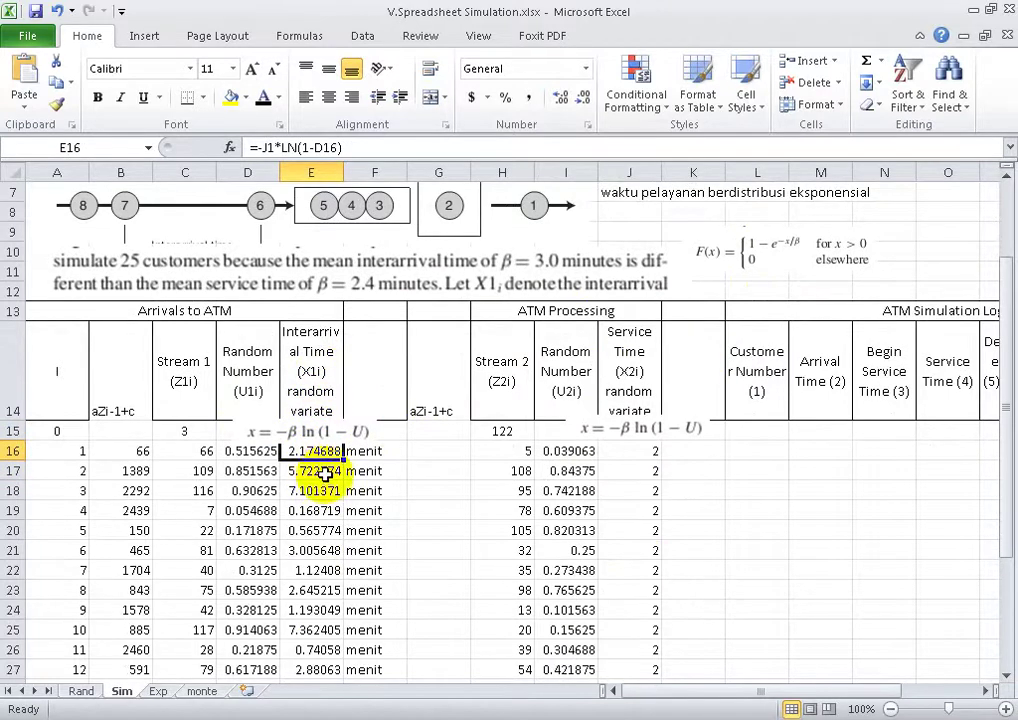
left_click(318, 471)
left_click(318, 451)
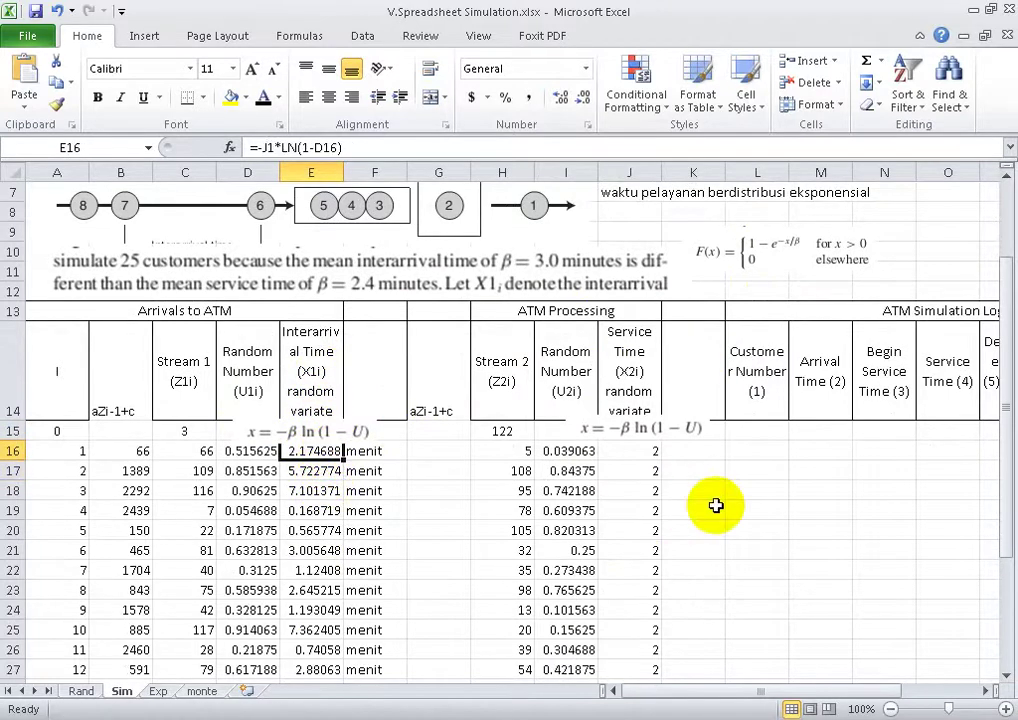
key("ctrl+z")
key("ctrl+z")
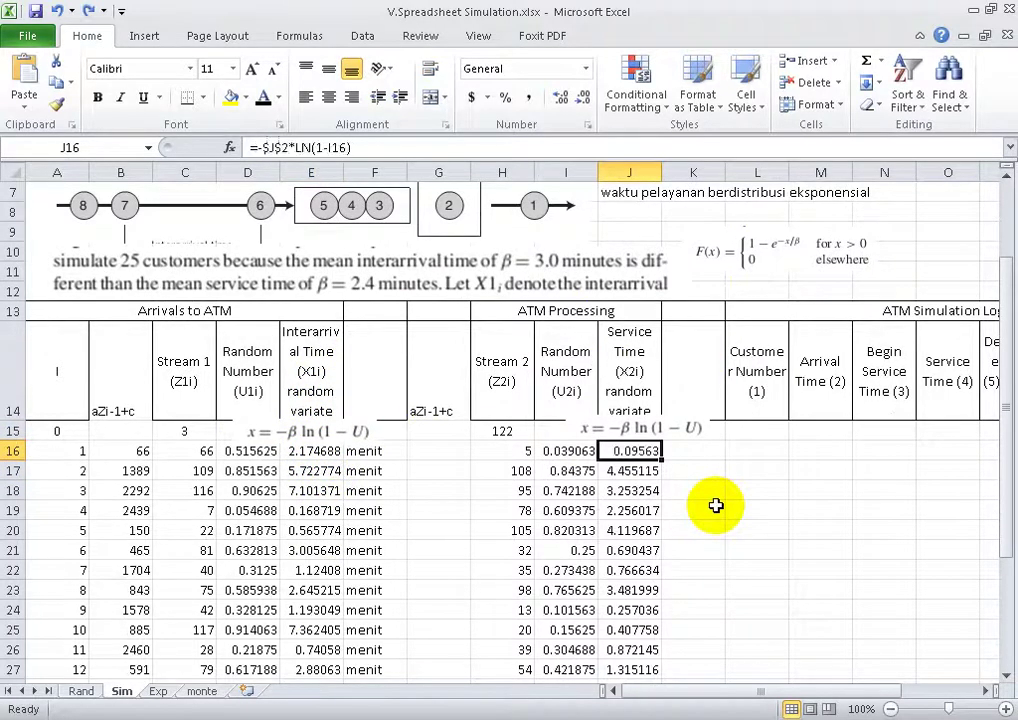
Select the first Customer Number cell L16 in the ATM Simulation Logic table.
left_click(774, 468)
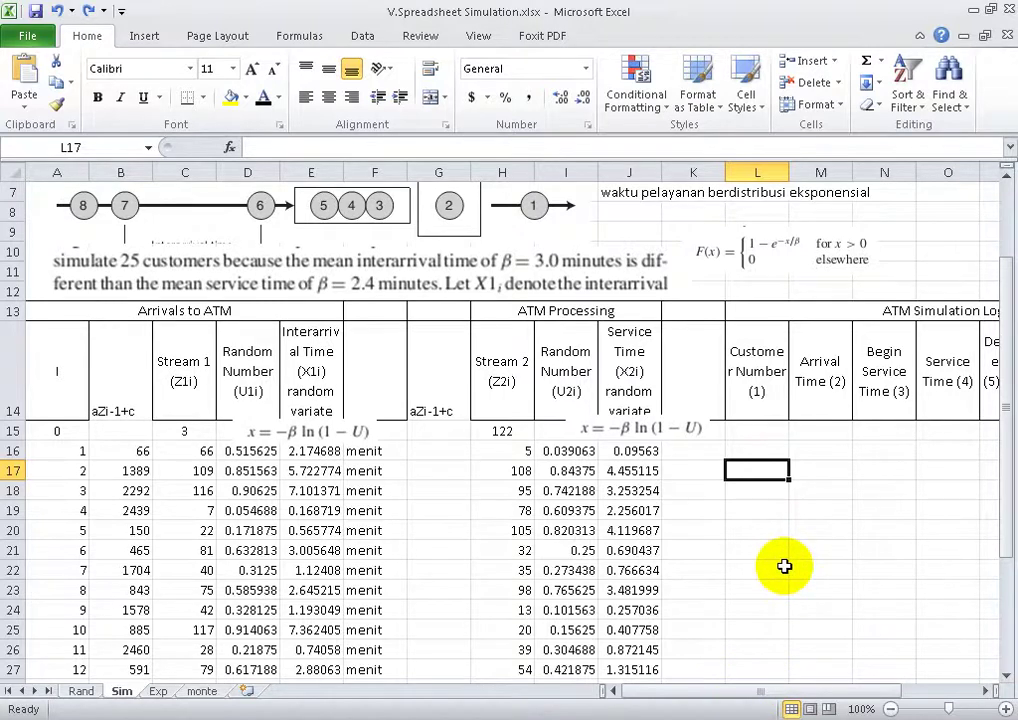
left_click_drag(802, 691, 857, 691)
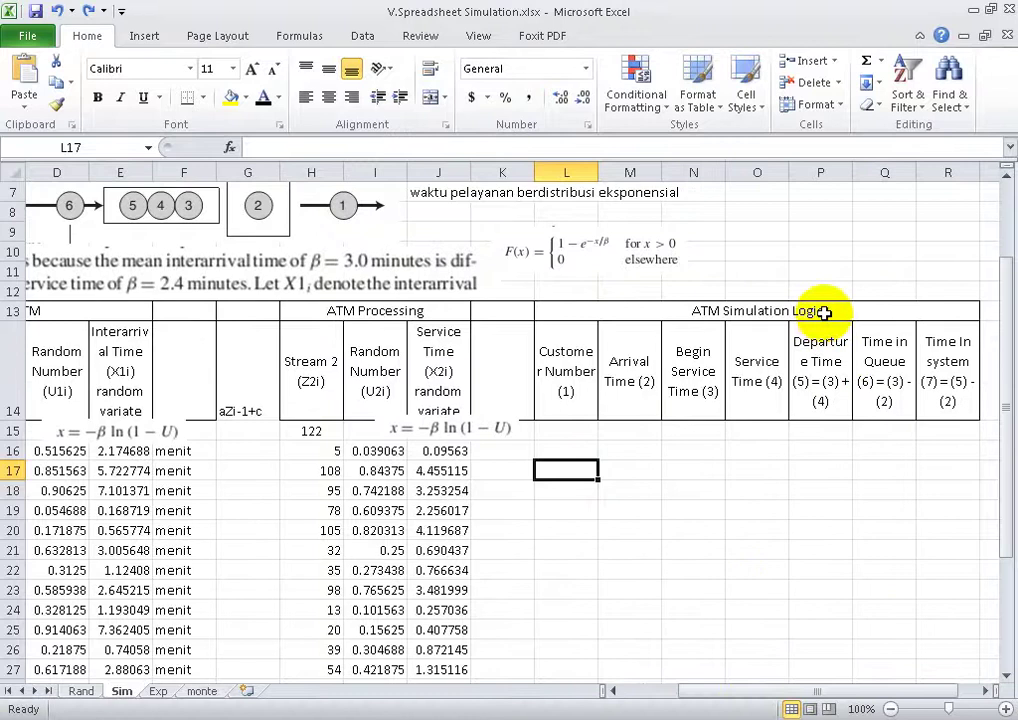
left_click(823, 312)
left_click(582, 456)
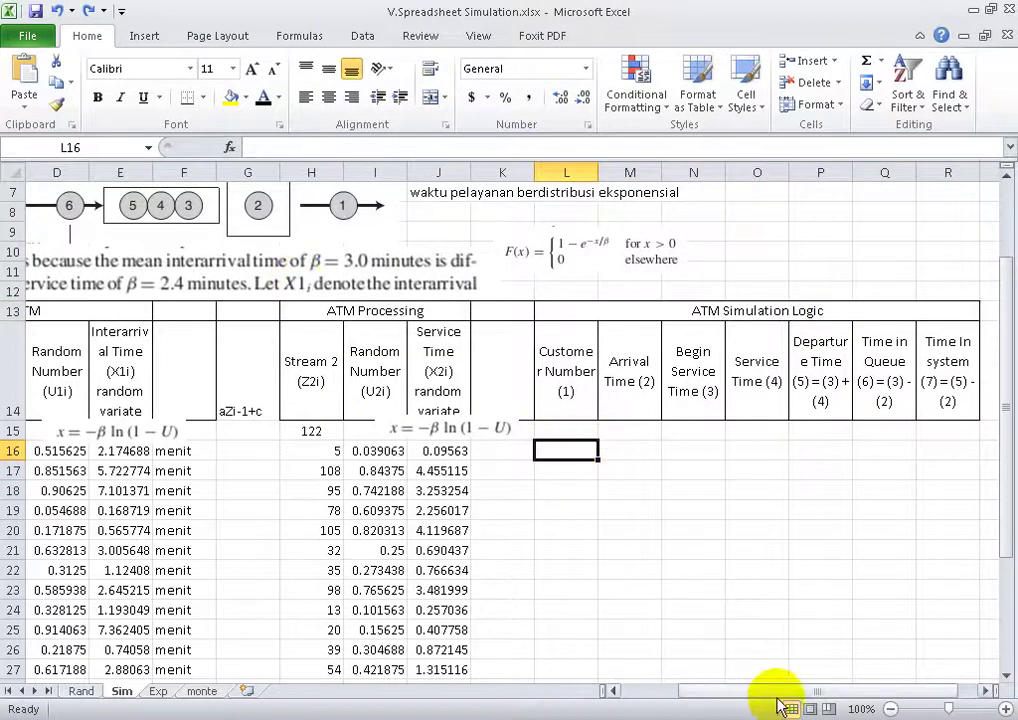
left_click_drag(772, 691, 624, 632)
scroll(624, 632, "up", 1)
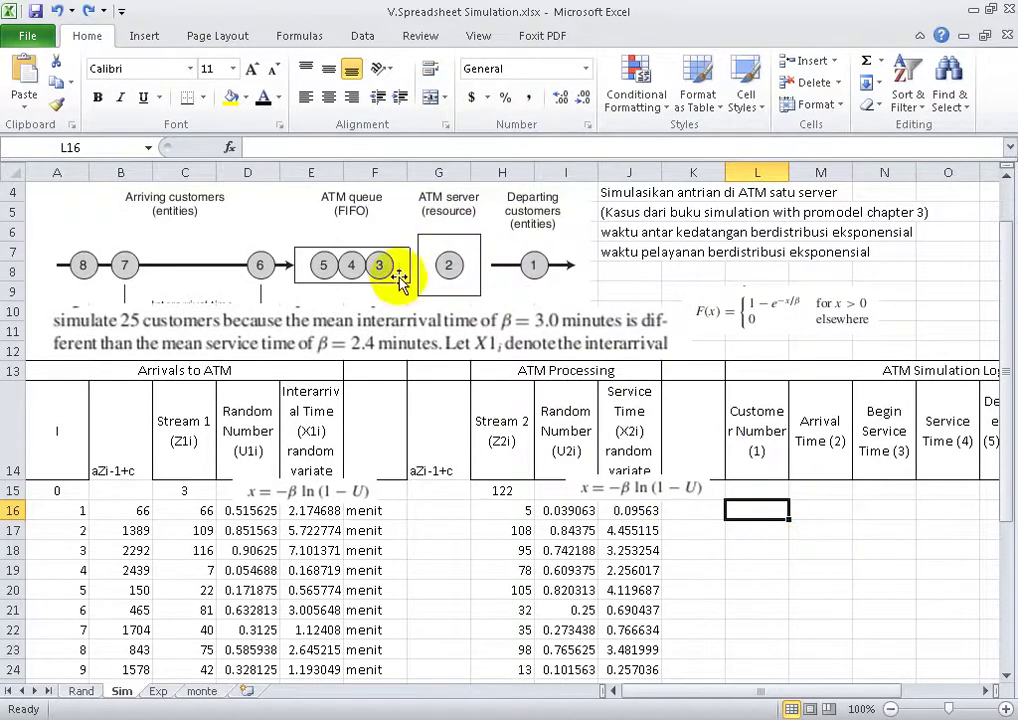
scroll(518, 297, "up", 1)
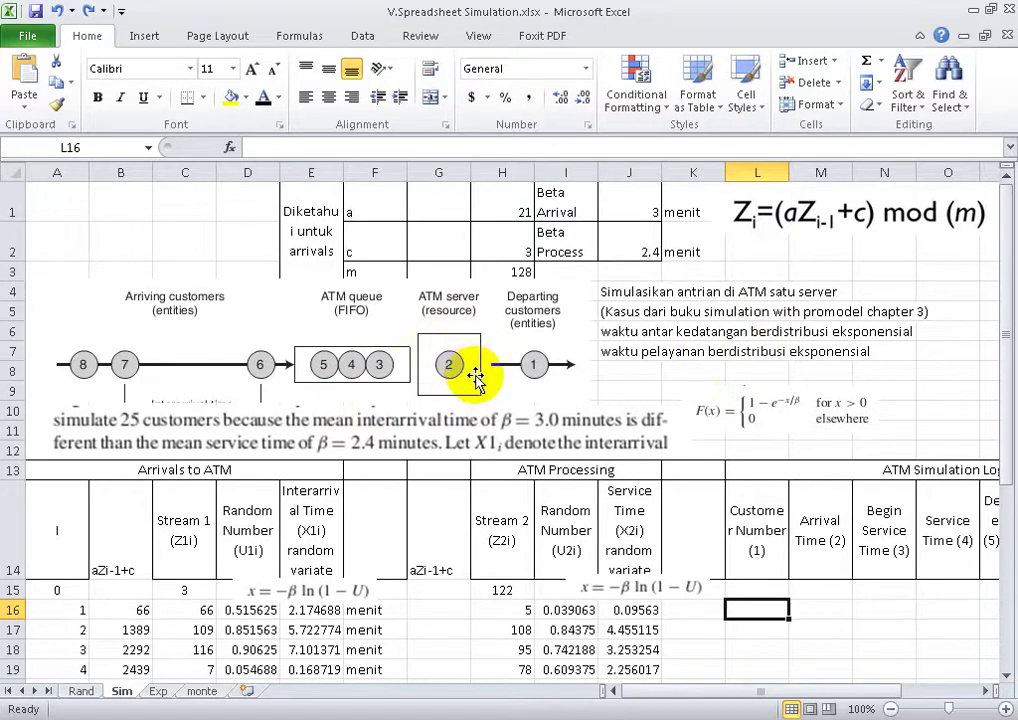
scroll(807, 420, "down", 2)
type("1")
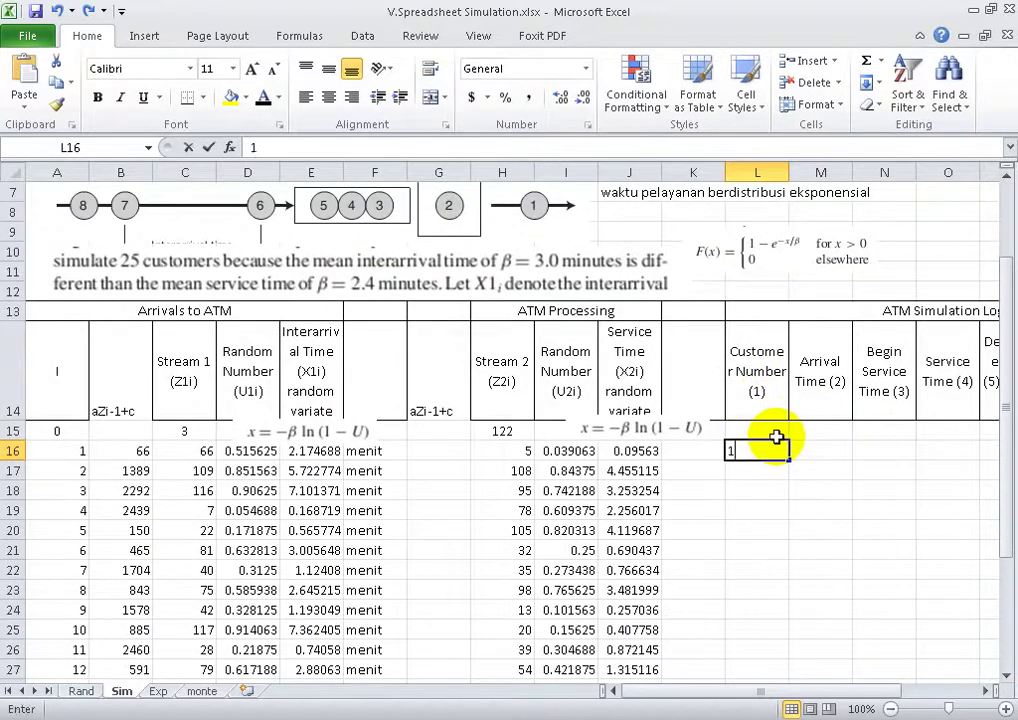
Enter customer numbers 1 and 2 and extend the Customer Number series down.
key("Return")
type("2")
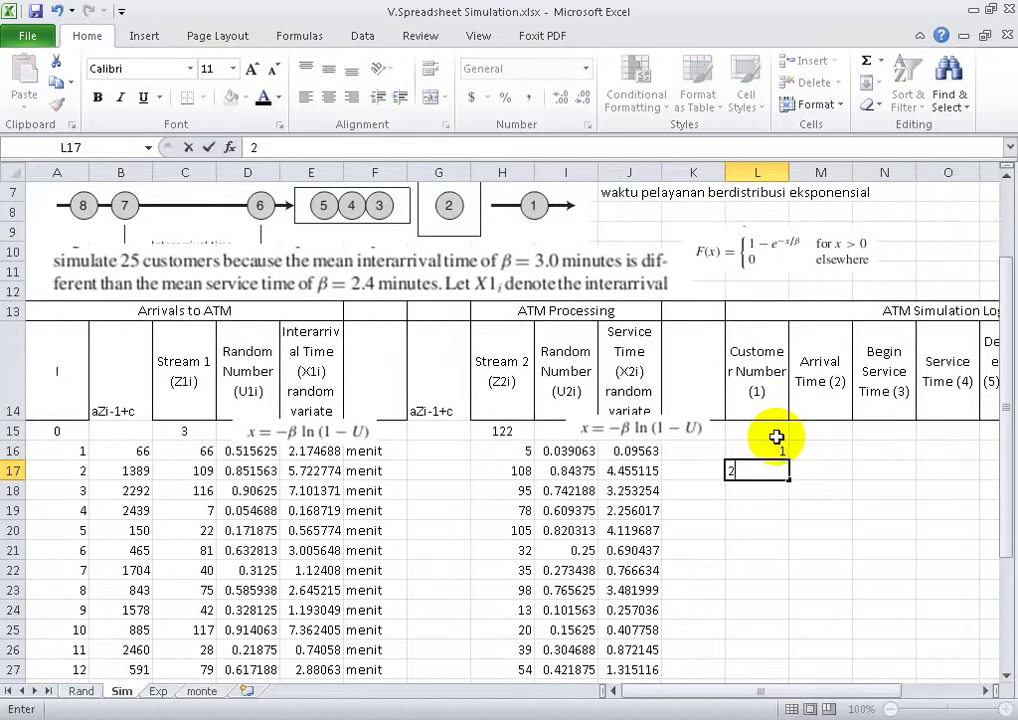
mouse_move(765, 450)
left_mouse_down()
mouse_move(785, 472)
mouse_move(784, 693)
mouse_move(773, 648)
left_mouse_up()
scroll(814, 536, "up", 6)
scroll(833, 531, "down", 1)
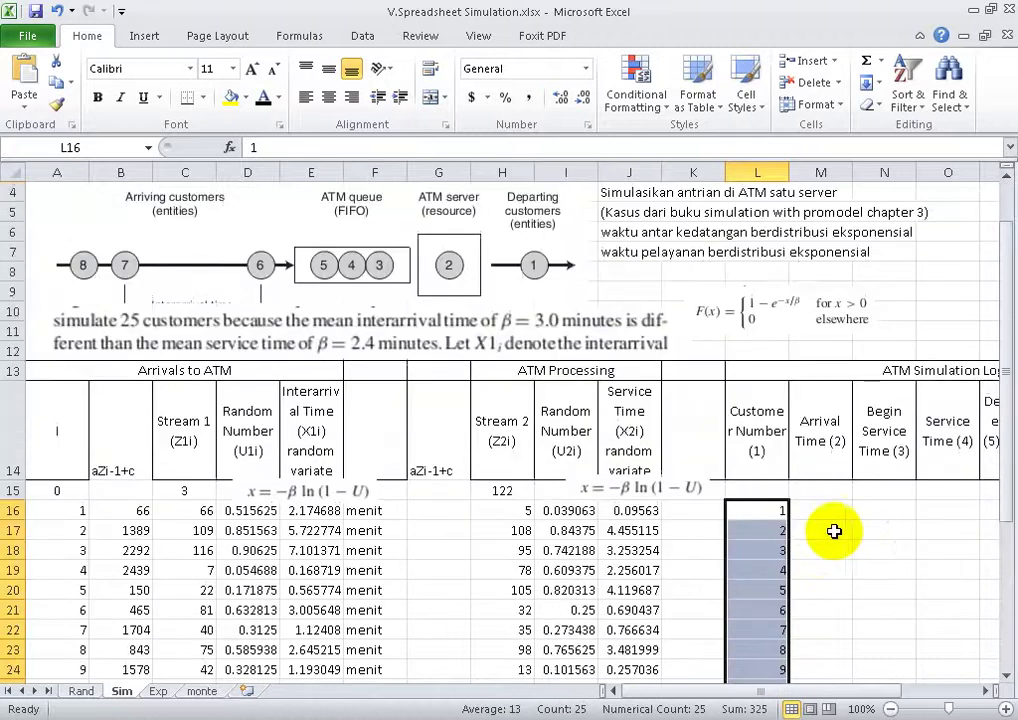
Enter =E16 in M16 and fill the arrival time formula down the column.
left_click(805, 510)
left_click(775, 510)
left_click(800, 509)
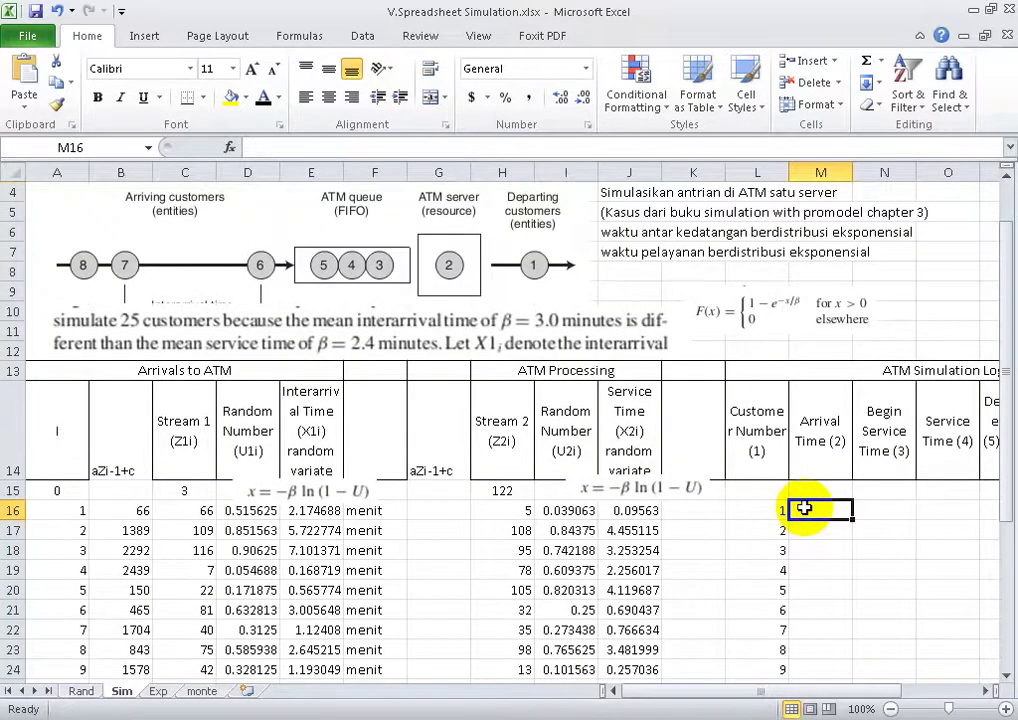
type("=")
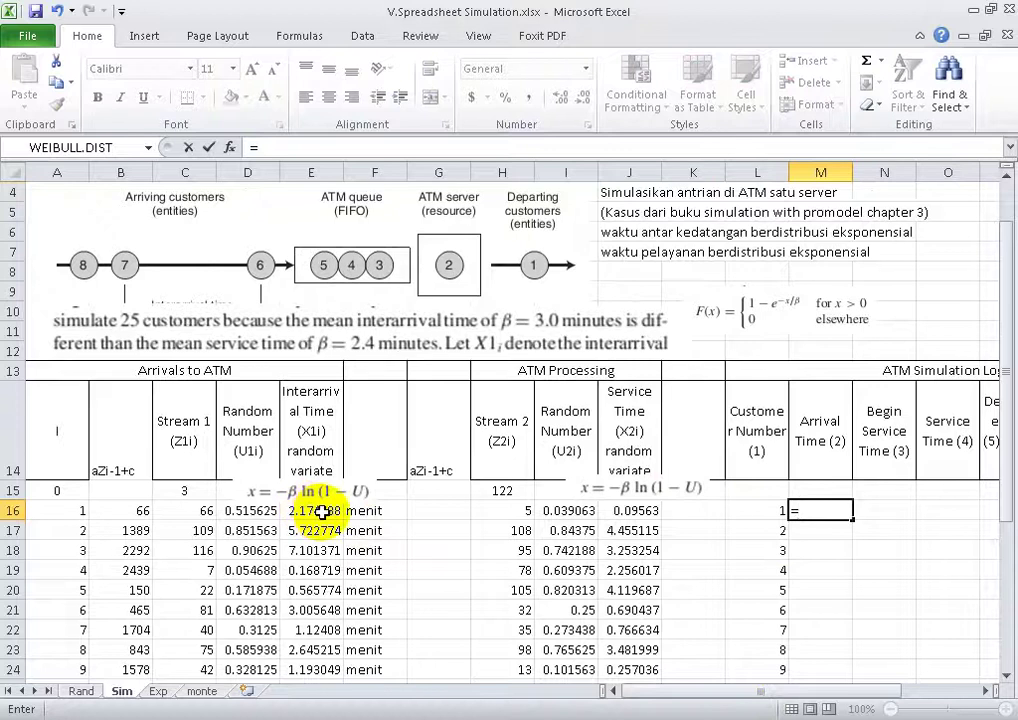
left_click(321, 510)
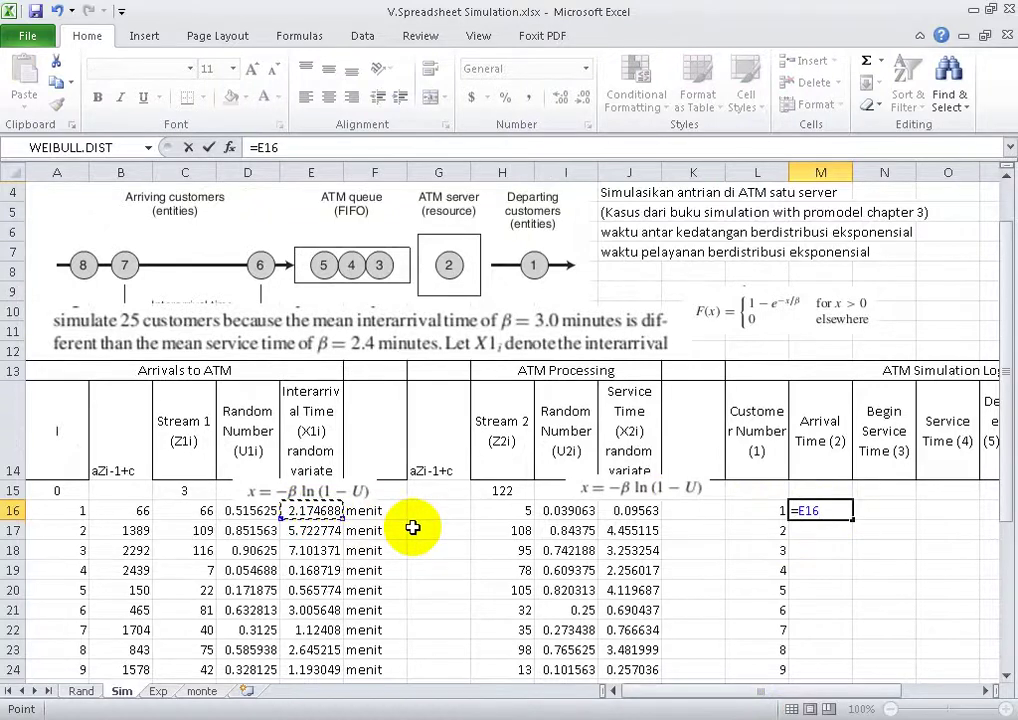
key("Return")
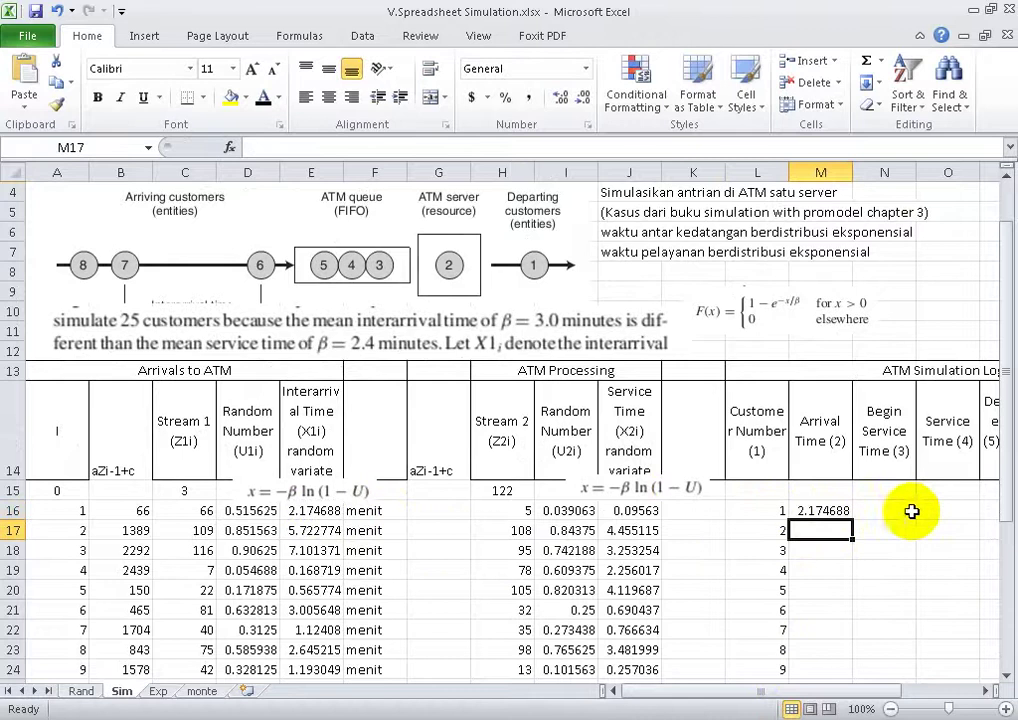
left_click(845, 511)
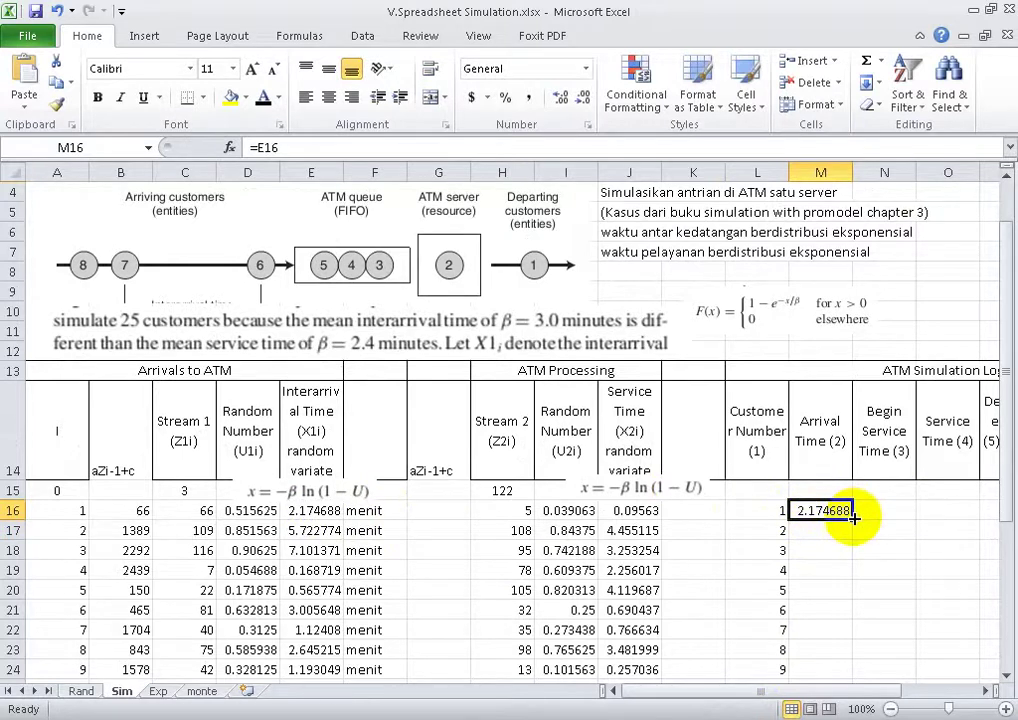
double_click(854, 518)
left_click(903, 509)
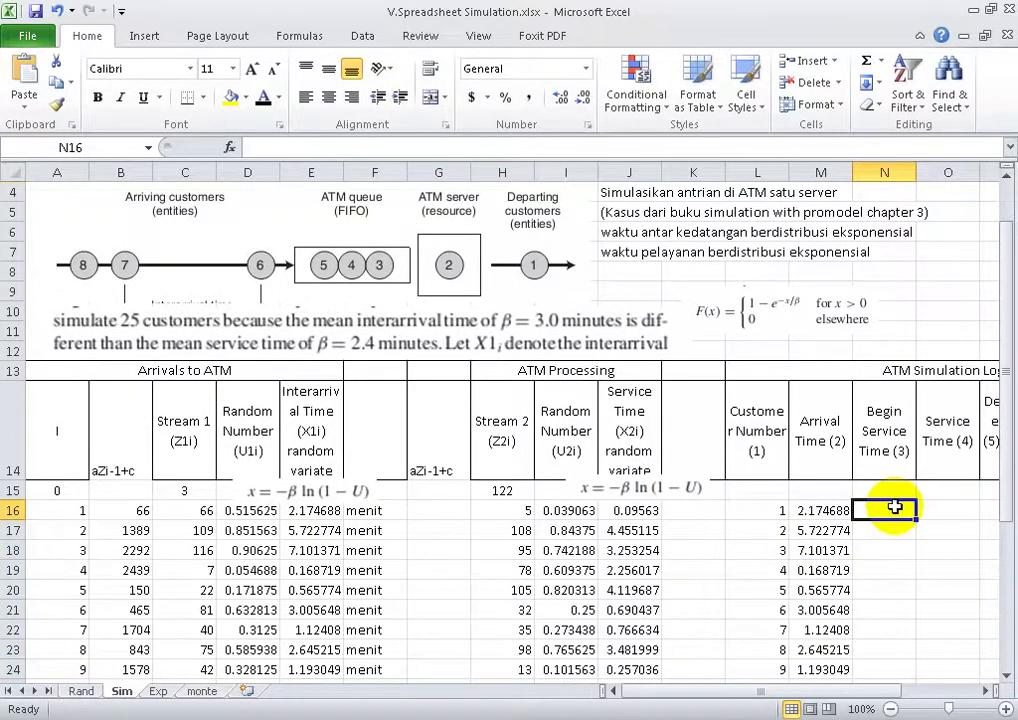
Enter =J16 in O16 and fill it down to O40 for all 25 customers.
left_click(945, 470)
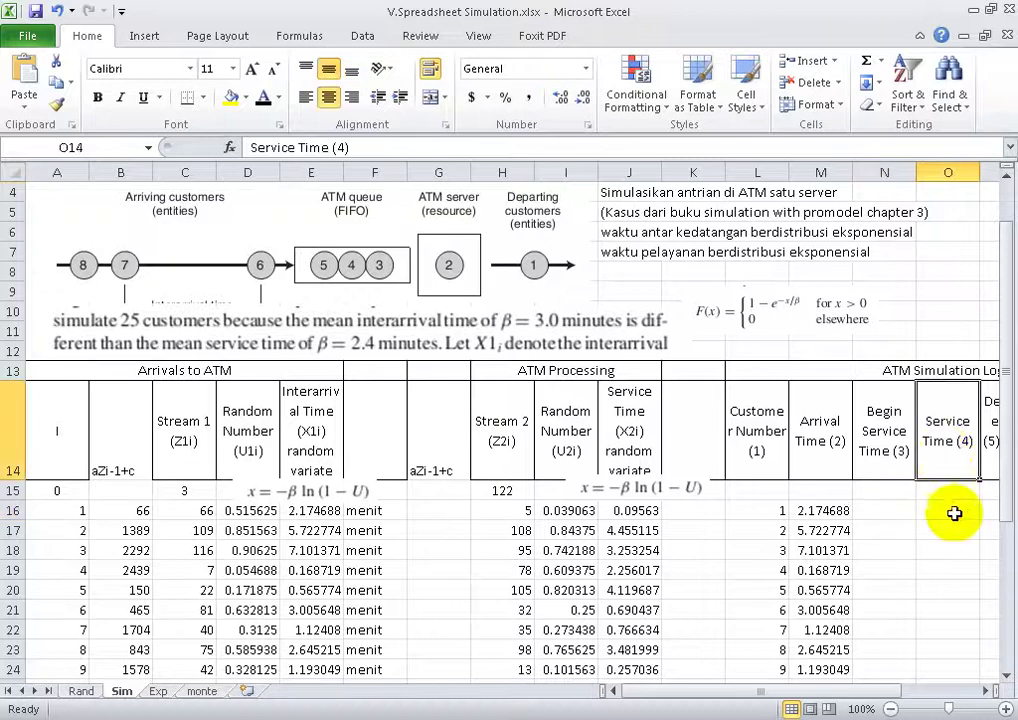
left_click_drag(948, 510, 757, 509)
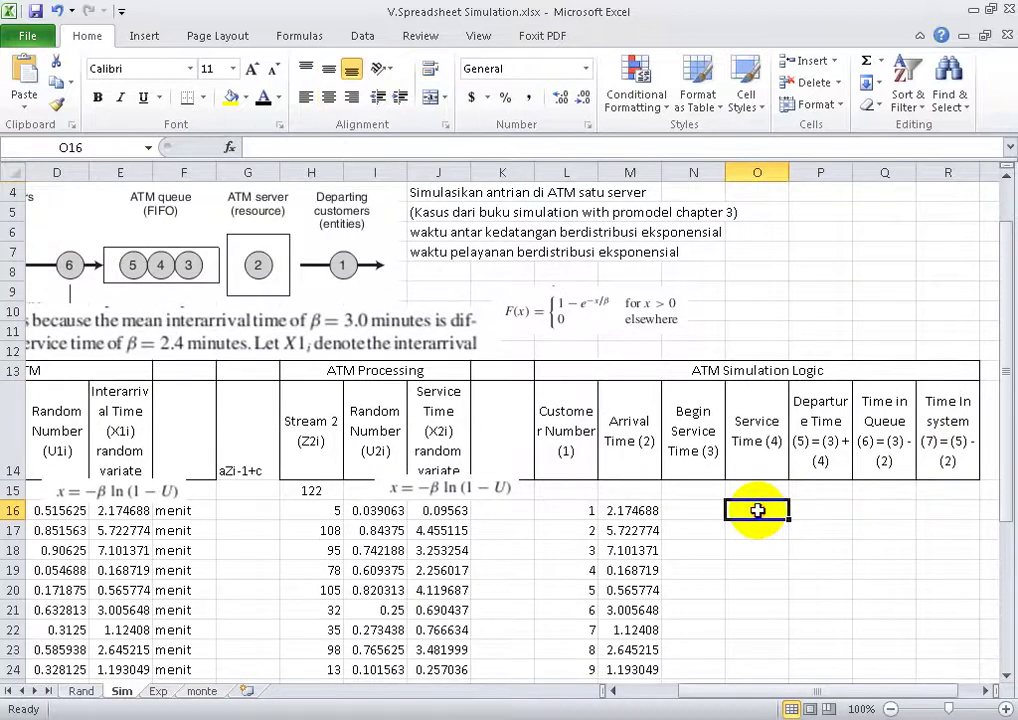
type("=")
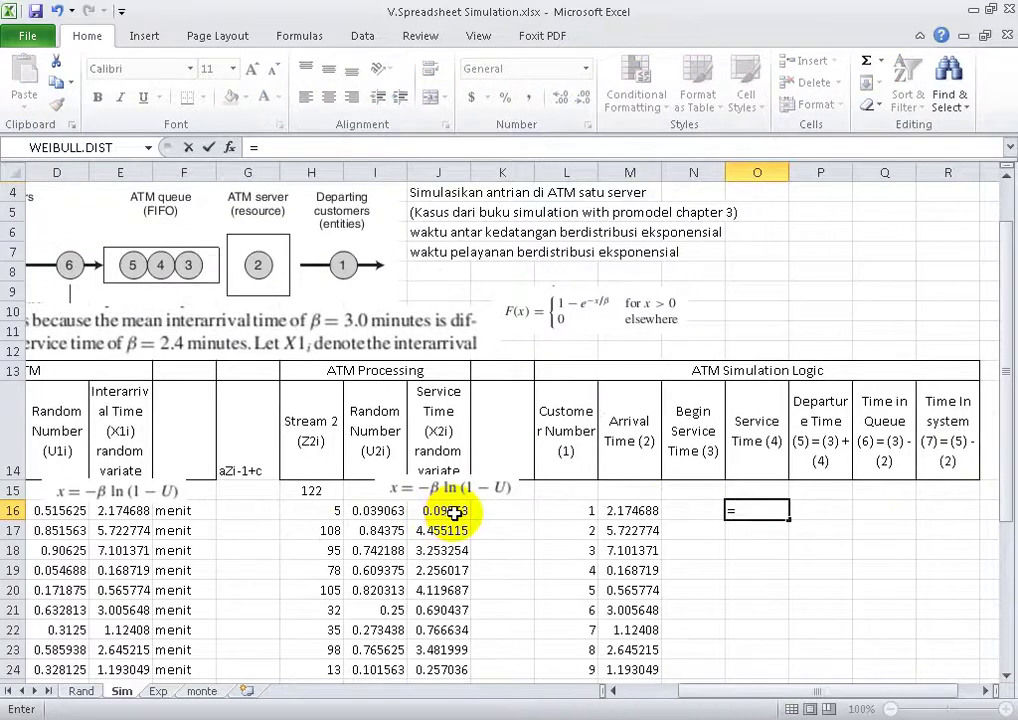
left_click(454, 513)
key("Return")
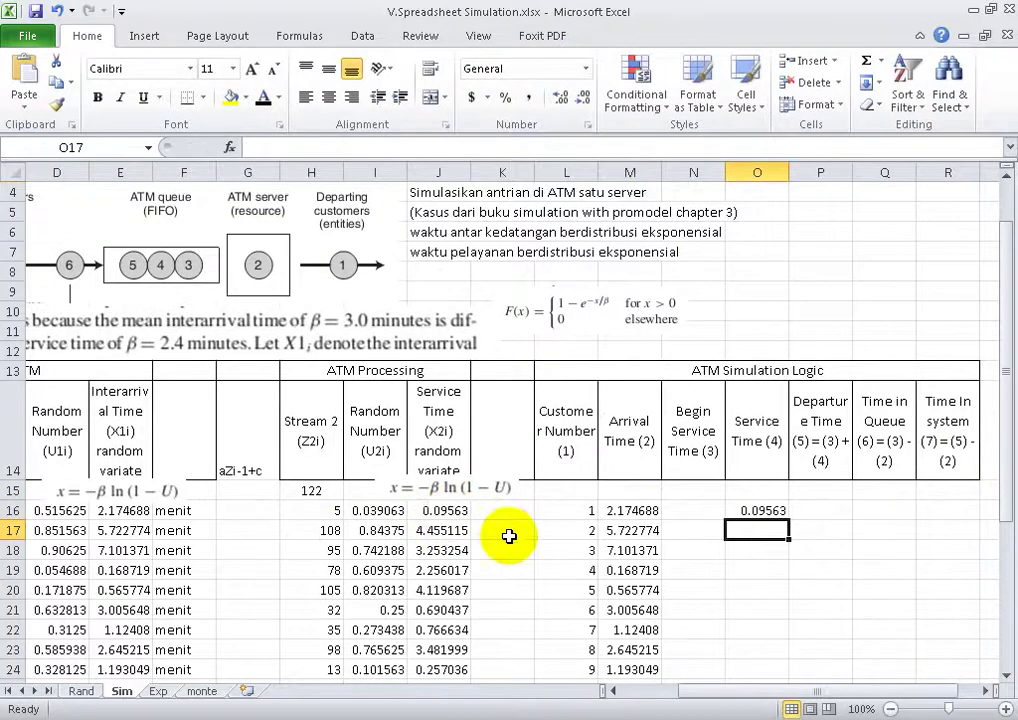
left_click(752, 511)
mouse_move(790, 518)
left_mouse_down()
mouse_move(797, 673)
mouse_move(756, 605)
mouse_move(759, 589)
left_mouse_up()
scroll(779, 485, "up", 2)
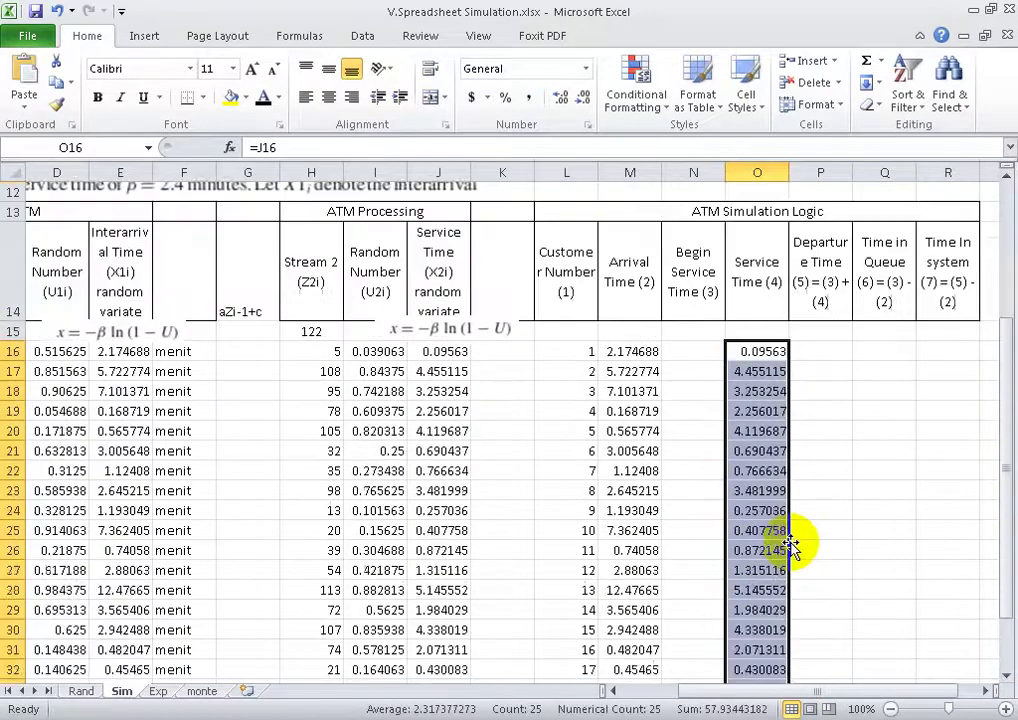
scroll(782, 483, "up", 3)
left_click(700, 470)
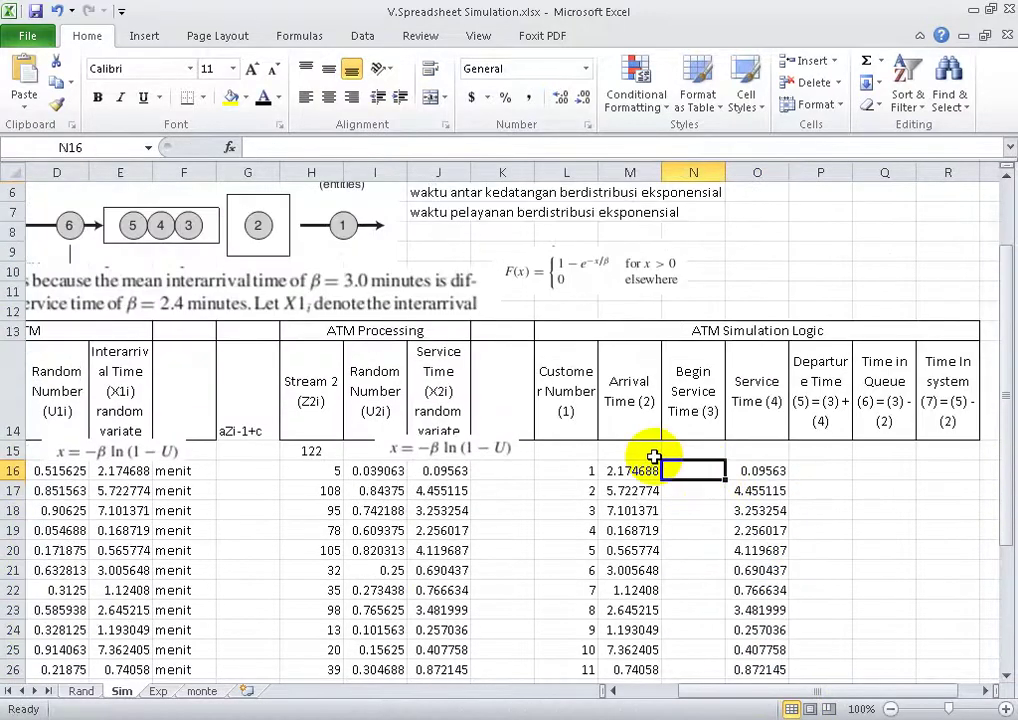
Set N16 to =M16 so customer 1 begins service at 2.174688.
left_click(588, 470)
left_click(615, 471)
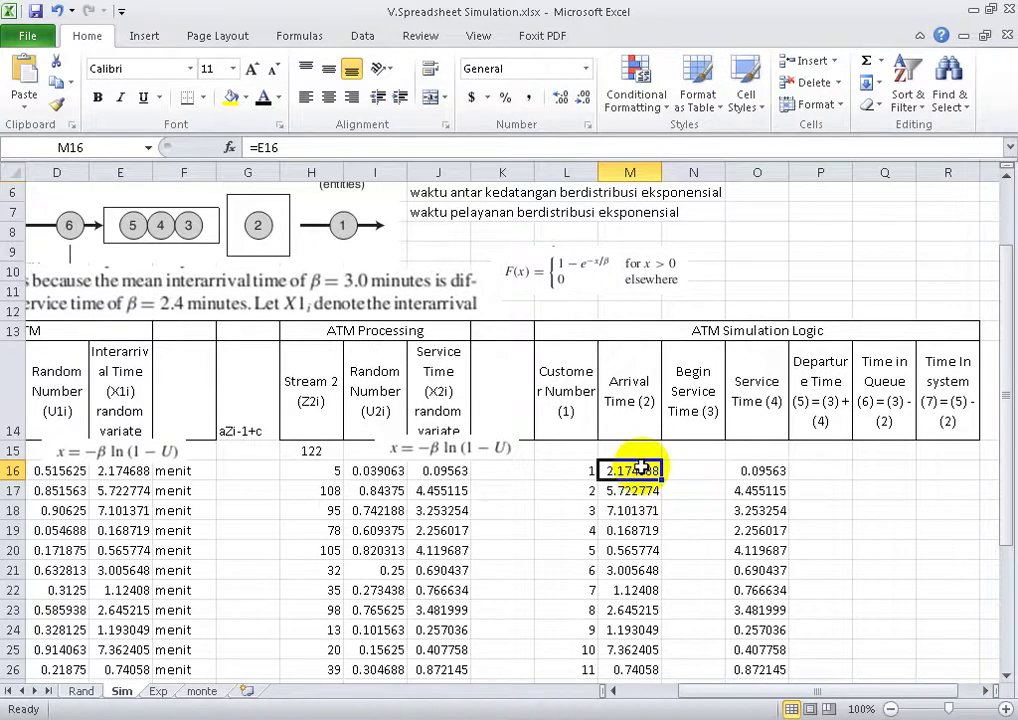
left_click(708, 469)
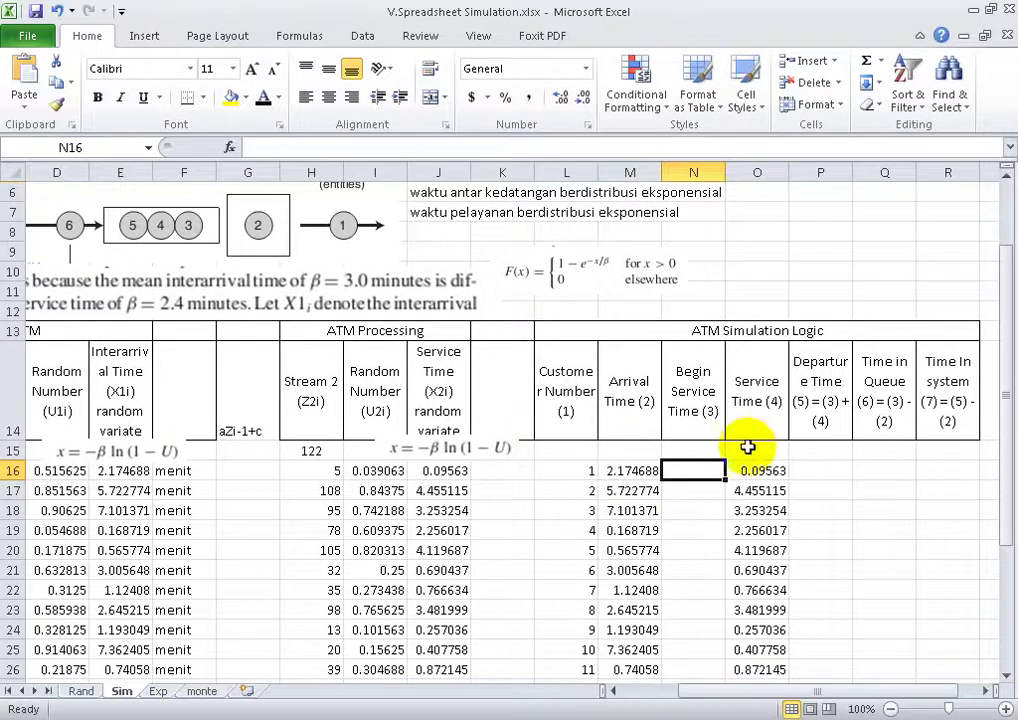
type("=")
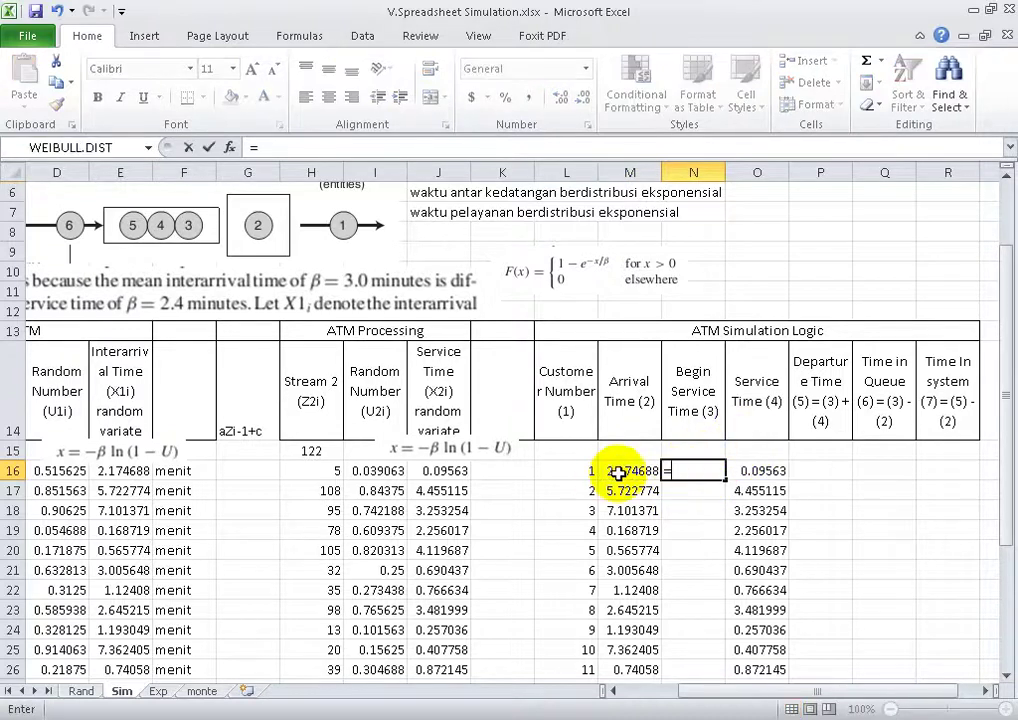
left_click(618, 473)
key("Return")
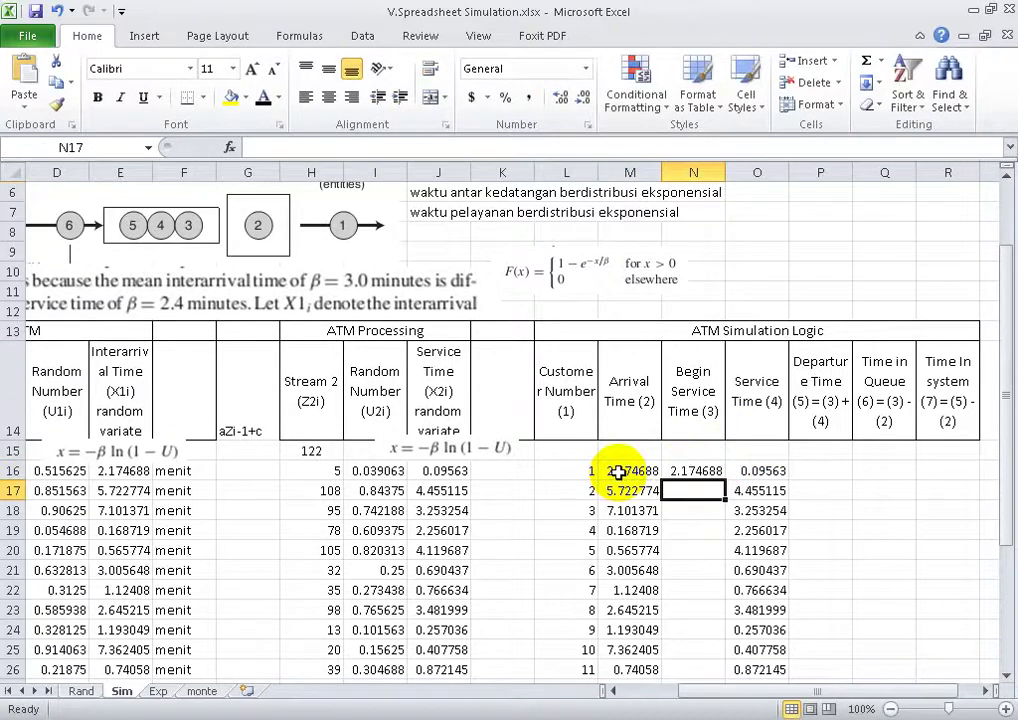
Review customer 1's Begin Service Time and Service Time formulas.
left_click(693, 470)
left_click(822, 476)
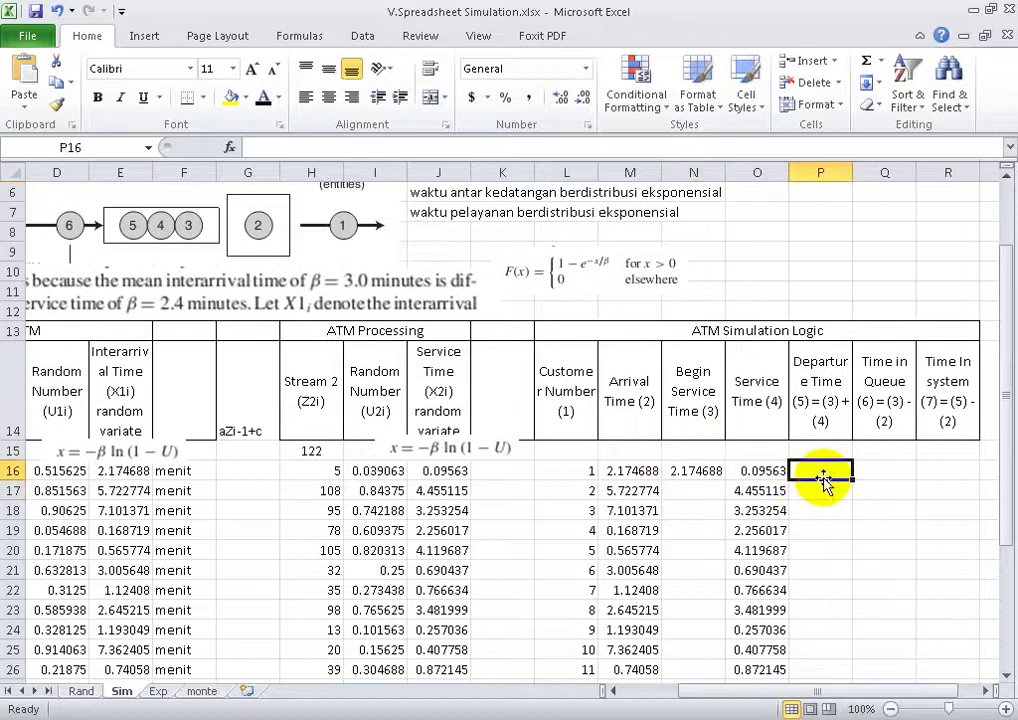
left_click(692, 471)
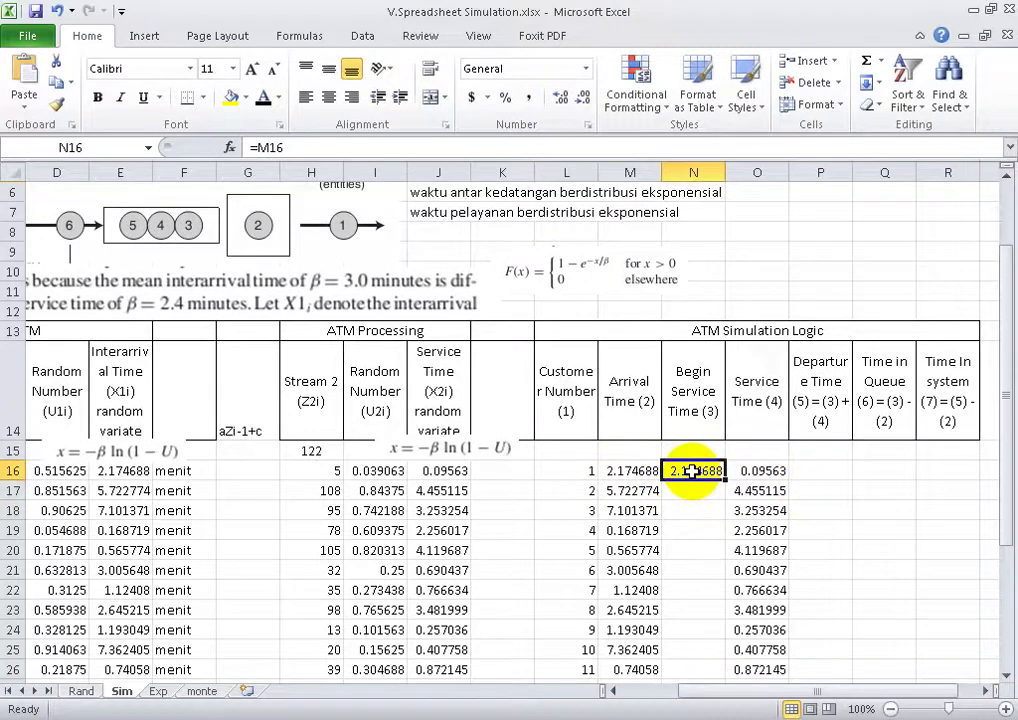
left_click(770, 470)
left_click(841, 468)
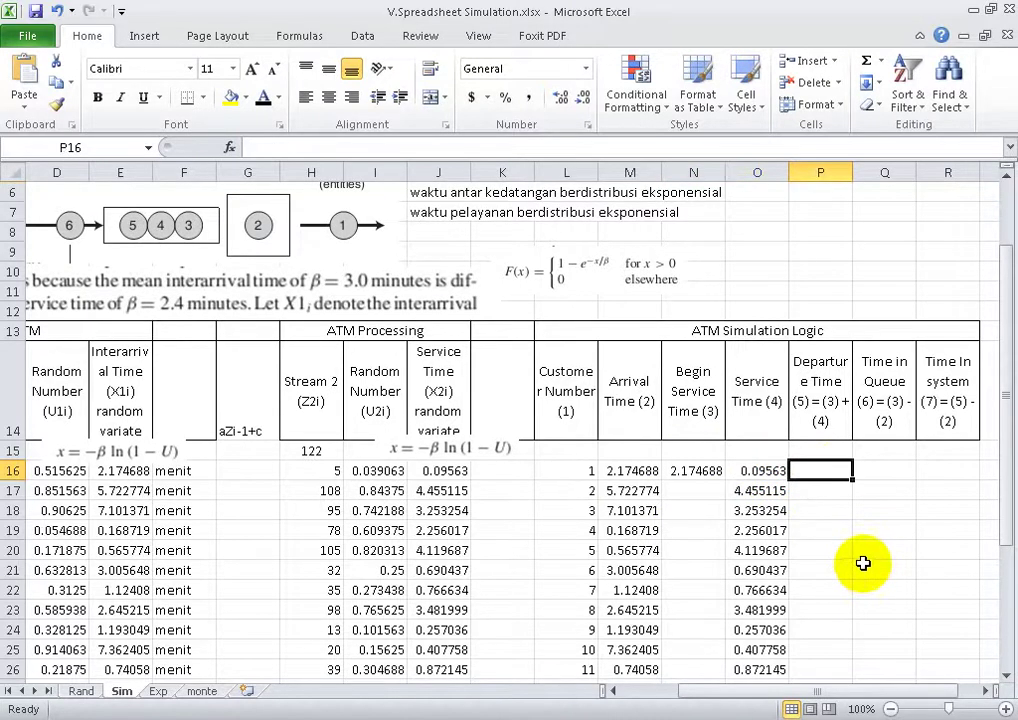
left_click(707, 453)
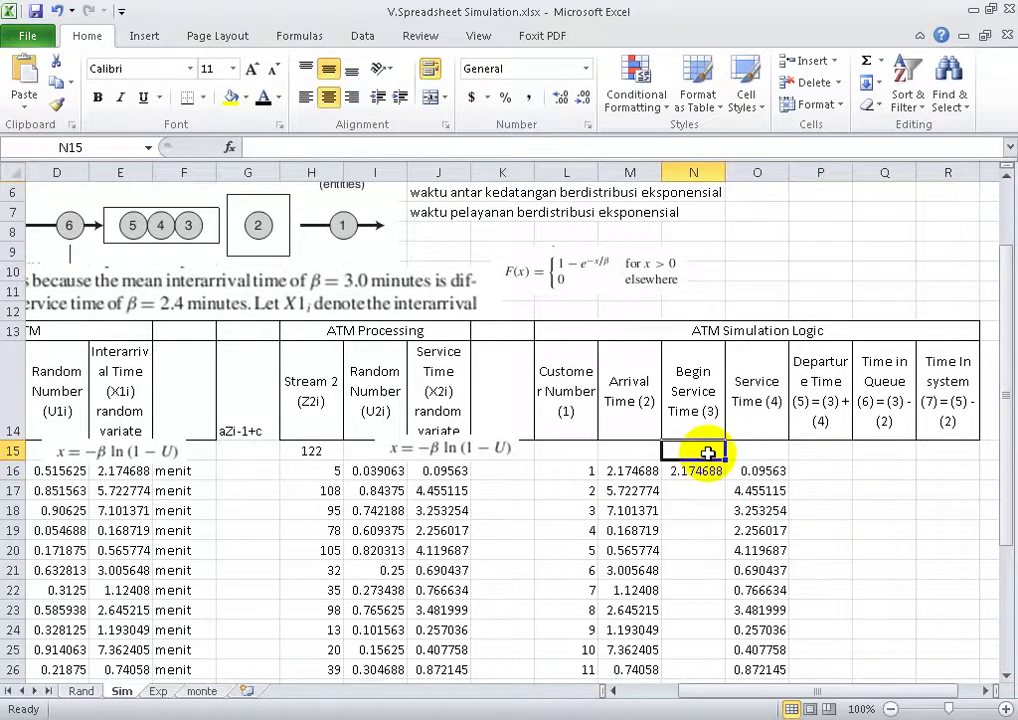
type("3")
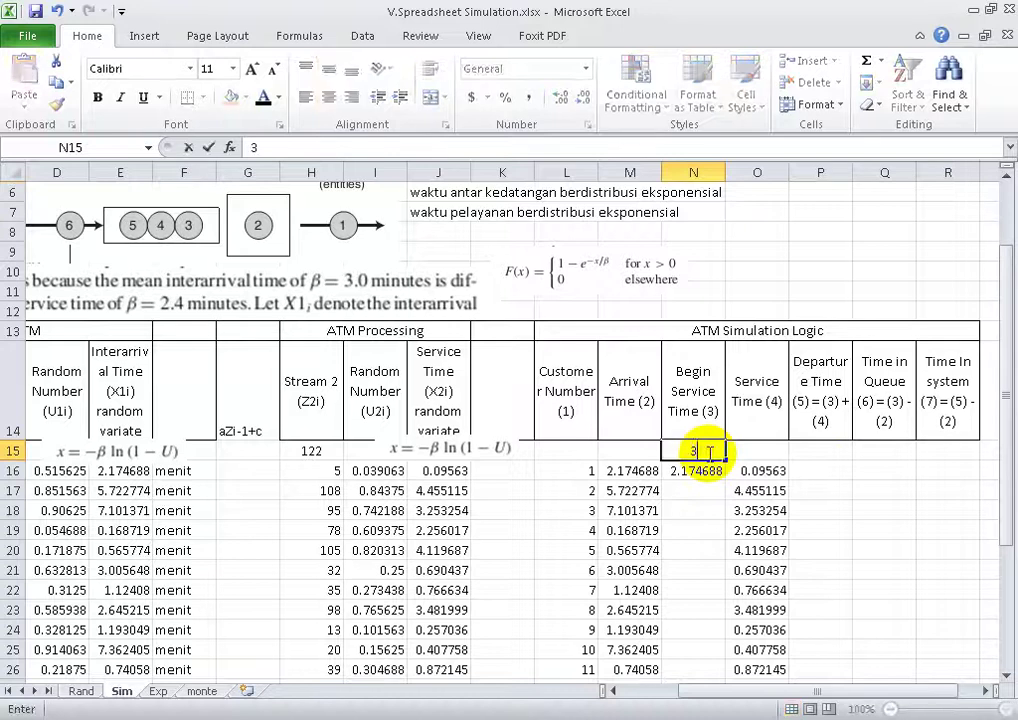
key("Tab")
type("2")
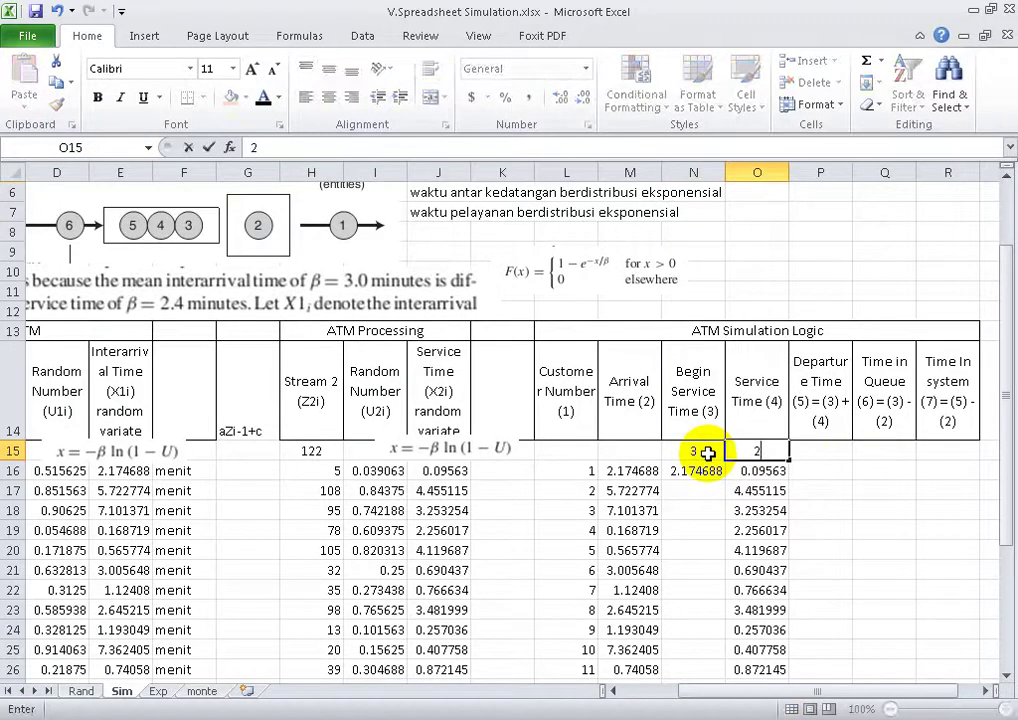
key("Tab")
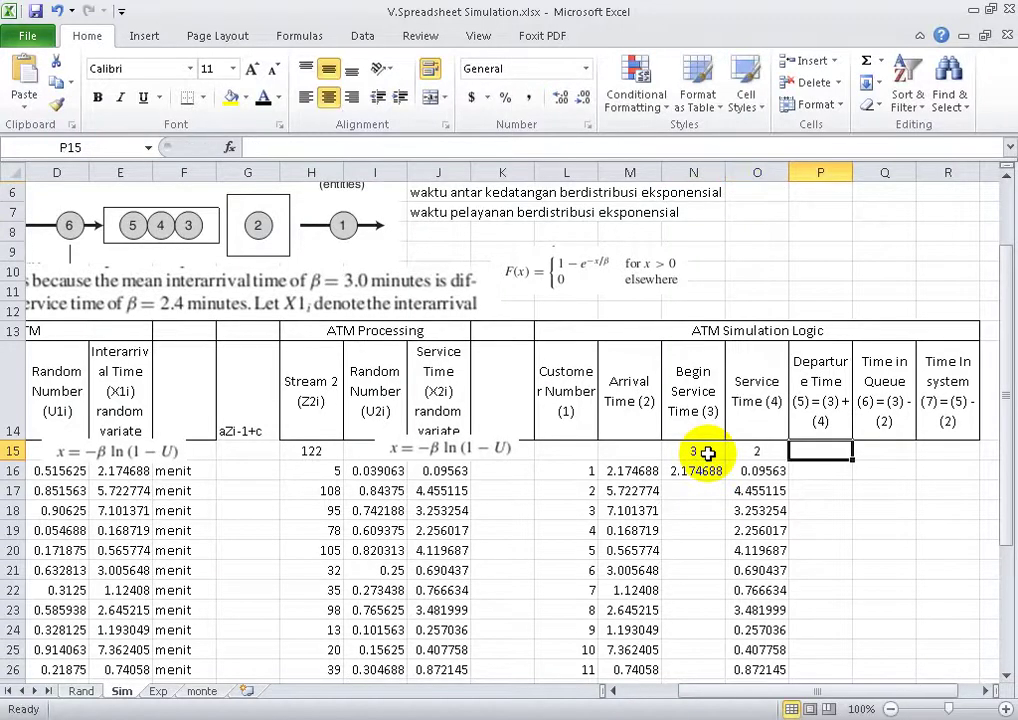
key("Left")
key("Left")
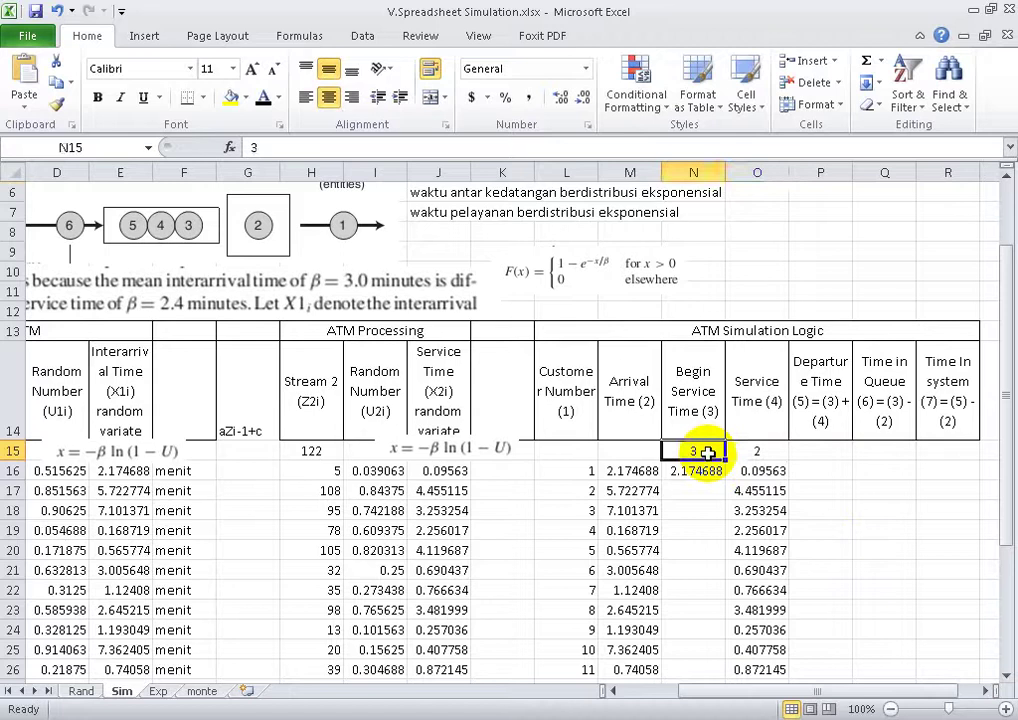
key("Right")
key("Right")
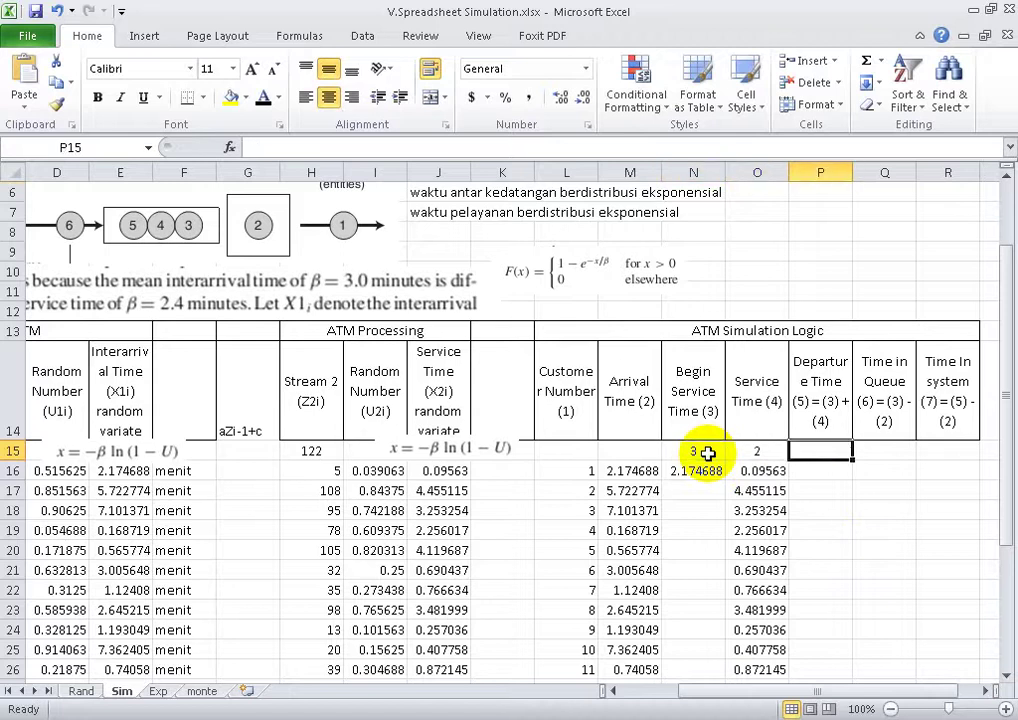
type("5")
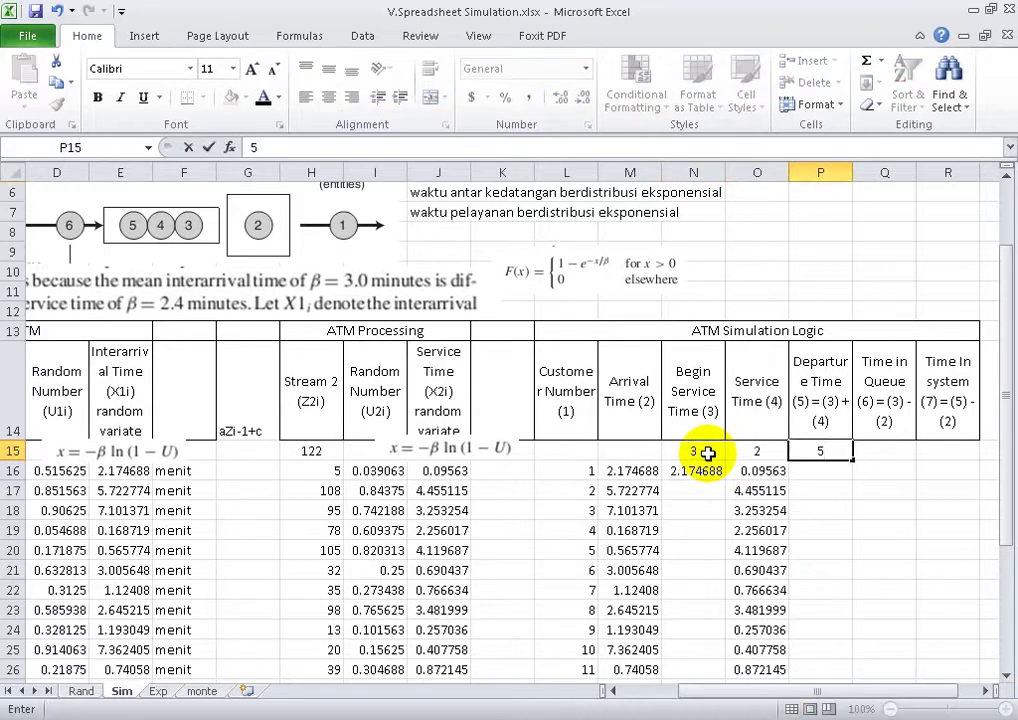
left_click(707, 453)
type("10")
key("Right")
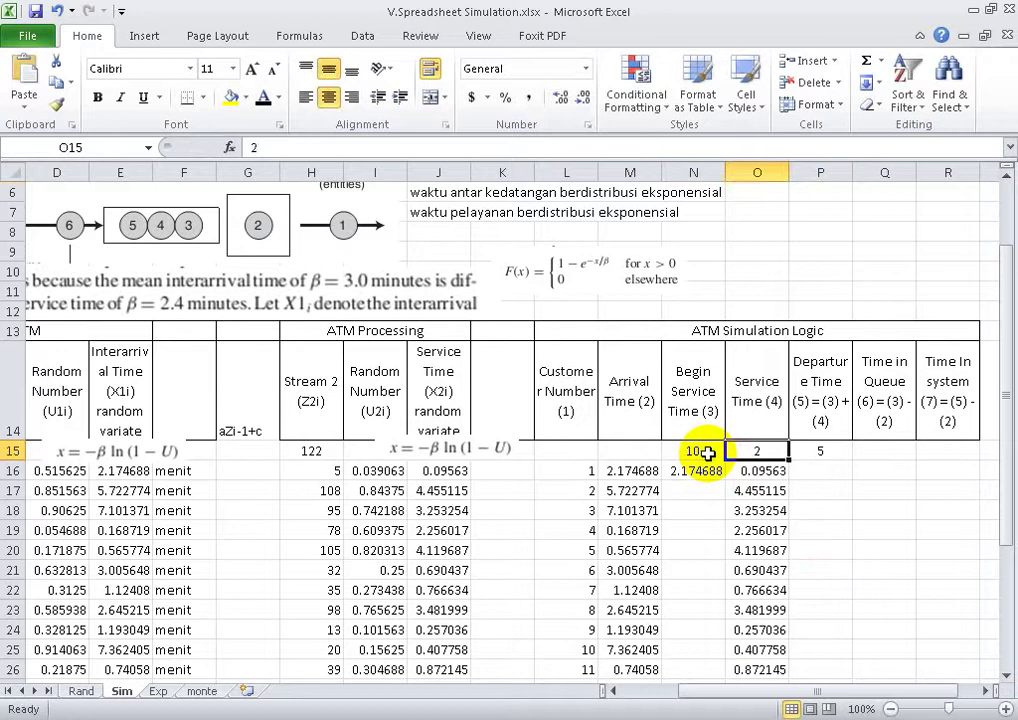
key("Right")
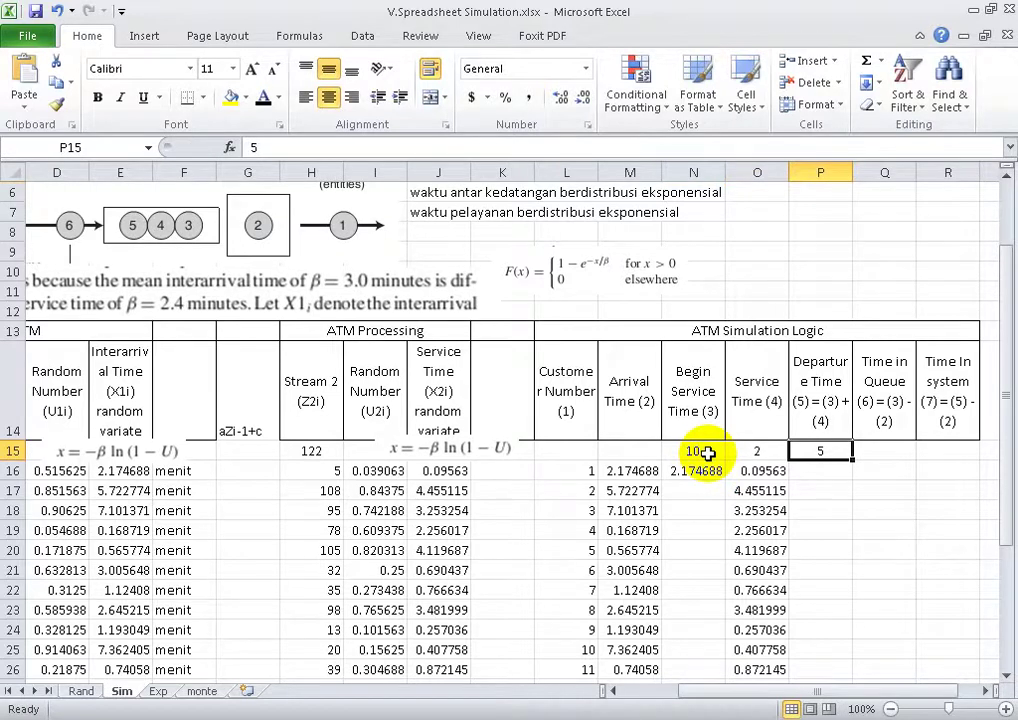
type("12")
left_click(707, 453)
key("Right")
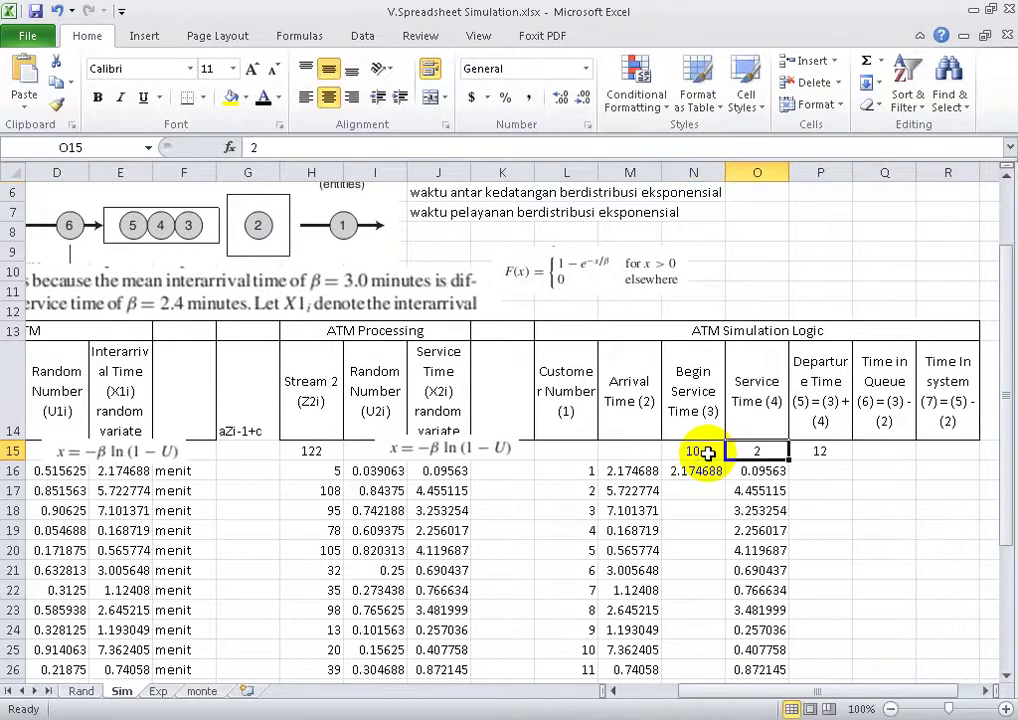
key("Right")
key("Delete")
key("Left")
key("Delete")
left_click(707, 453)
key("Delete")
key("Right")
key("Down")
key("Down")
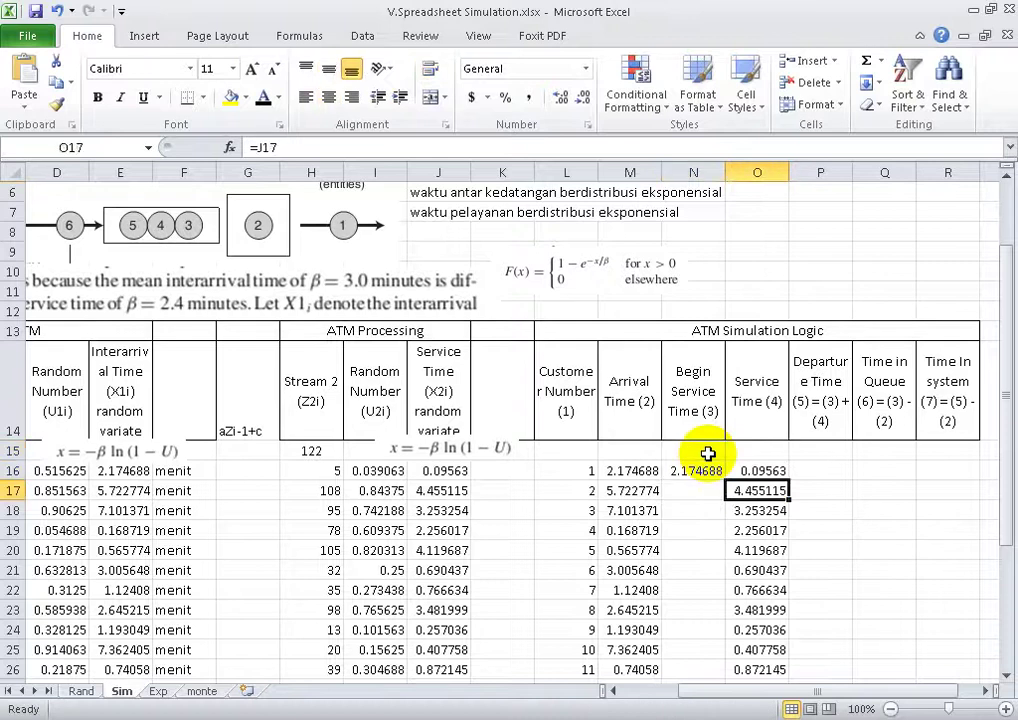
key("Right")
Enter =N16+O16 in P16 so customer 1 departs at 2.270318.
key("Up")
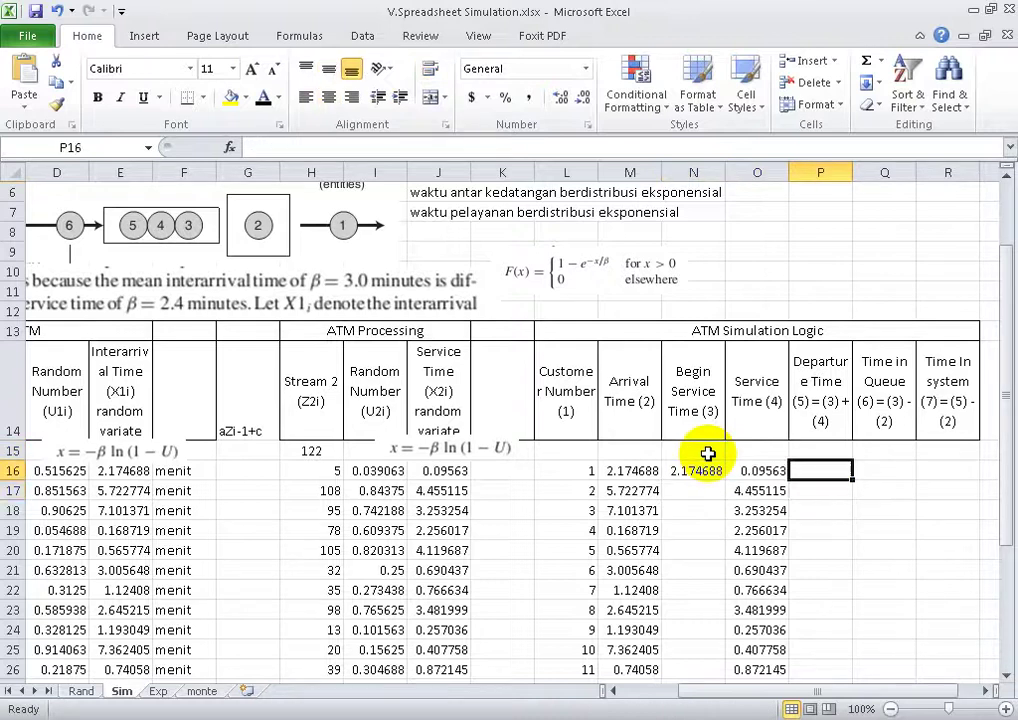
type("=")
key("Left")
key("Left")
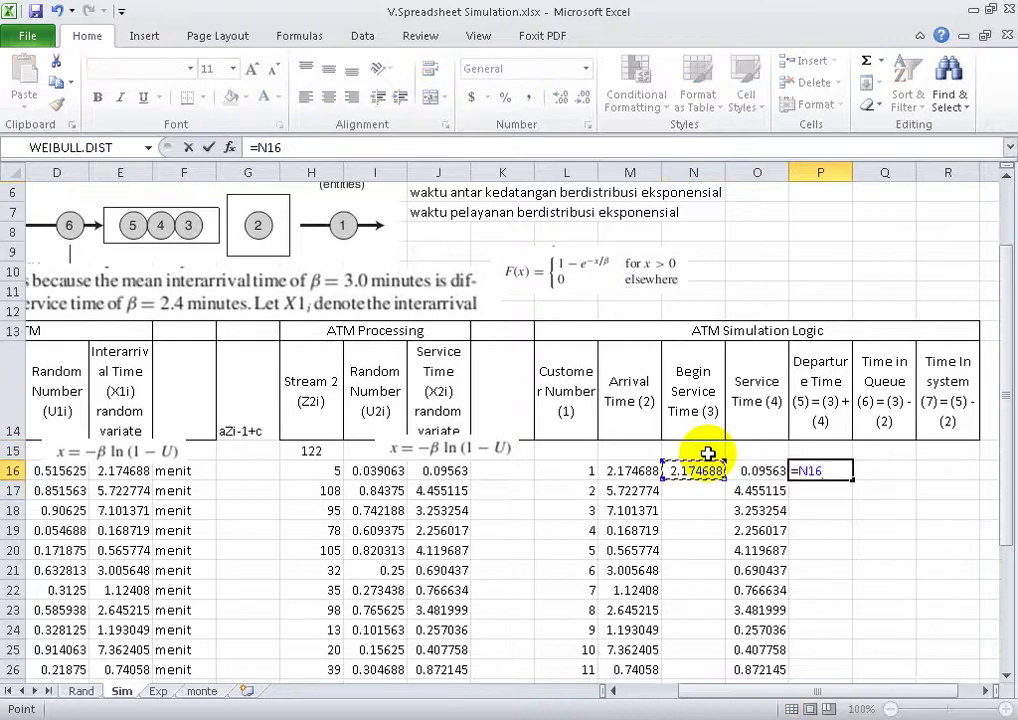
type("+")
key("Left")
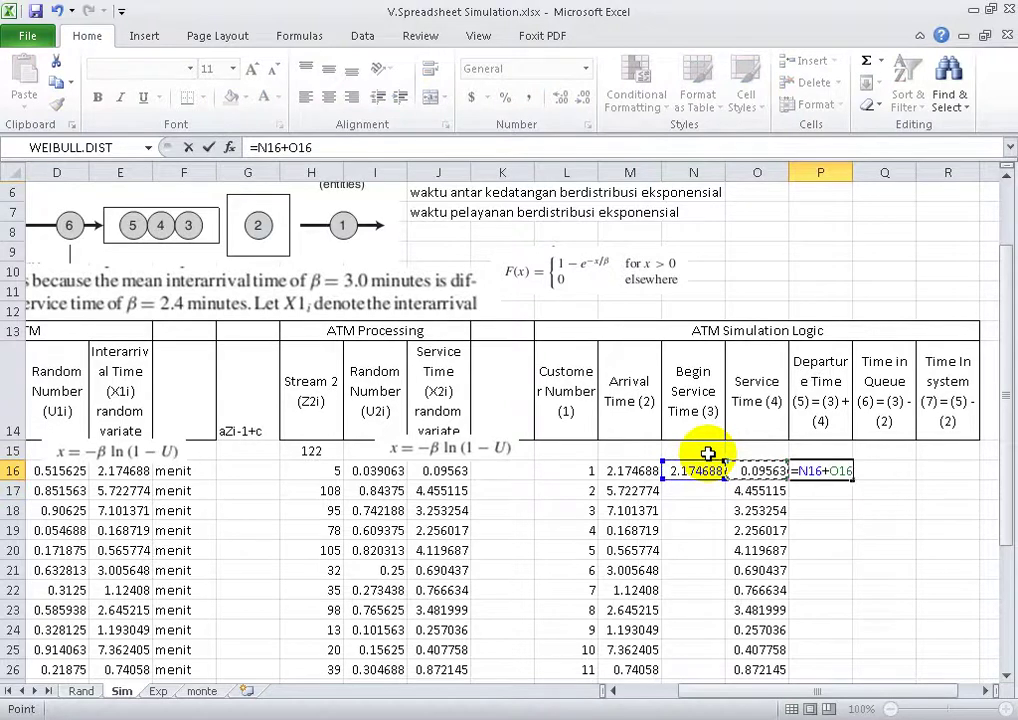
key("Return")
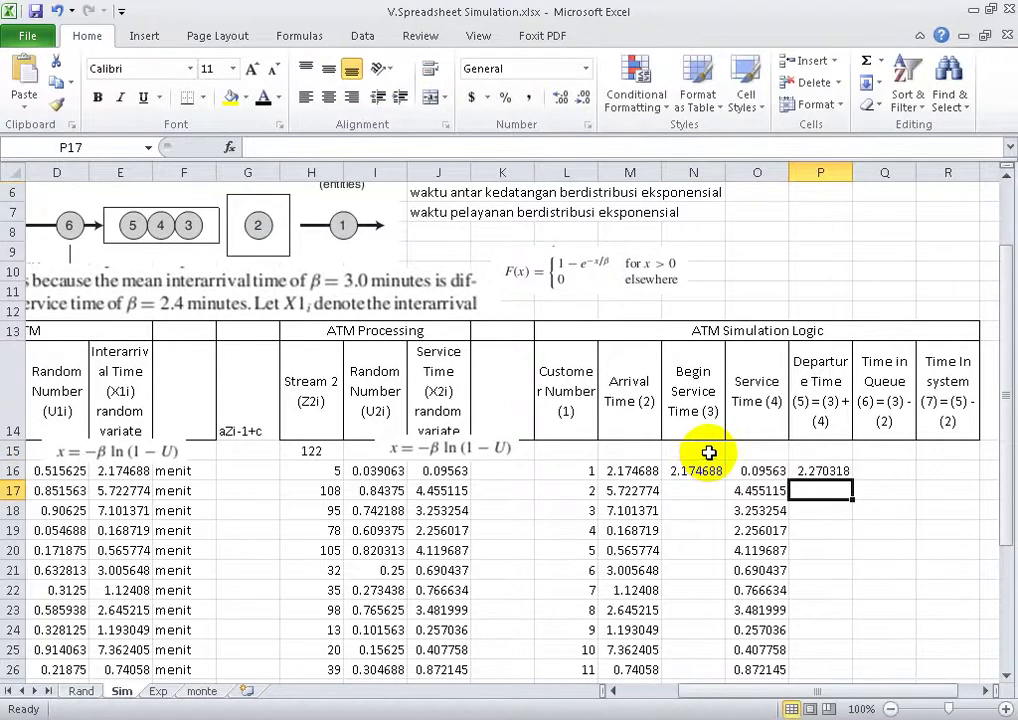
Review customer 1's departure, arrival and begin service time formulas.
left_click(891, 471)
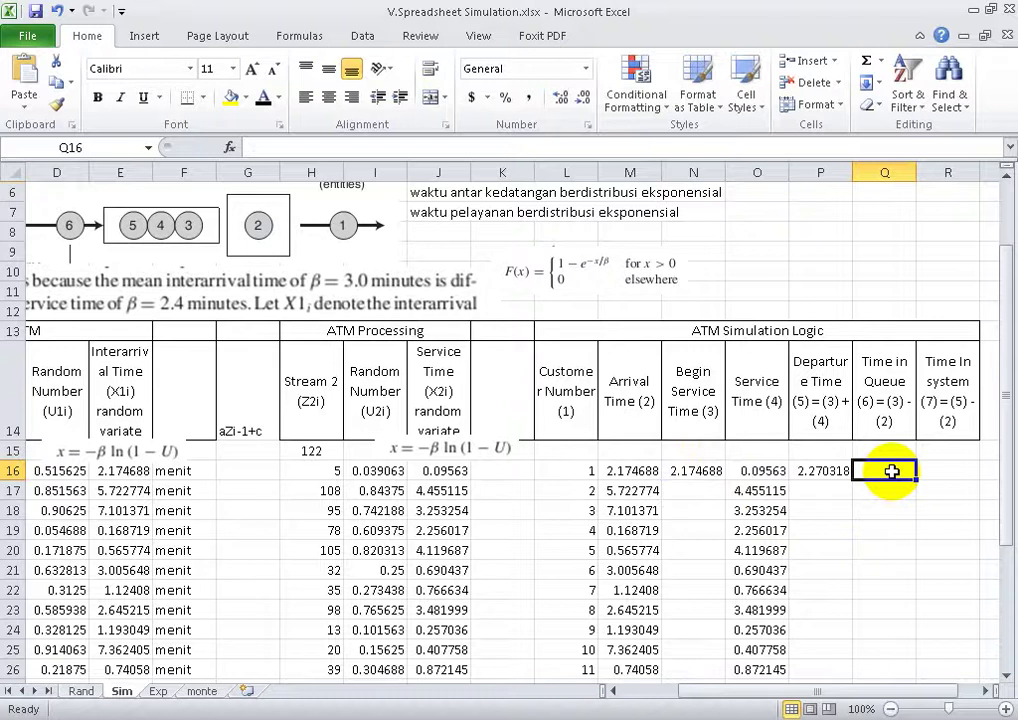
left_click(831, 472)
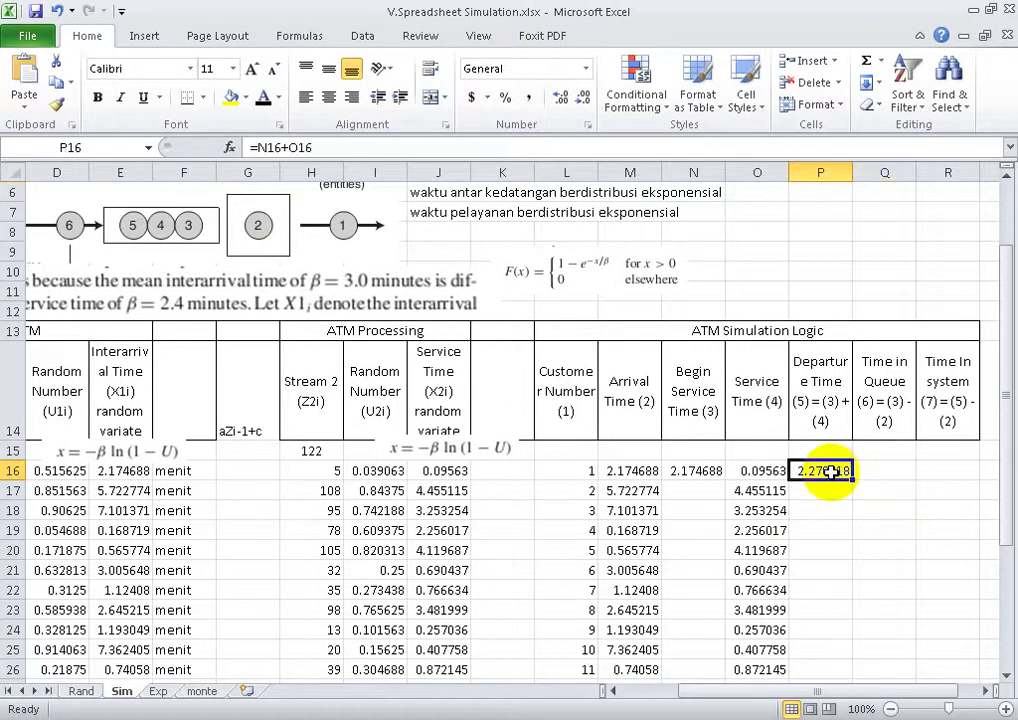
left_click(642, 467)
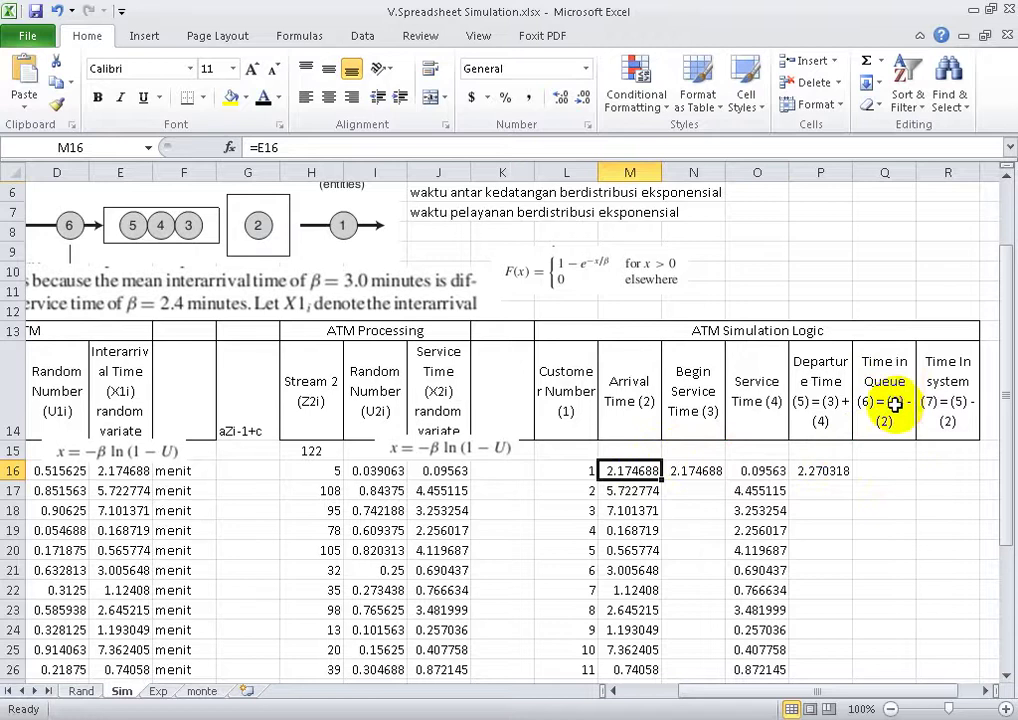
left_click(707, 469)
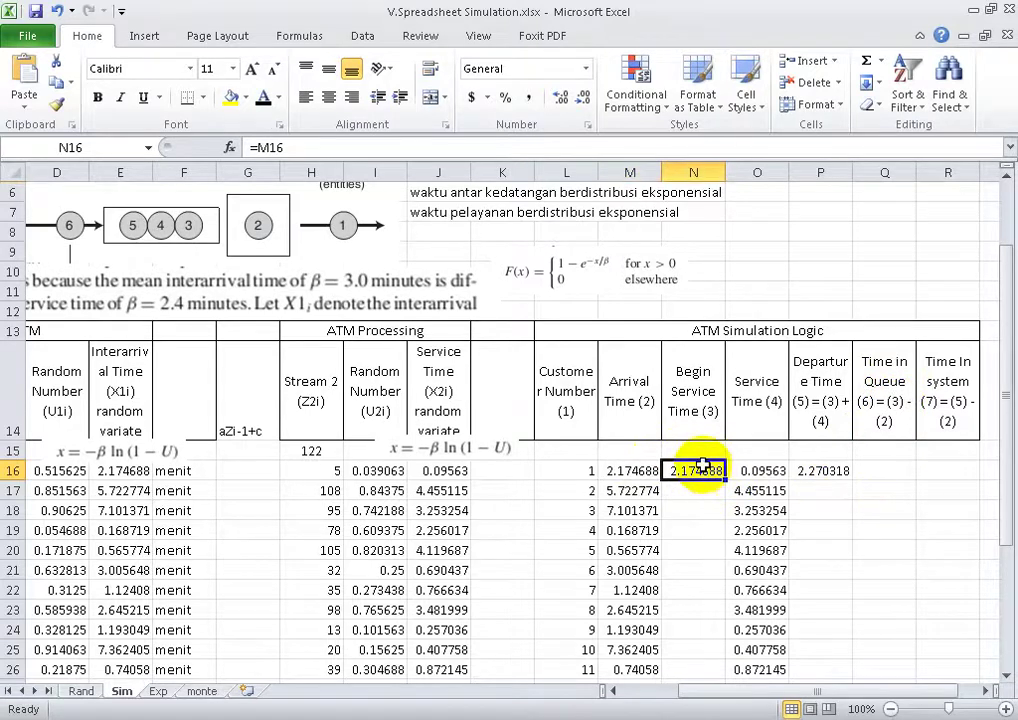
left_click(639, 472)
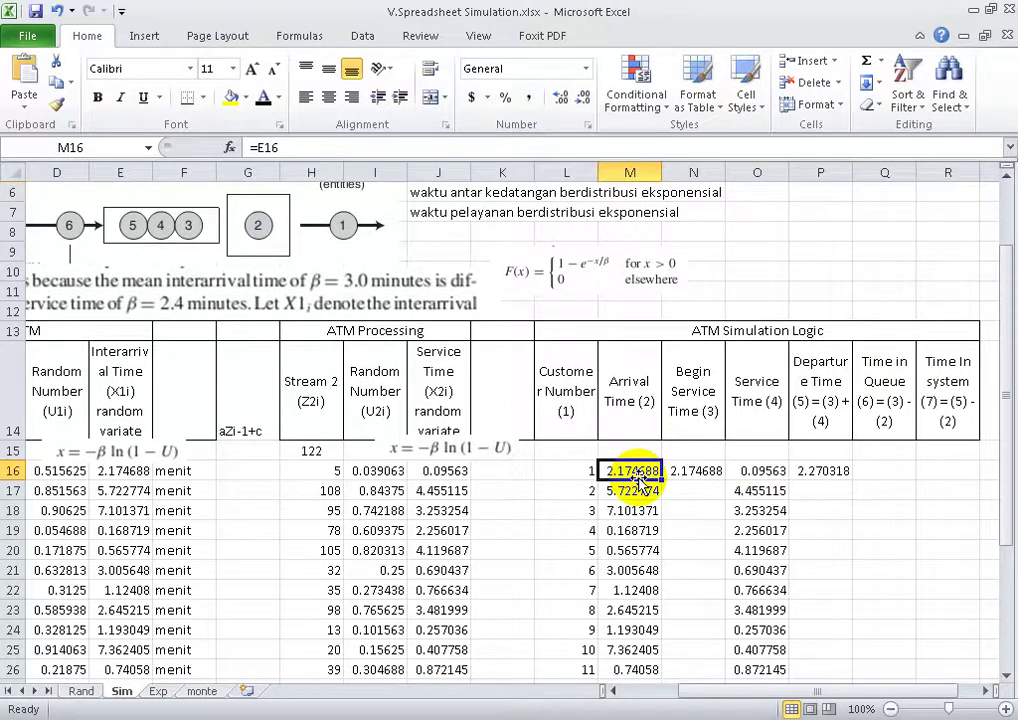
key("Right")
key("Right")
key("Right")
key("Right")
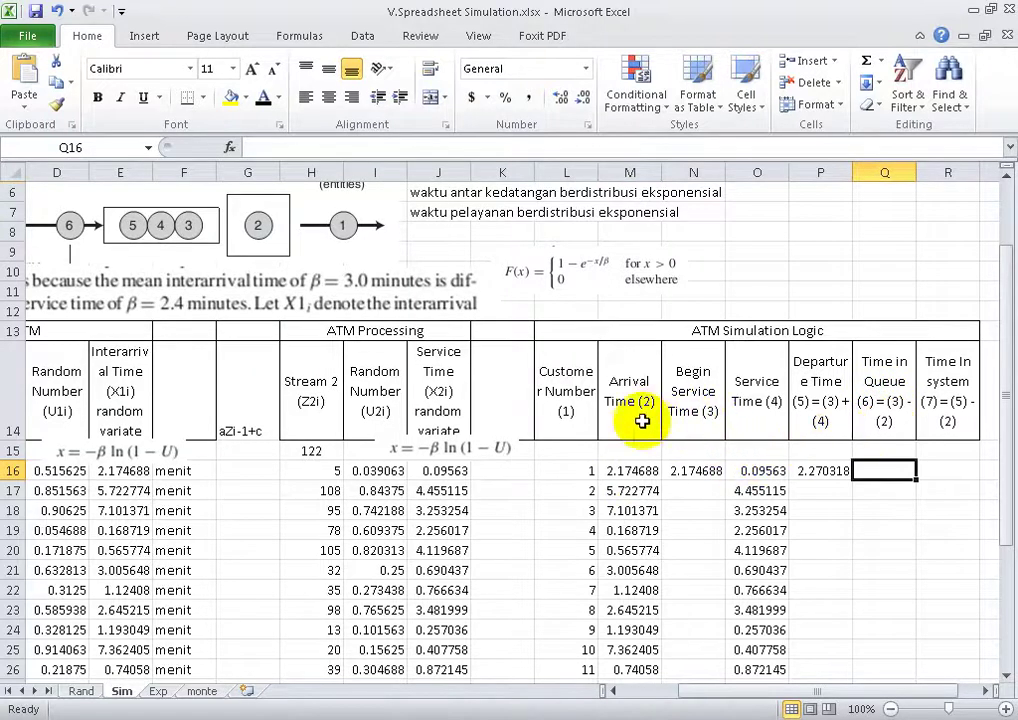
Enter =N16-M16 in Q16, giving customer 1 a time in queue of 0.
type("=")
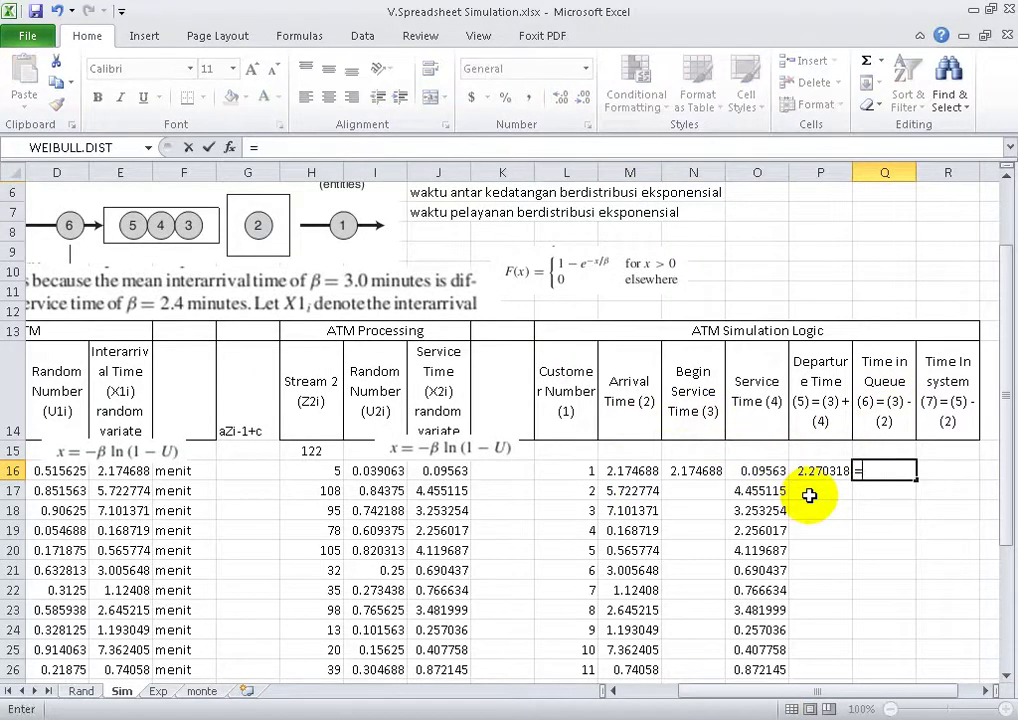
key("Left")
key("Left")
key("Left")
type("-")
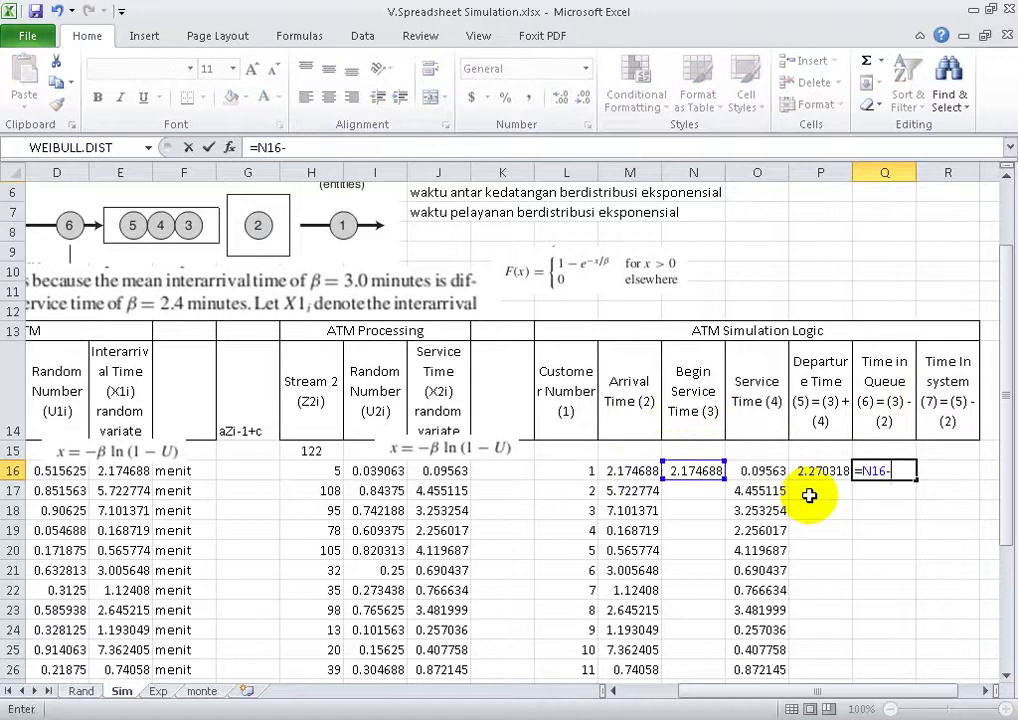
key("Left")
key("Left")
key("Left")
key("Left")
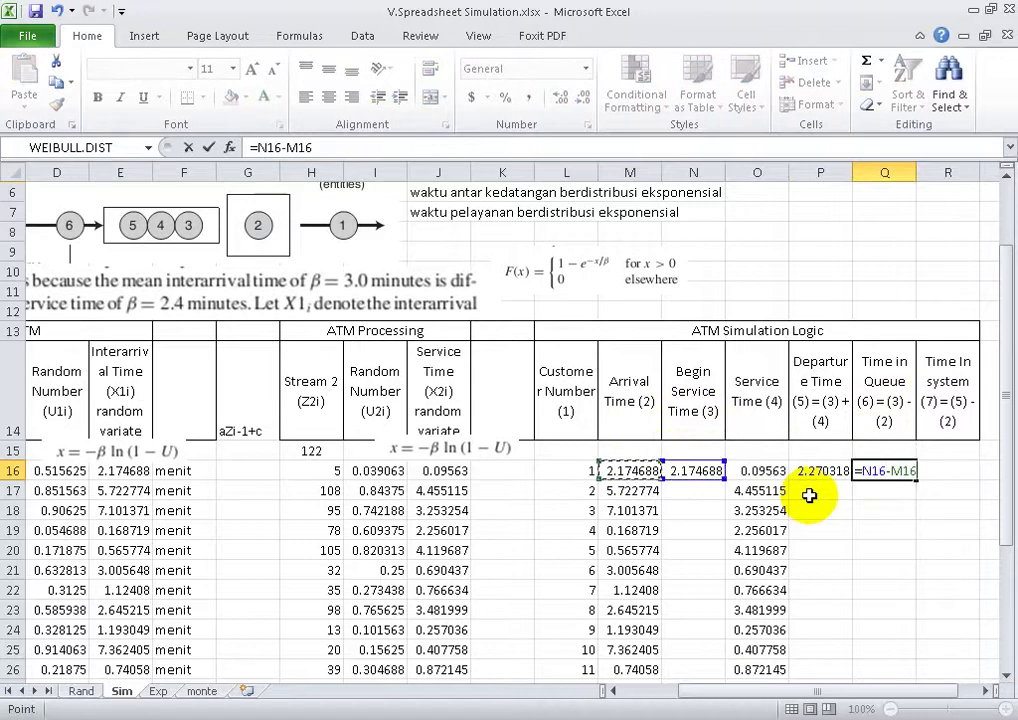
key("Return")
Check the arrival, begin service and departure time cells around the queue result.
key("Up")
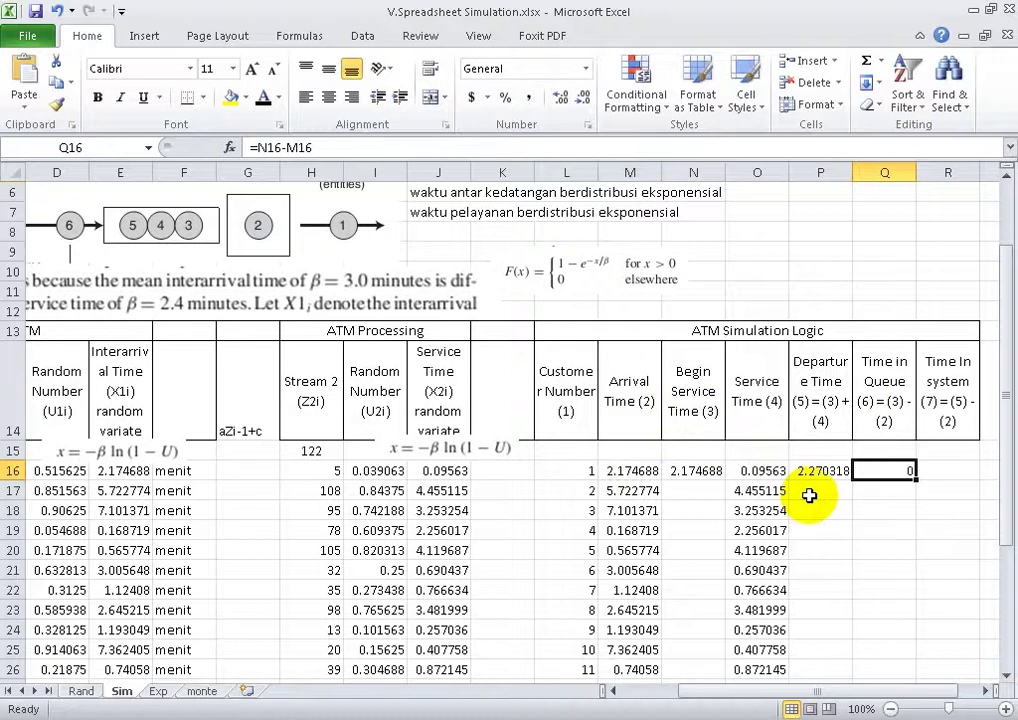
key("Left")
key("Left")
key("Left")
key("Left")
key("Right")
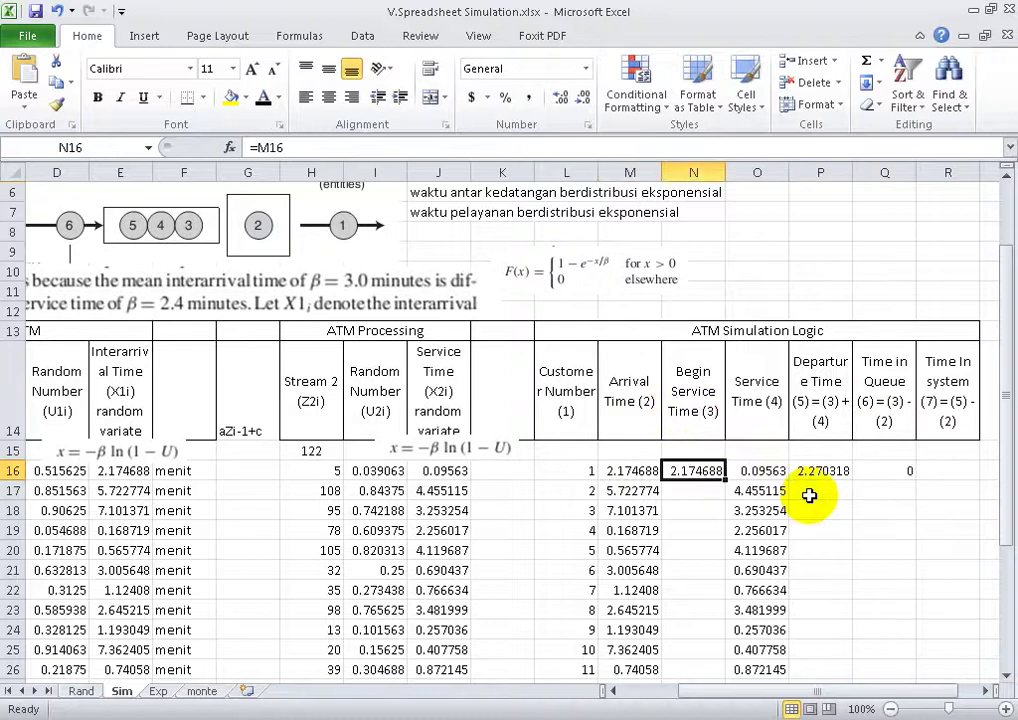
key("Right")
key("Right")
key("Right")
key("Right")
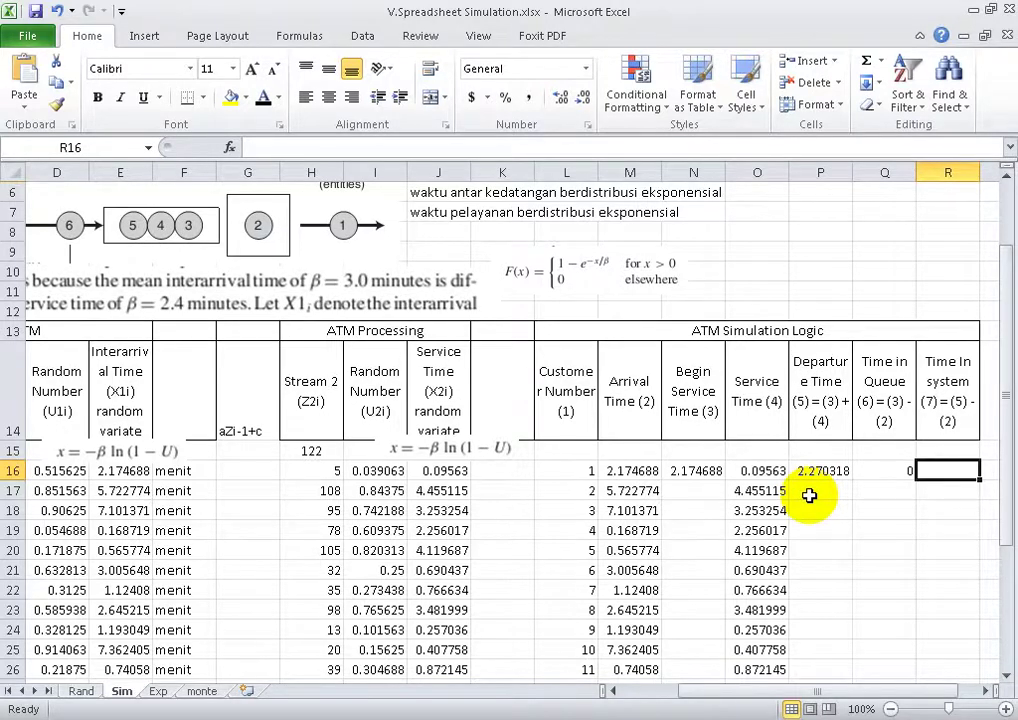
key("Left")
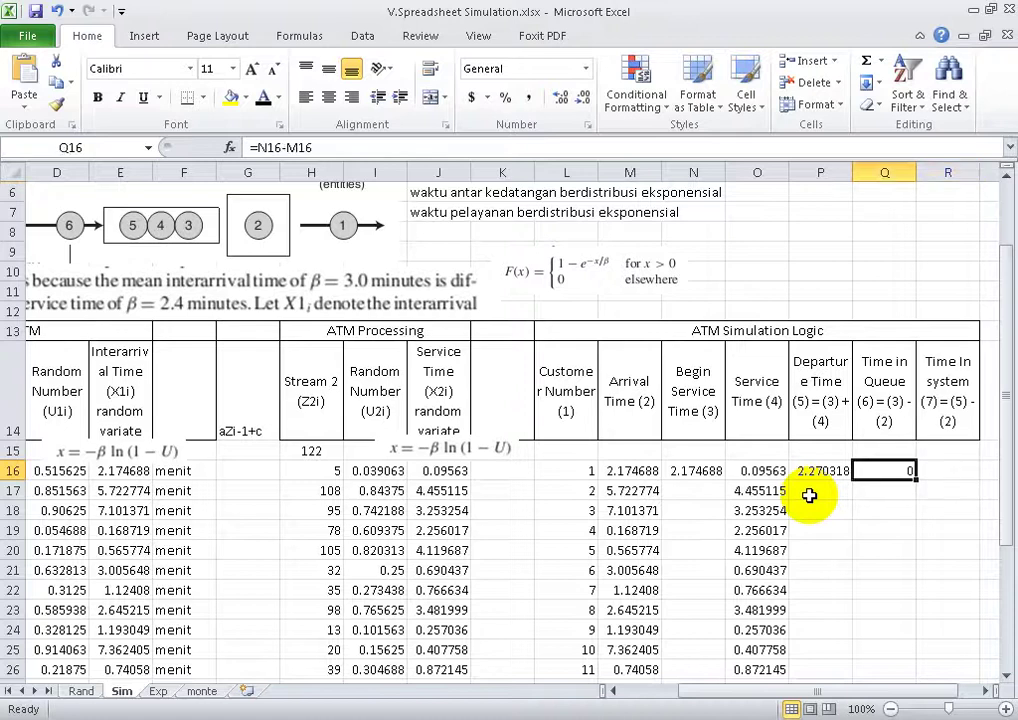
key("Left")
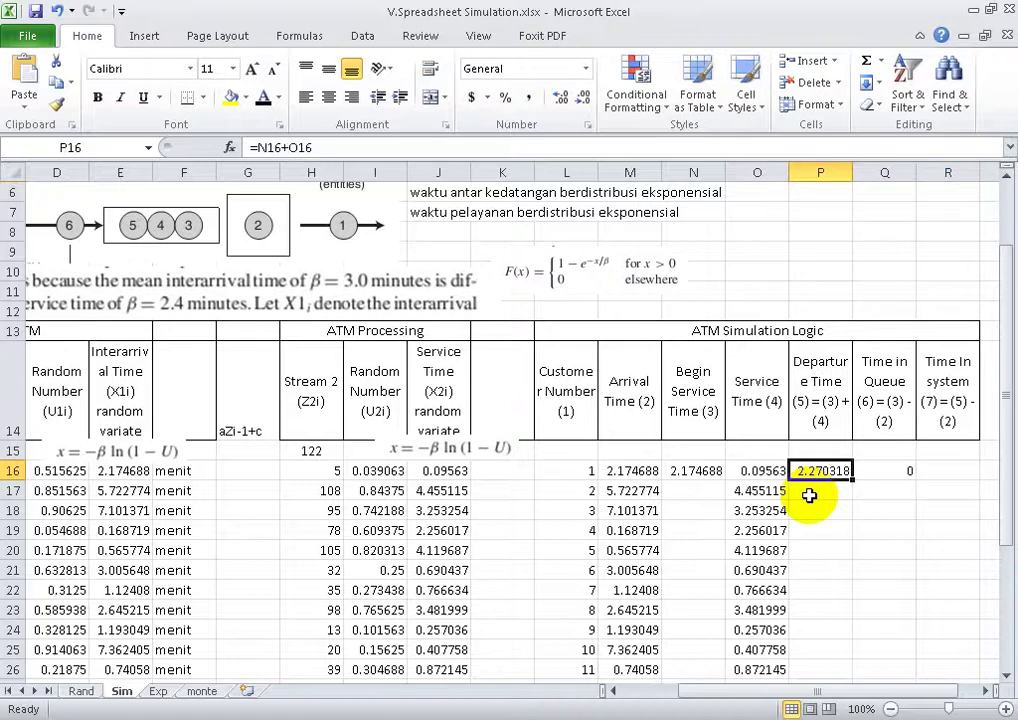
Enter =P16-M16 in R16, giving customer 1 a time in system of 0.09563.
key("Left")
key("Left")
key("Left")
key("Right")
key("Right")
key("Right")
key("Right")
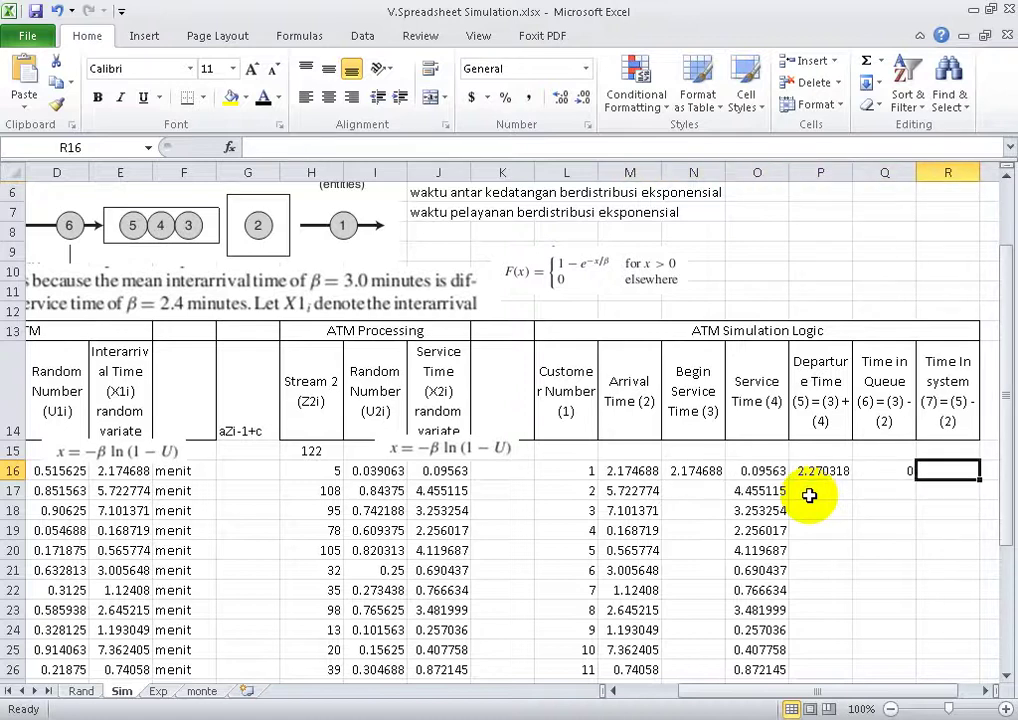
type("=")
key("Left")
key("Left")
key("Left")
key("Right")
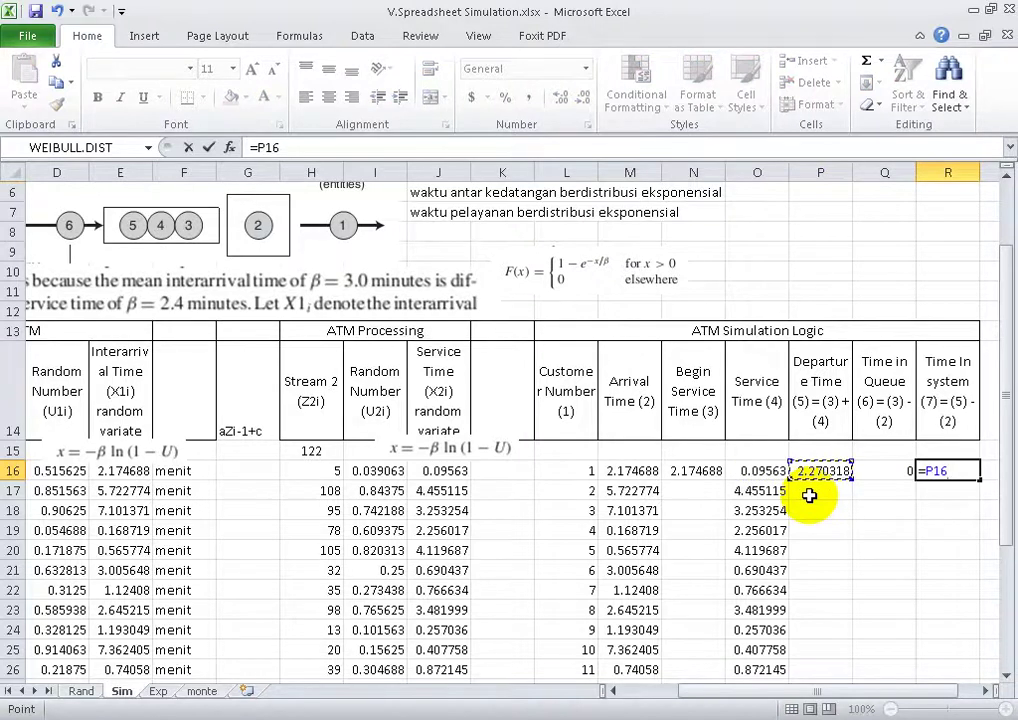
type("-")
key("Left")
key("Left")
key("Left")
key("Left")
key("Left")
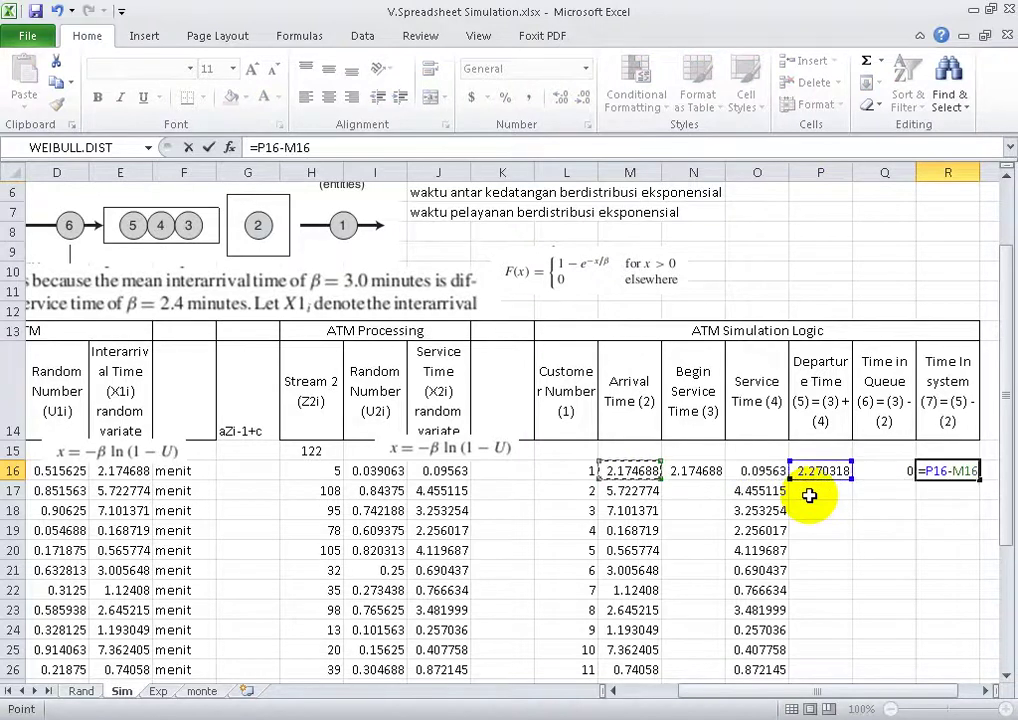
key("Return")
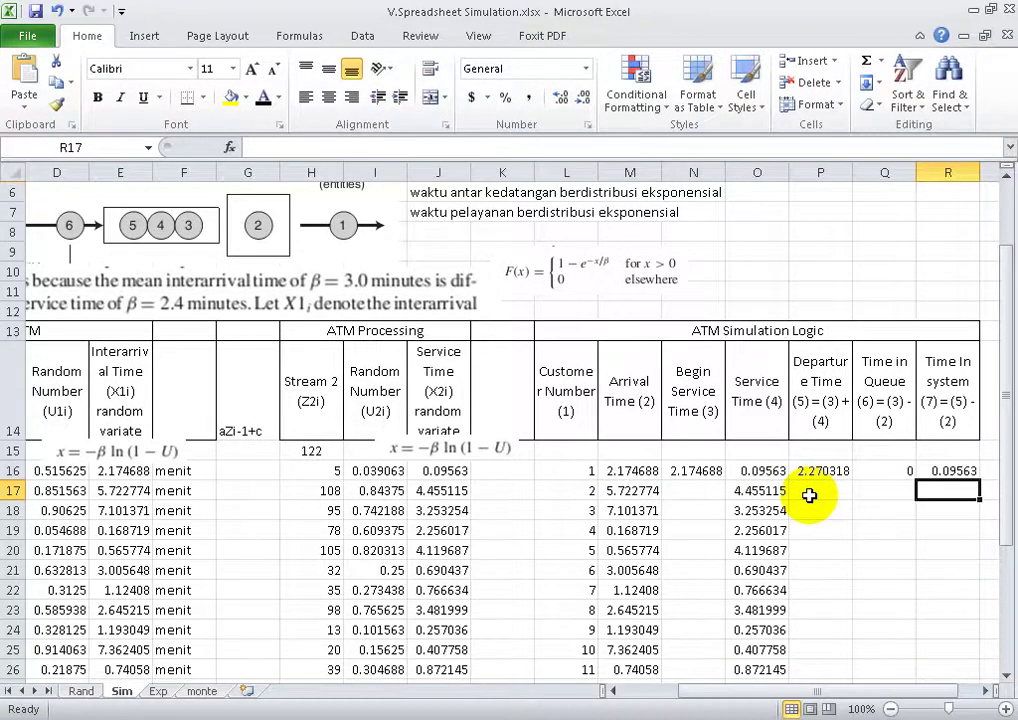
key("Up")
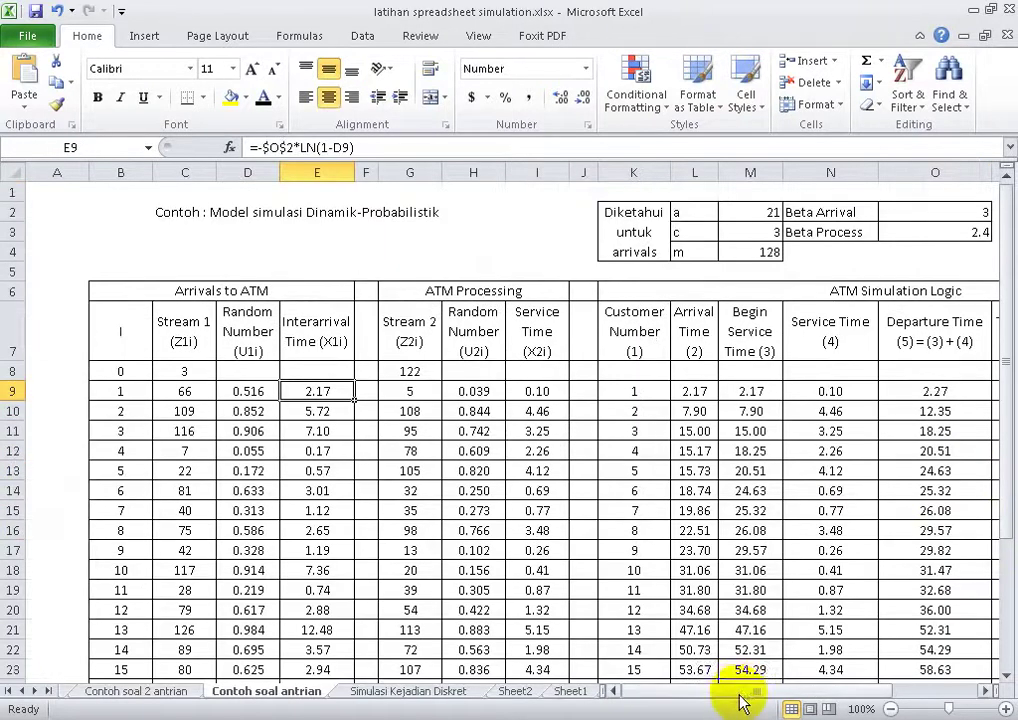
left_click_drag(745, 692, 822, 692)
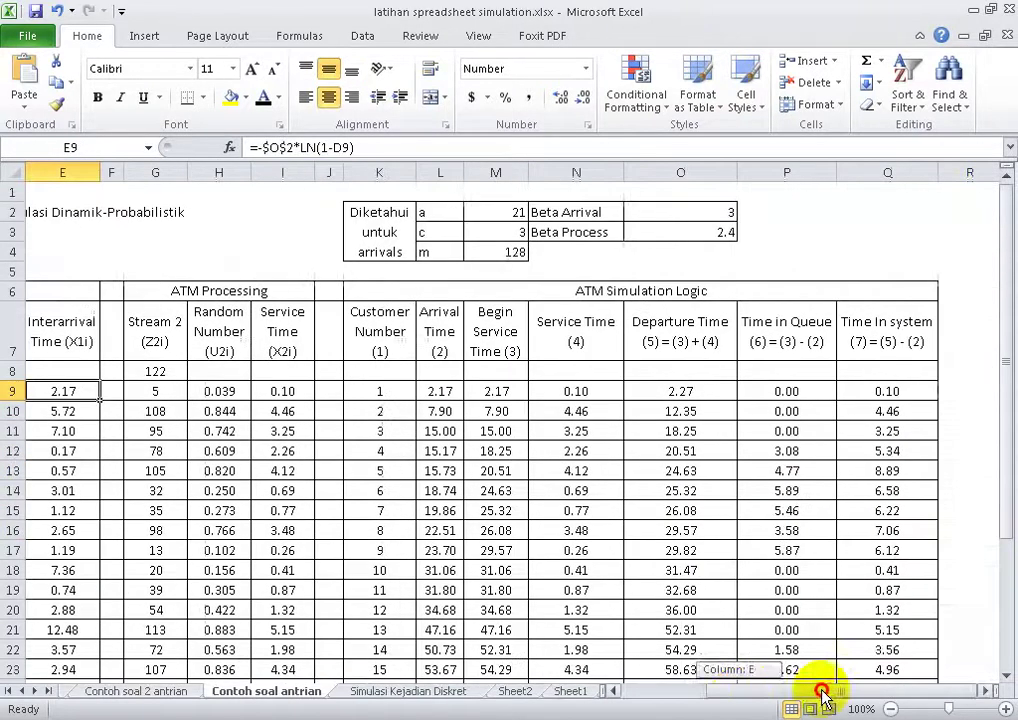
left_click(902, 392)
key("ctrl+Tab")
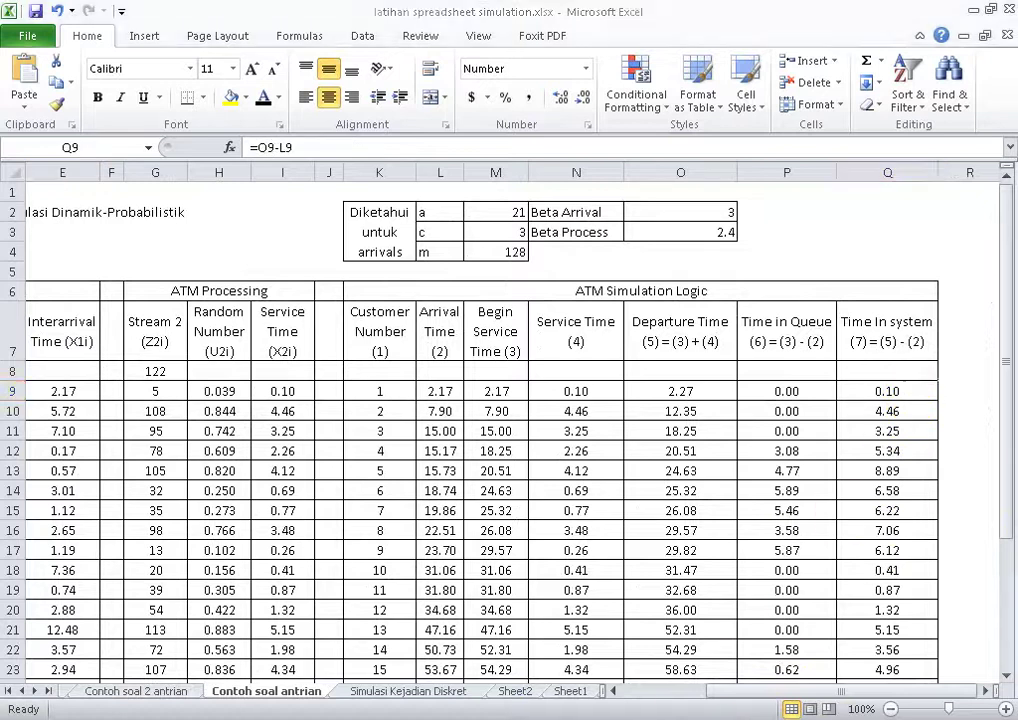
left_click(853, 496)
left_click(714, 498)
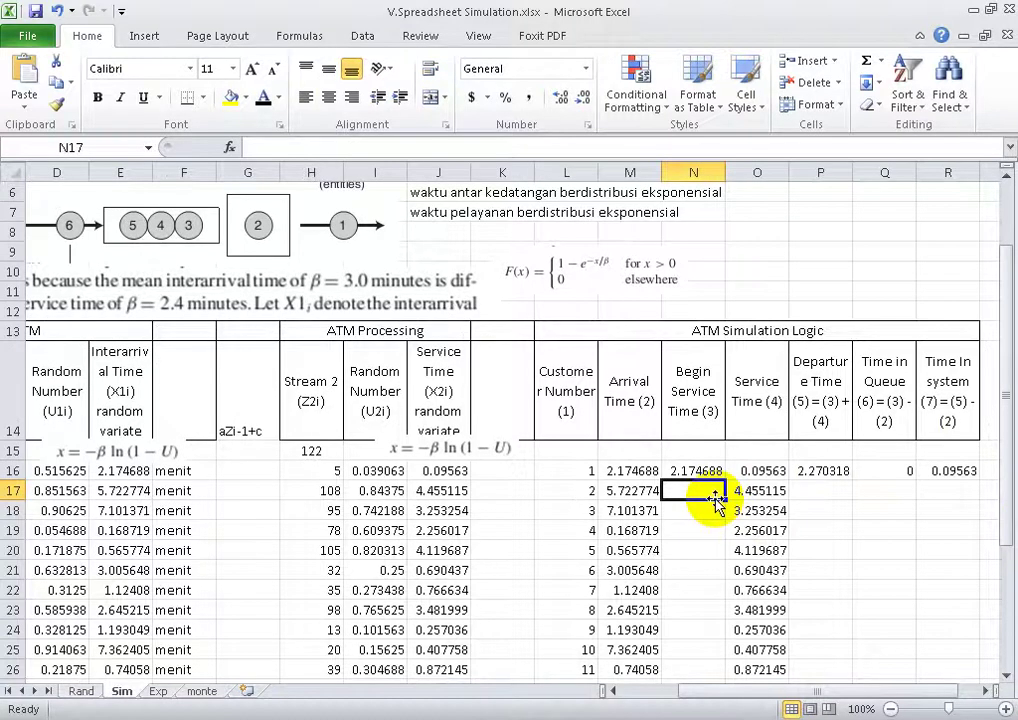
left_click(649, 492)
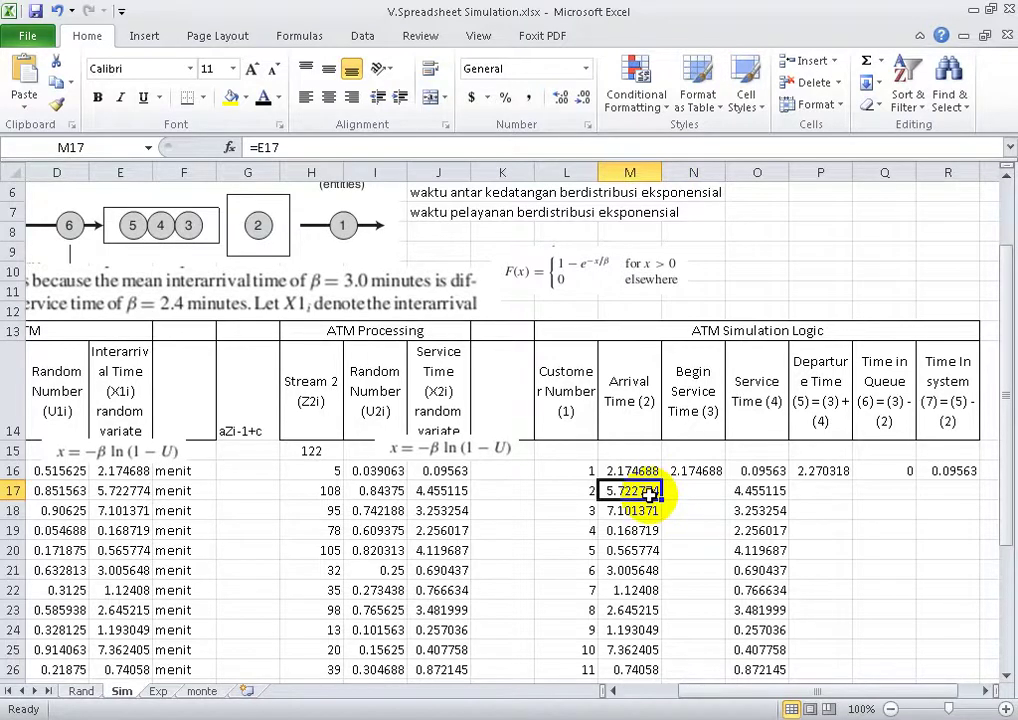
key("Right")
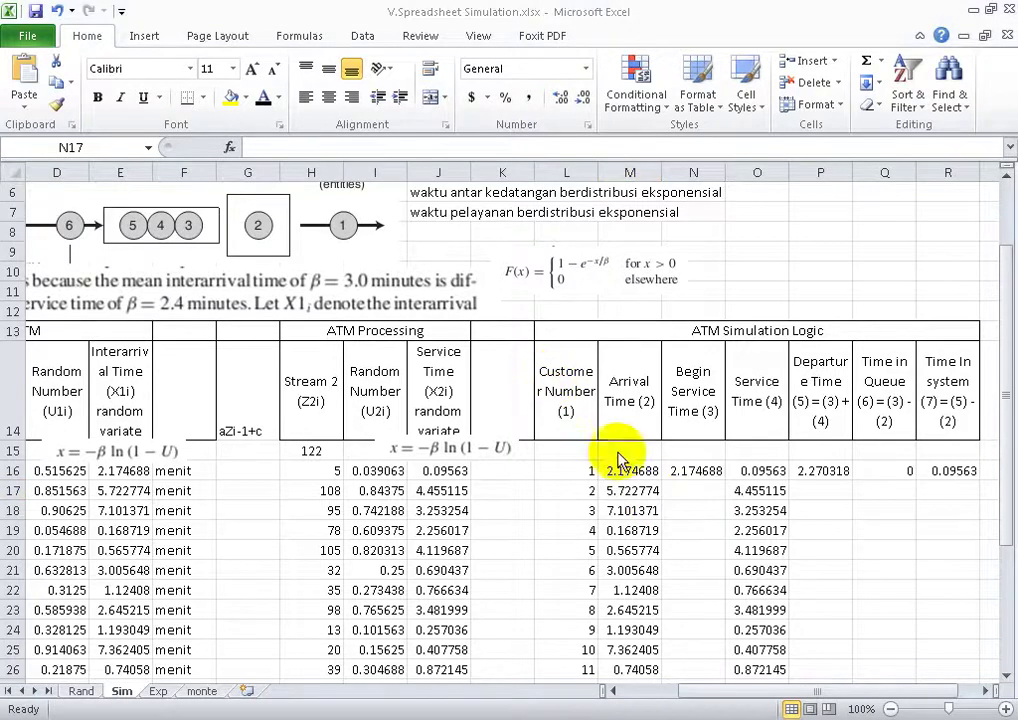
left_click(708, 490)
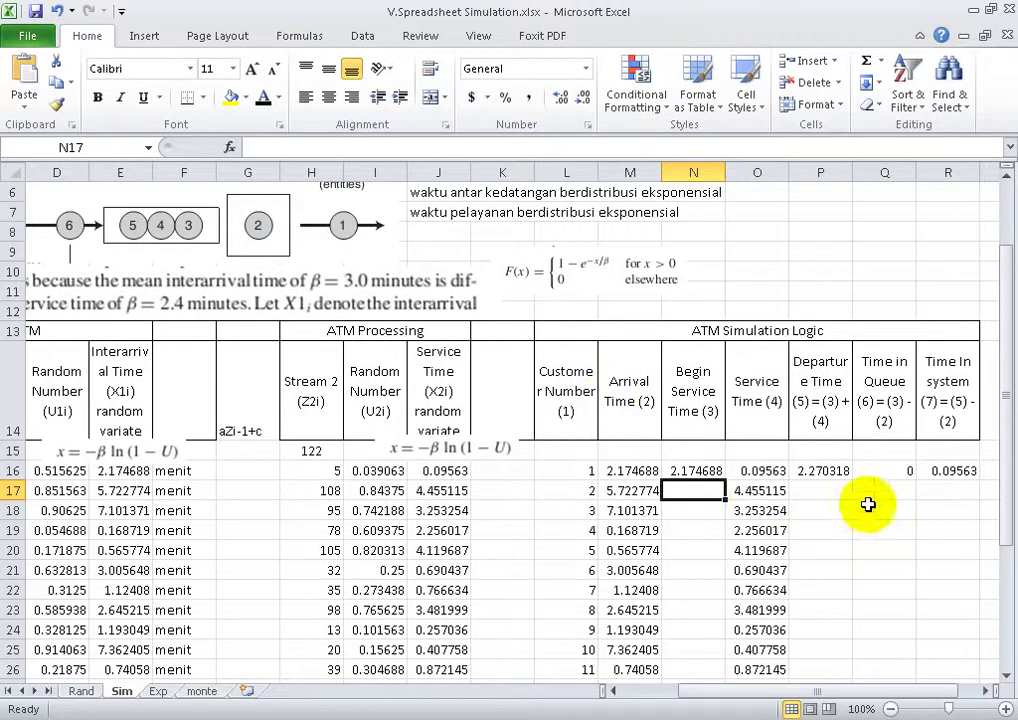
Enter trial values beside the table: 2 in T17, 3 in U16 and 3 in U17.
key("Right")
key("Right")
key("Right")
key("Right")
key("Right")
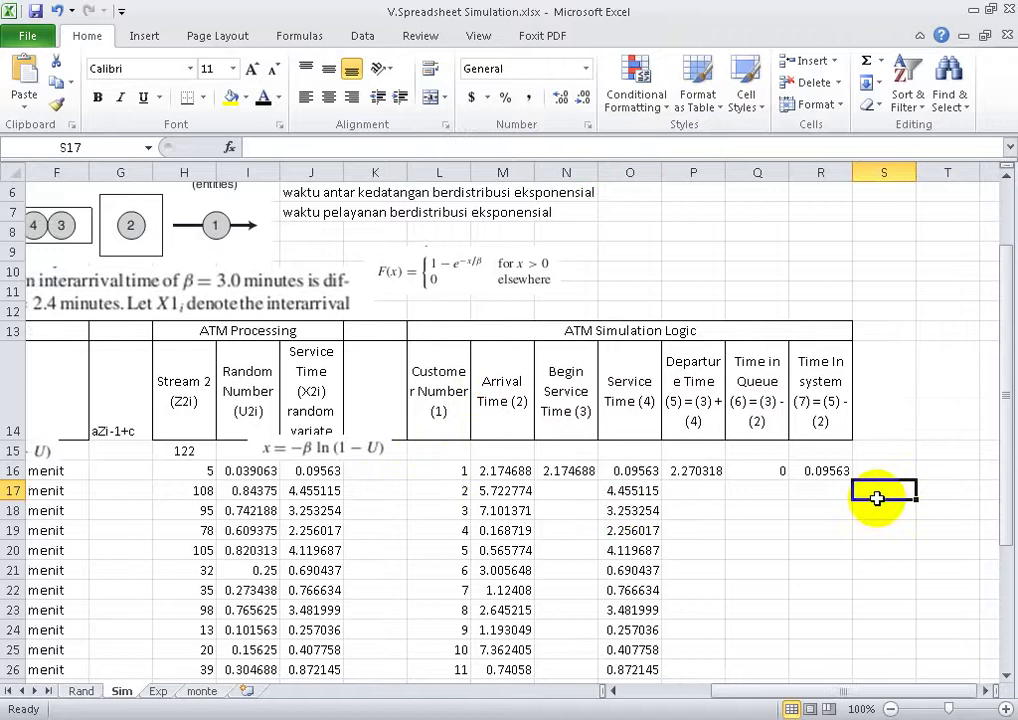
key("Up")
key("Tab")
key("Return")
key("Tab")
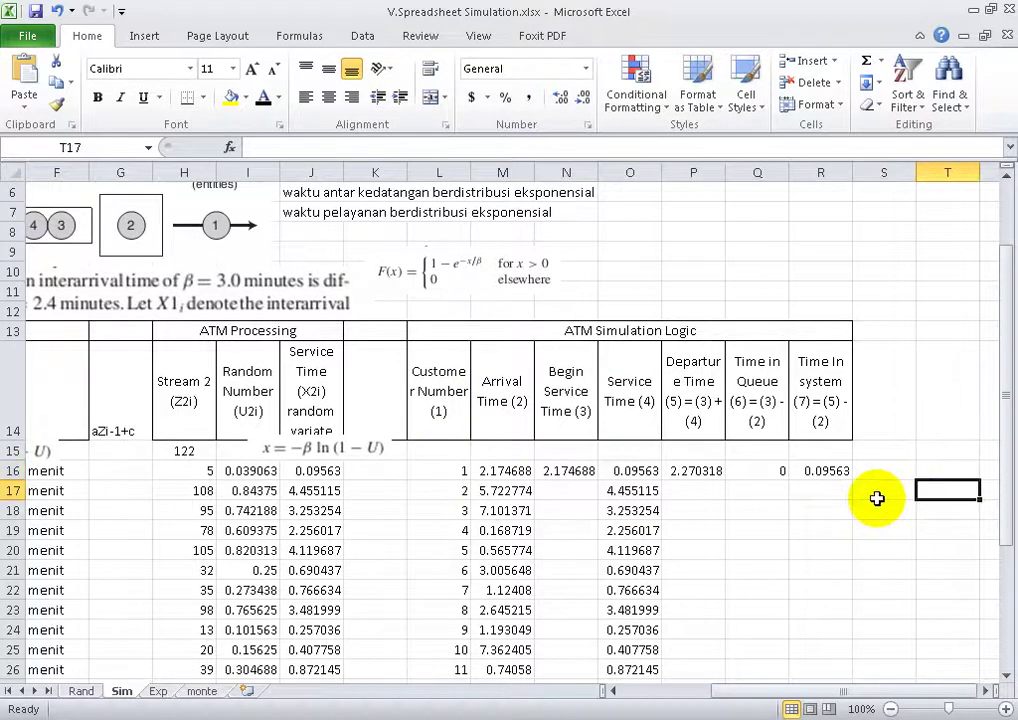
type("2")
key("Tab")
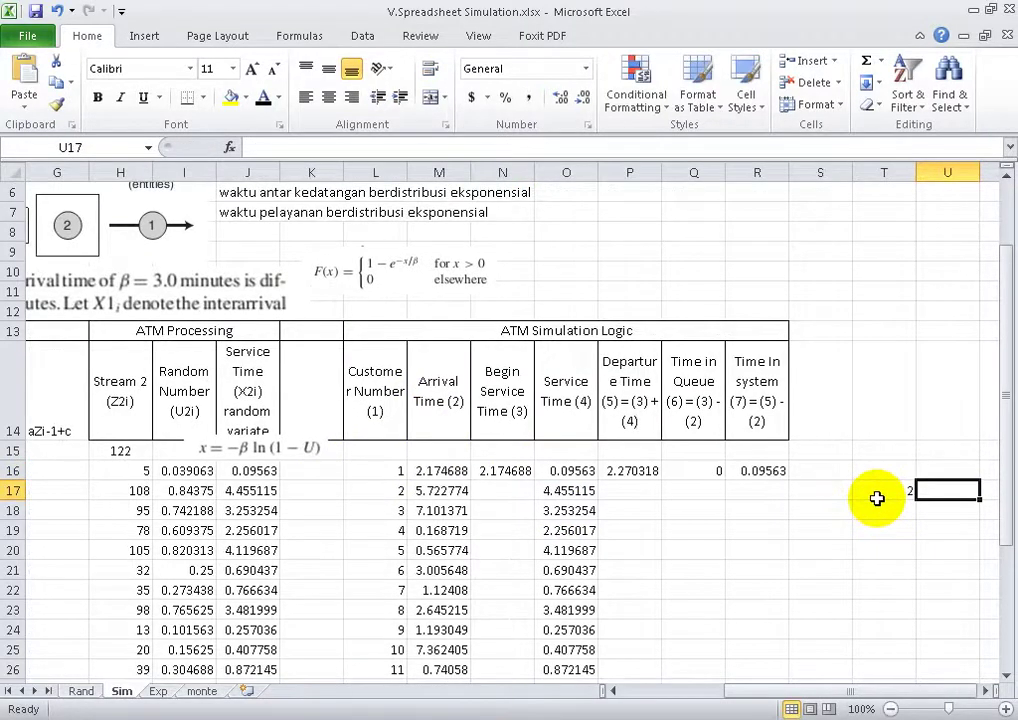
key("Up")
key("Tab")
key("Left")
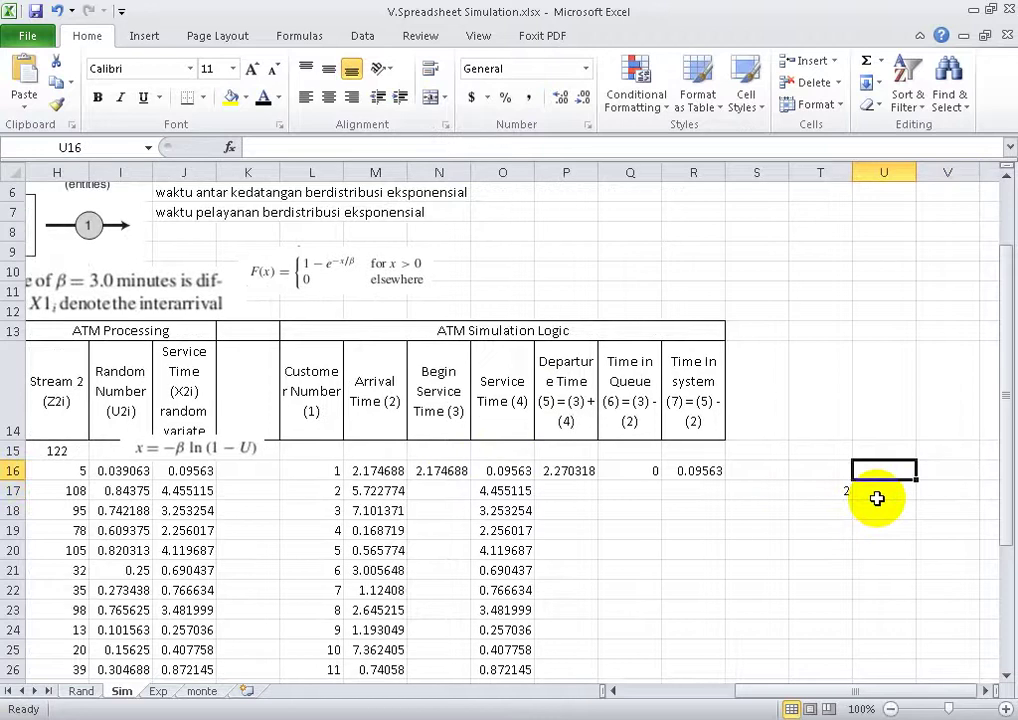
key("Tab")
key("Left")
type("3")
key("Return")
key("Left")
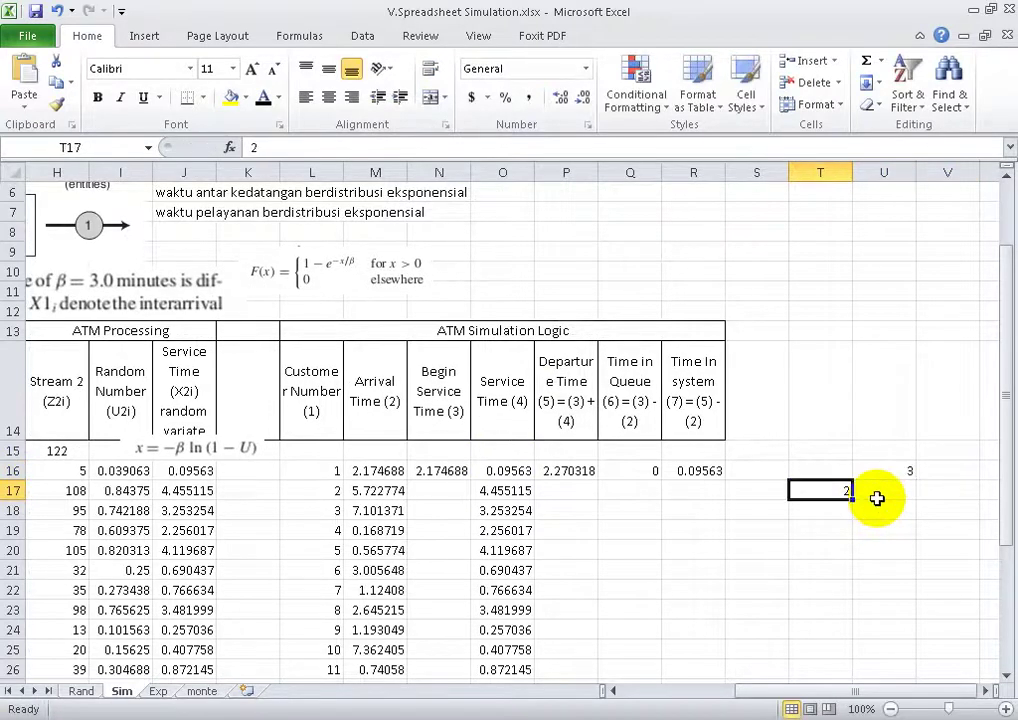
key("Right")
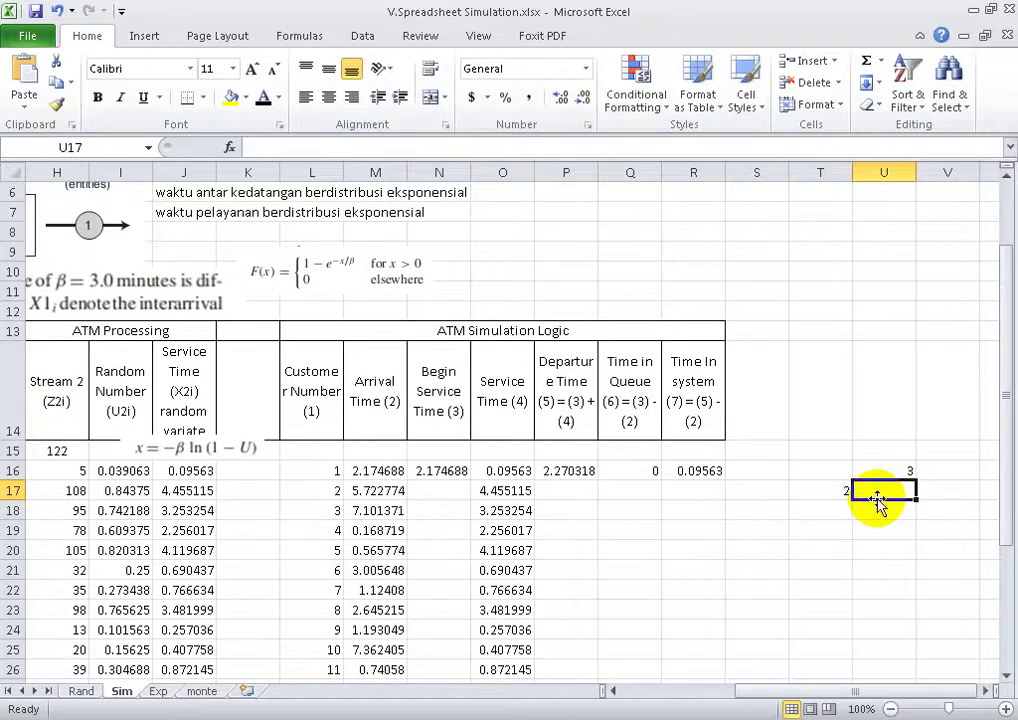
type("3")
key("Left")
Enter further trial values: 4 in T20, 3 in U19 and 4 in U20.
key("Up")
key("Right")
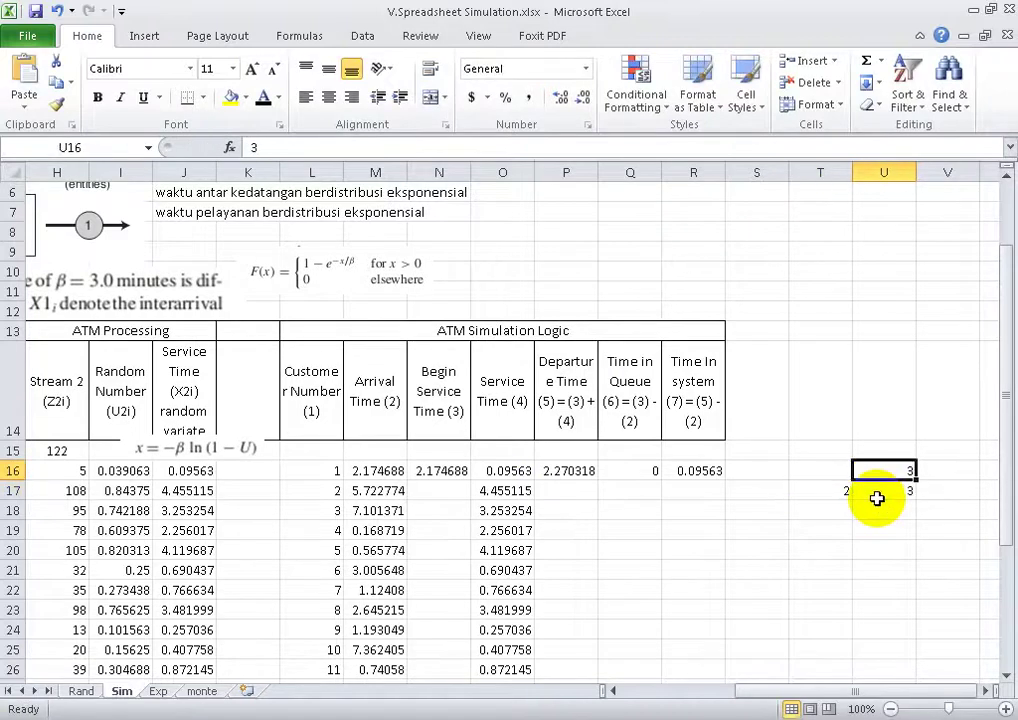
key("Left")
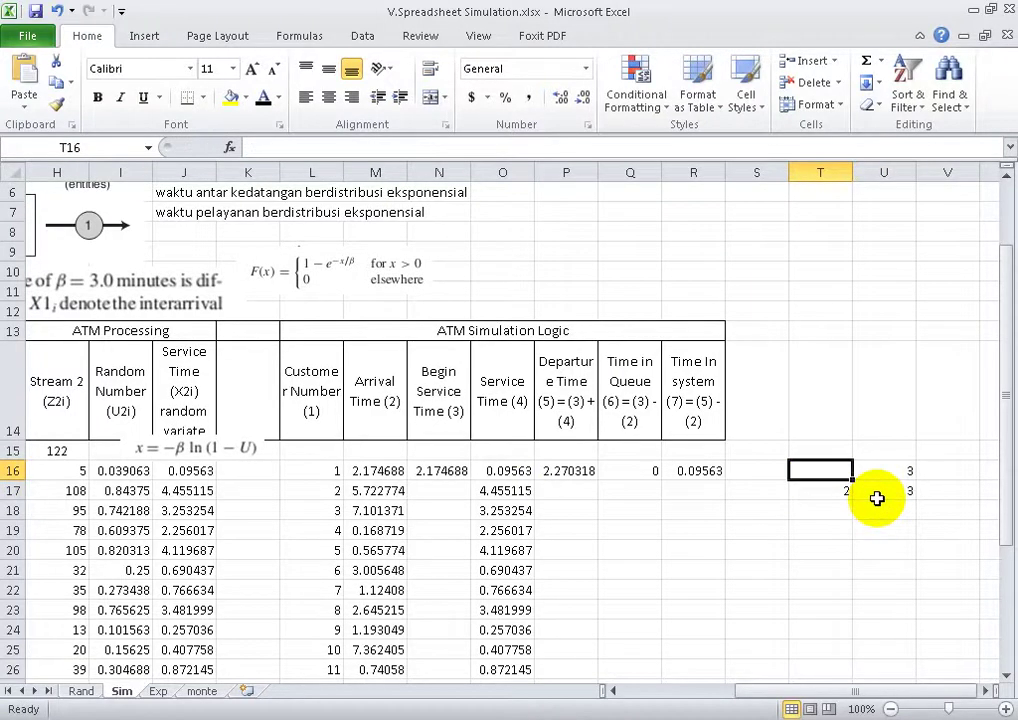
key("Right")
key("Down")
key("Down")
key("Left")
key("Down")
key("Down")
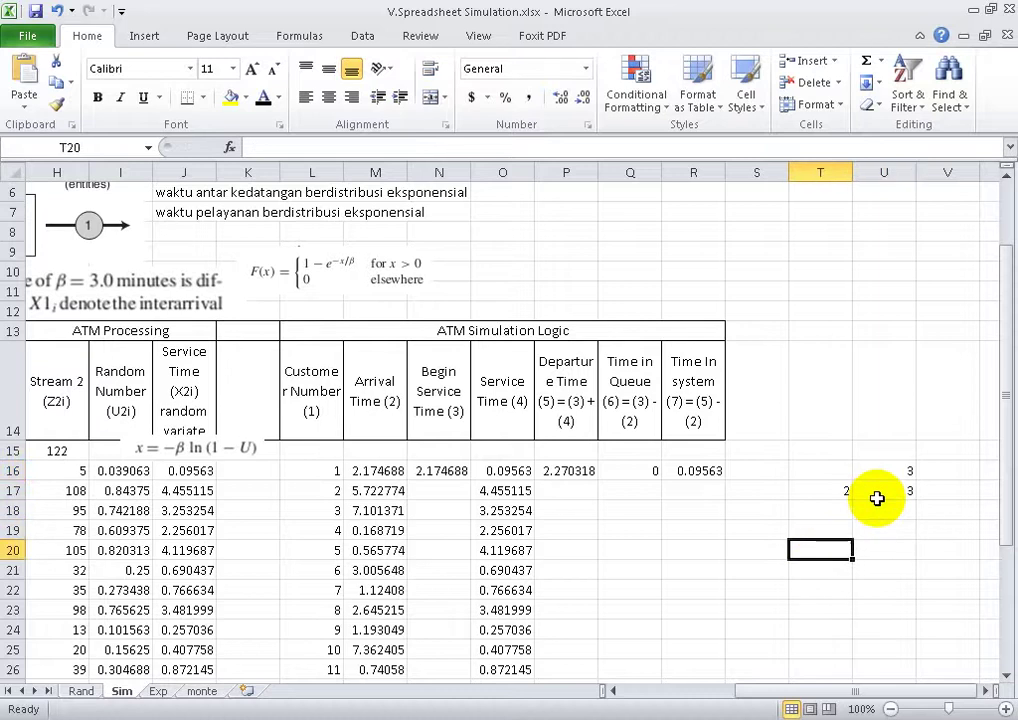
key("Left")
key("Left")
key("Left")
key("Right")
key("Right")
key("Right")
type("4")
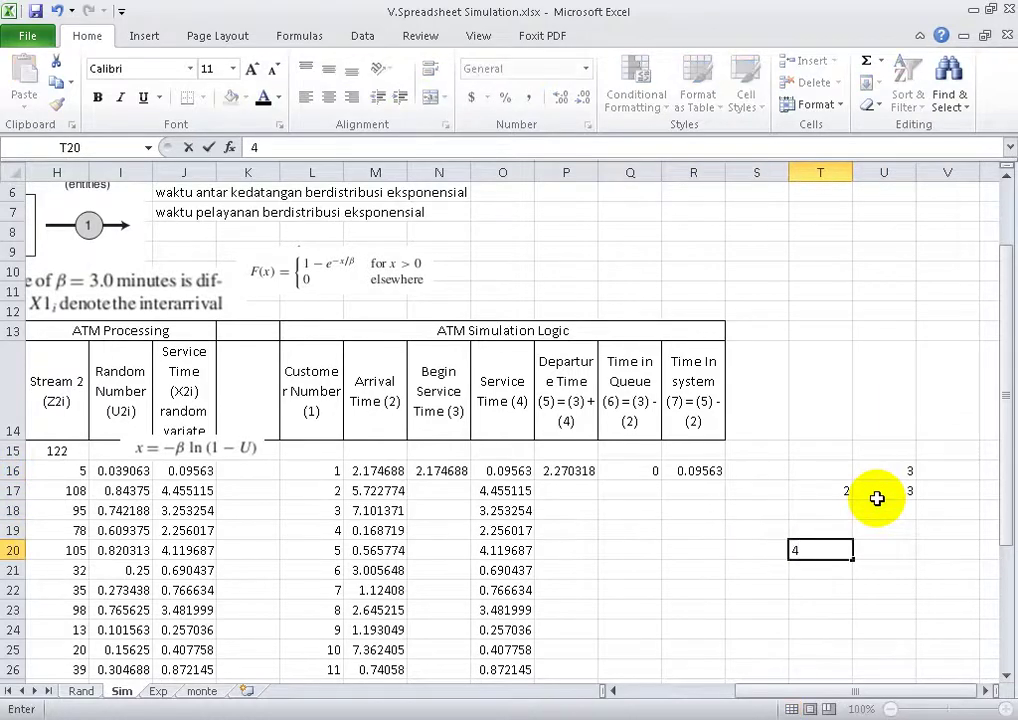
key("Up")
key("Right")
type("3")
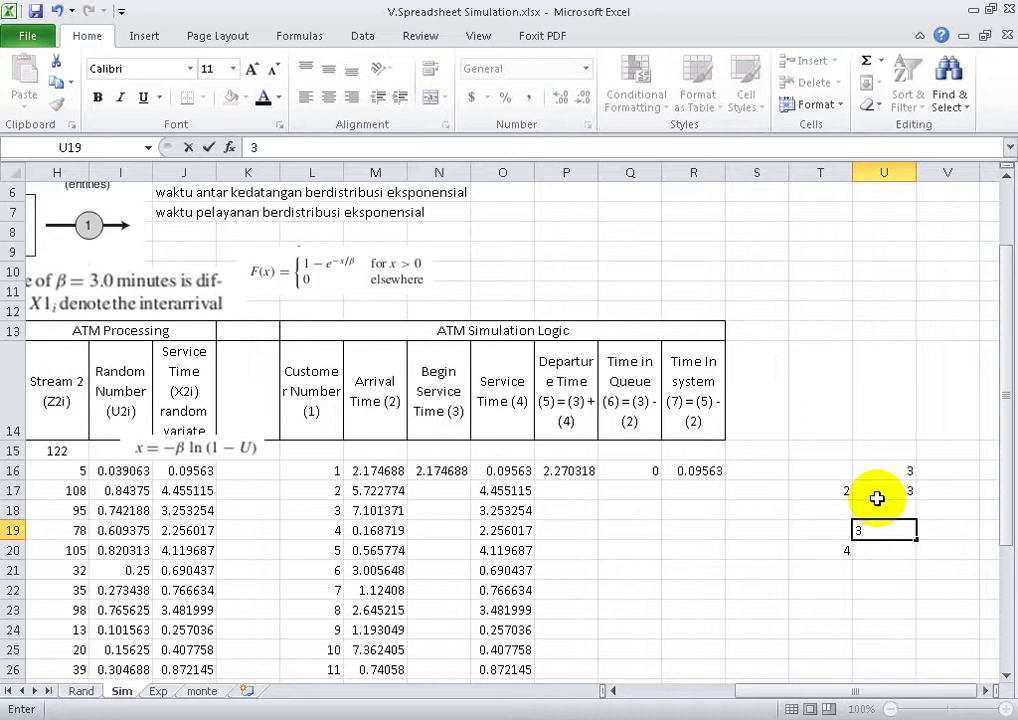
key("Return")
key("Left")
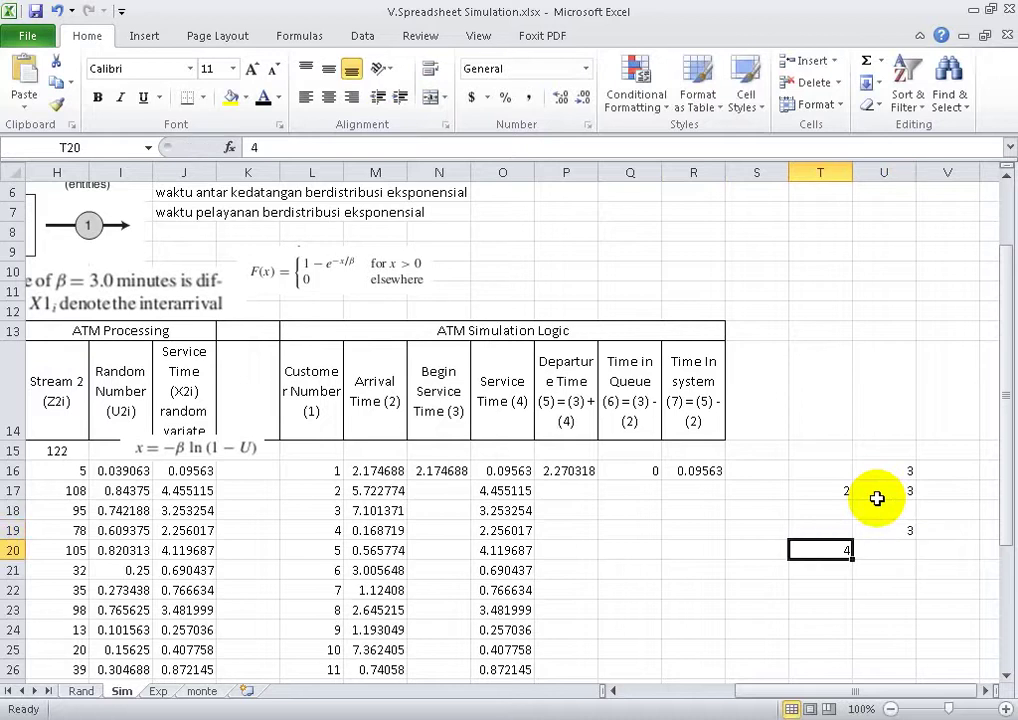
key("Right")
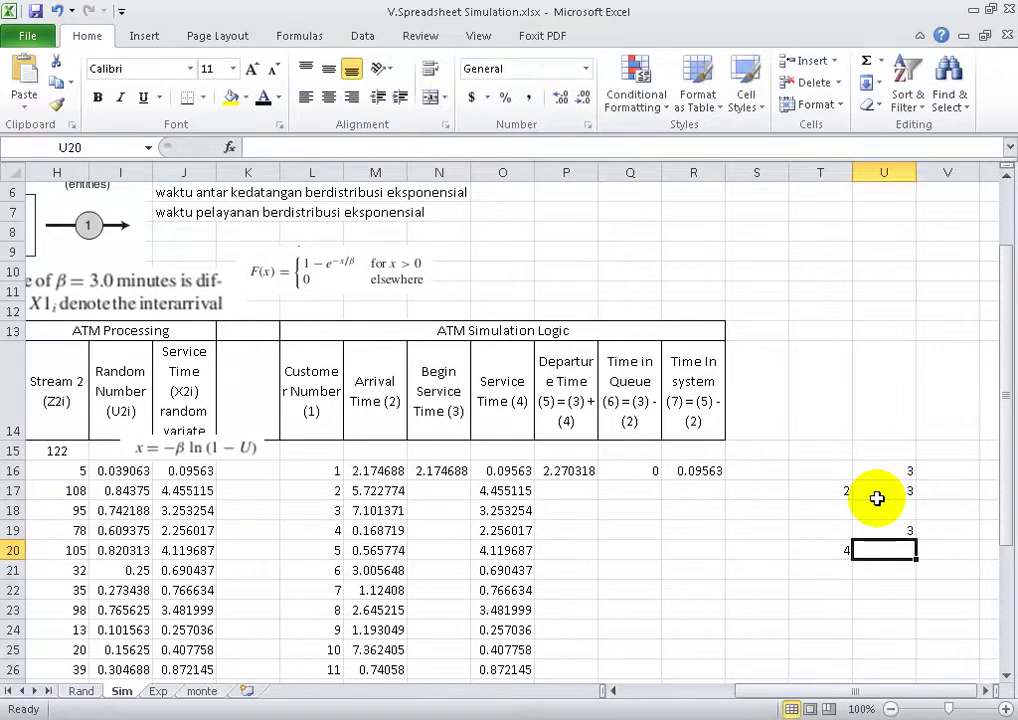
type("4")
key("Up")
key("Up")
key("Up")
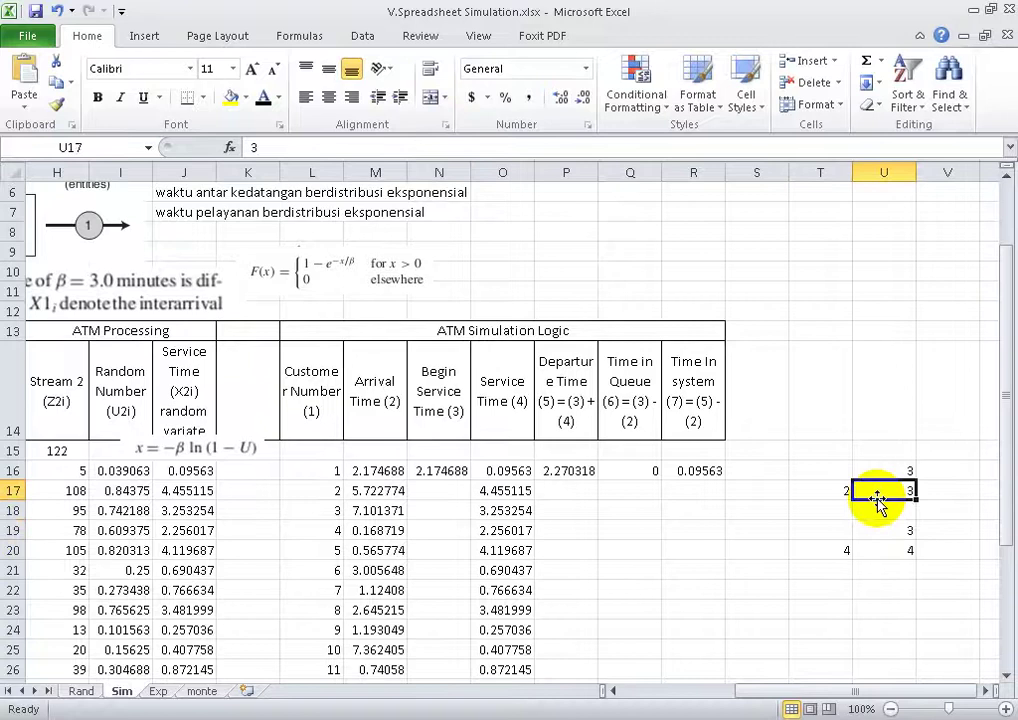
Revise the scratch values to T17 10, U16 11 and U17 11.
key("Down")
key("Down")
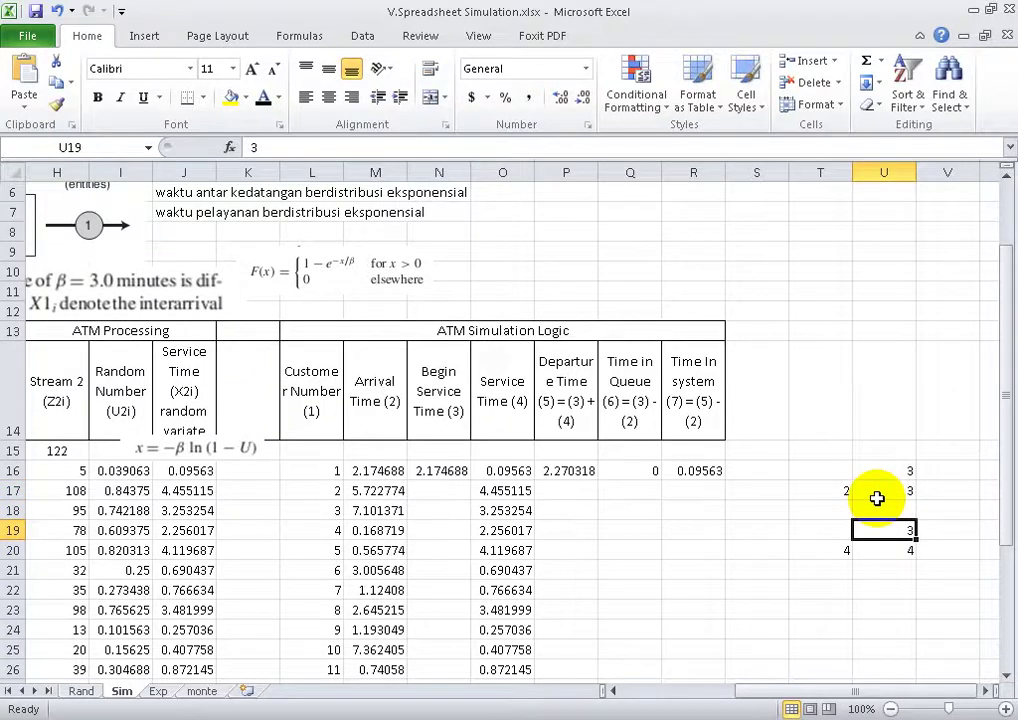
key("Down")
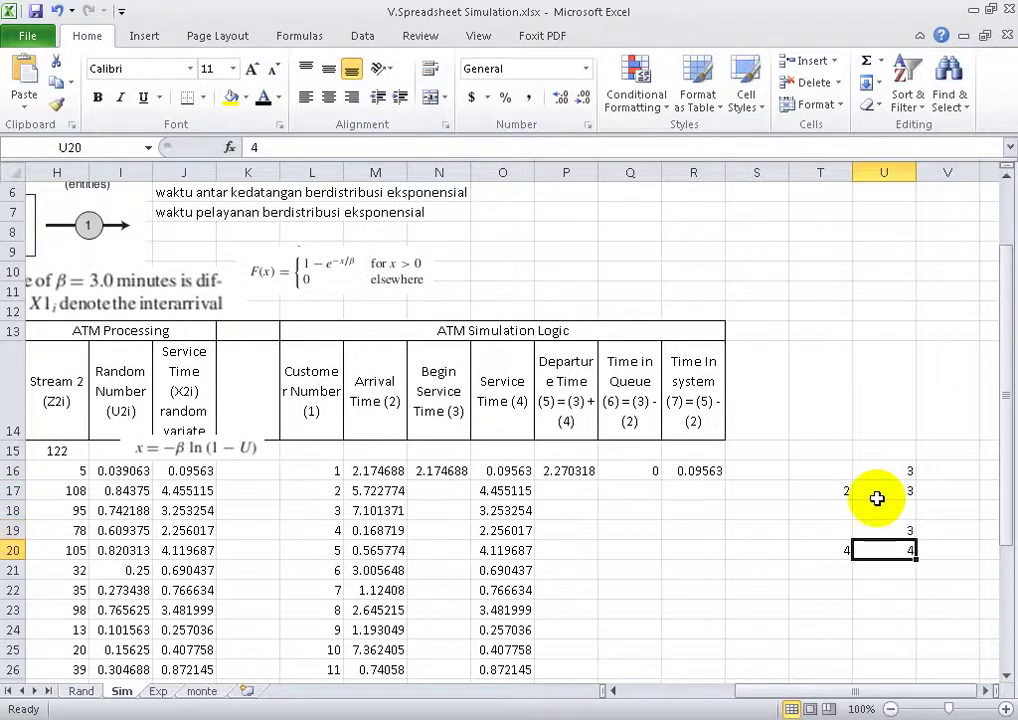
key("Up")
key("Up")
key("Up")
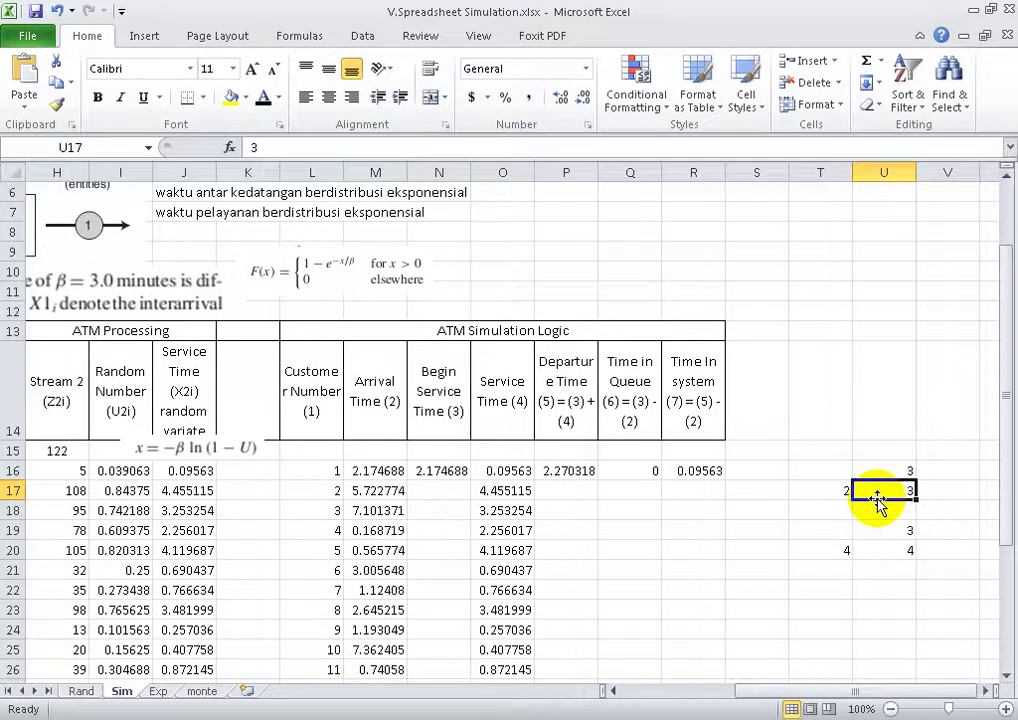
key("Left")
type("1")
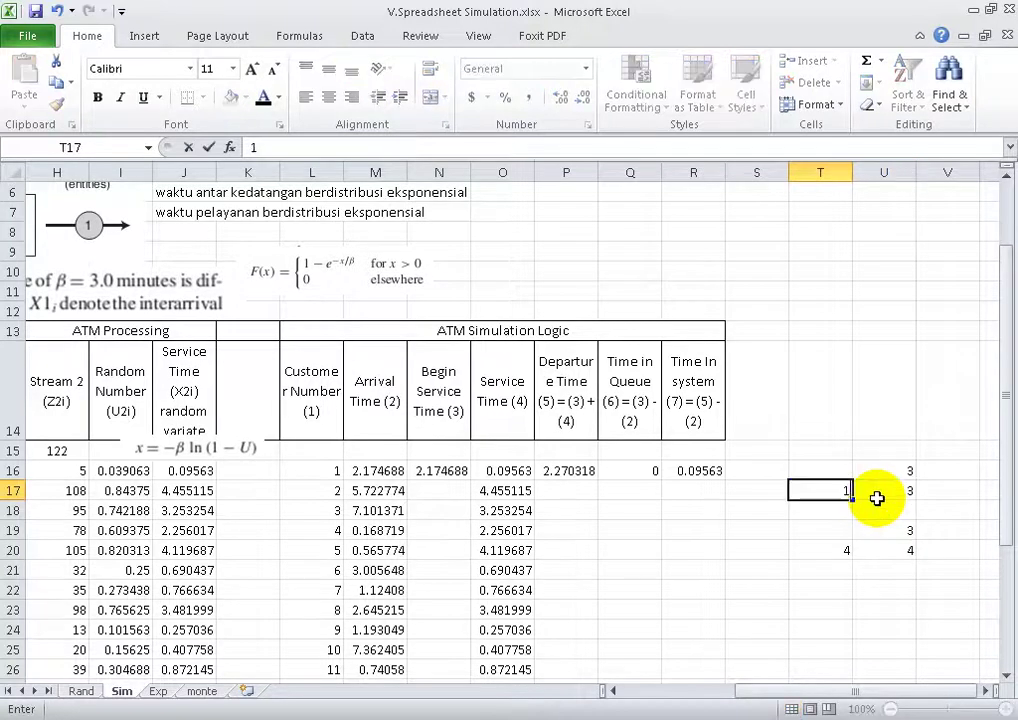
type("0")
key("Right")
key("Up")
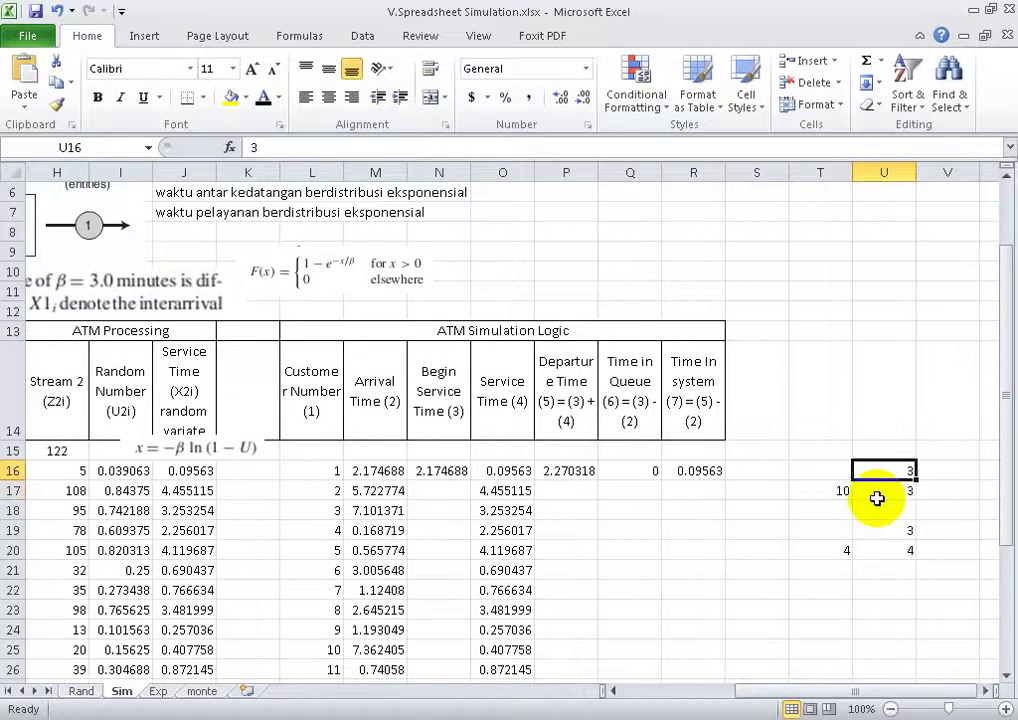
type("11")
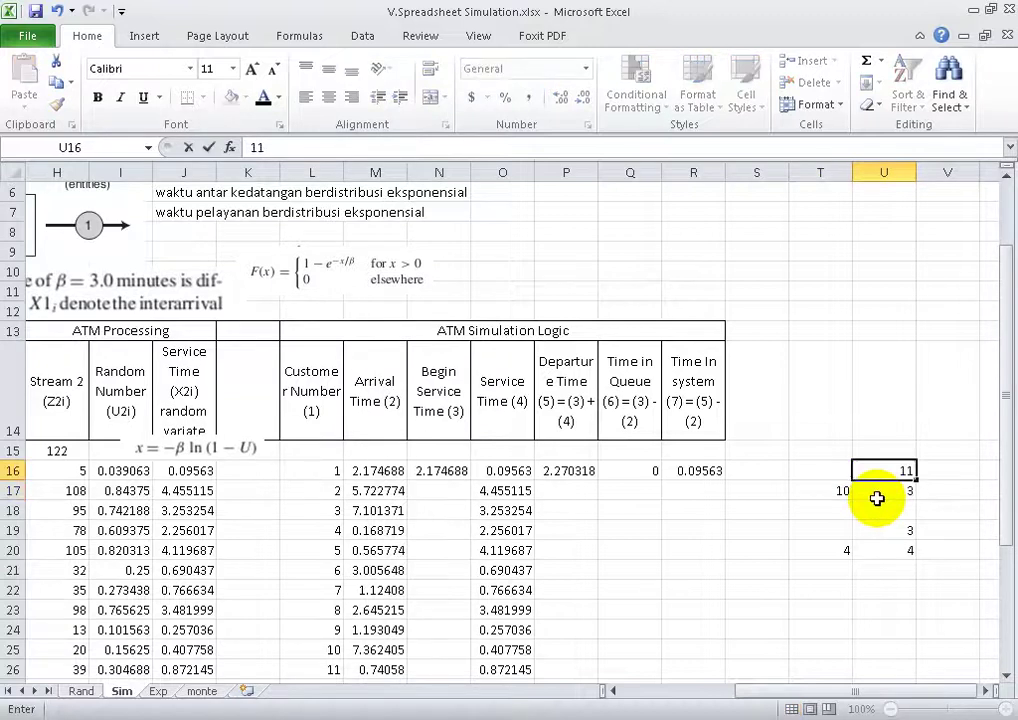
key("Return")
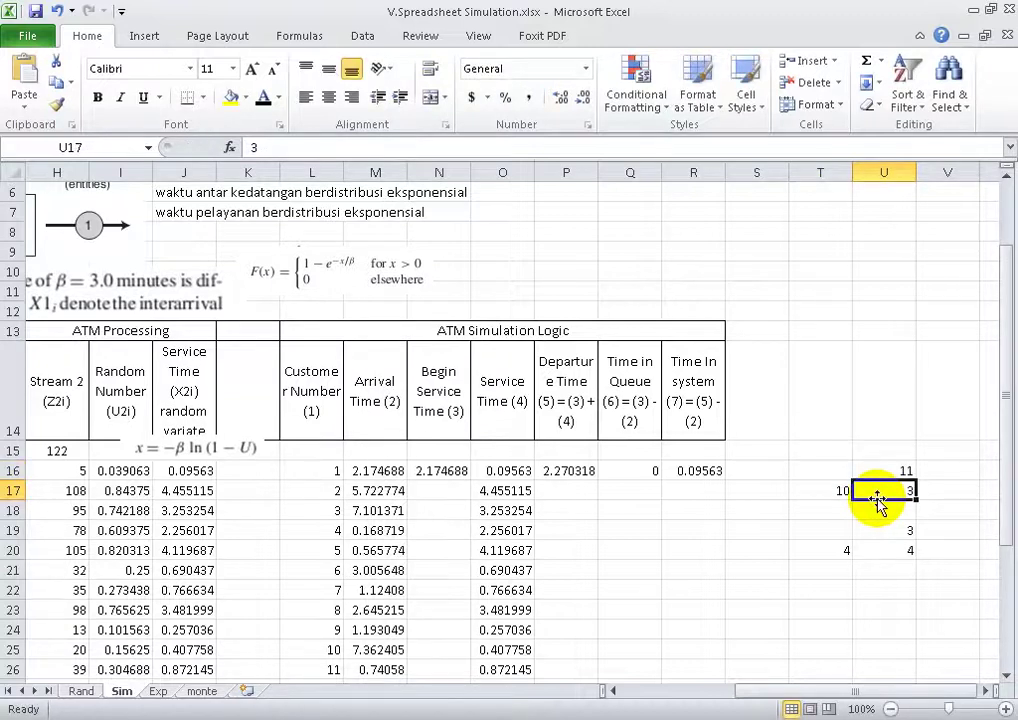
type("11")
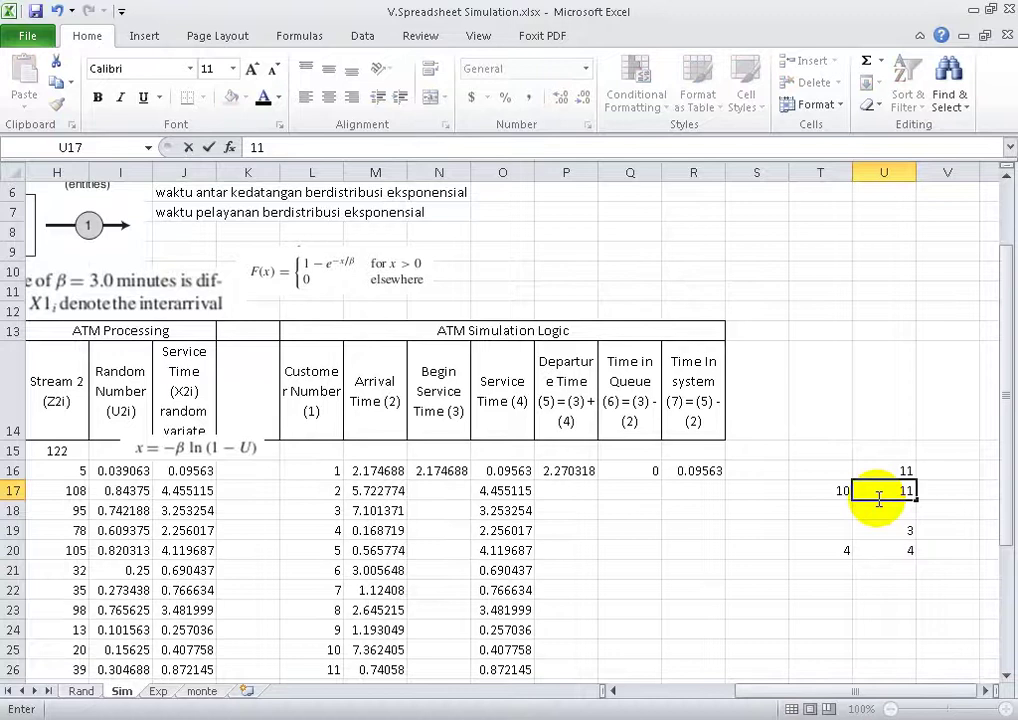
key("Return")
Revise T20 to 10, U19 to 9 and U20 to 10, then return to N17.
key("Down")
key("Down")
key("Left")
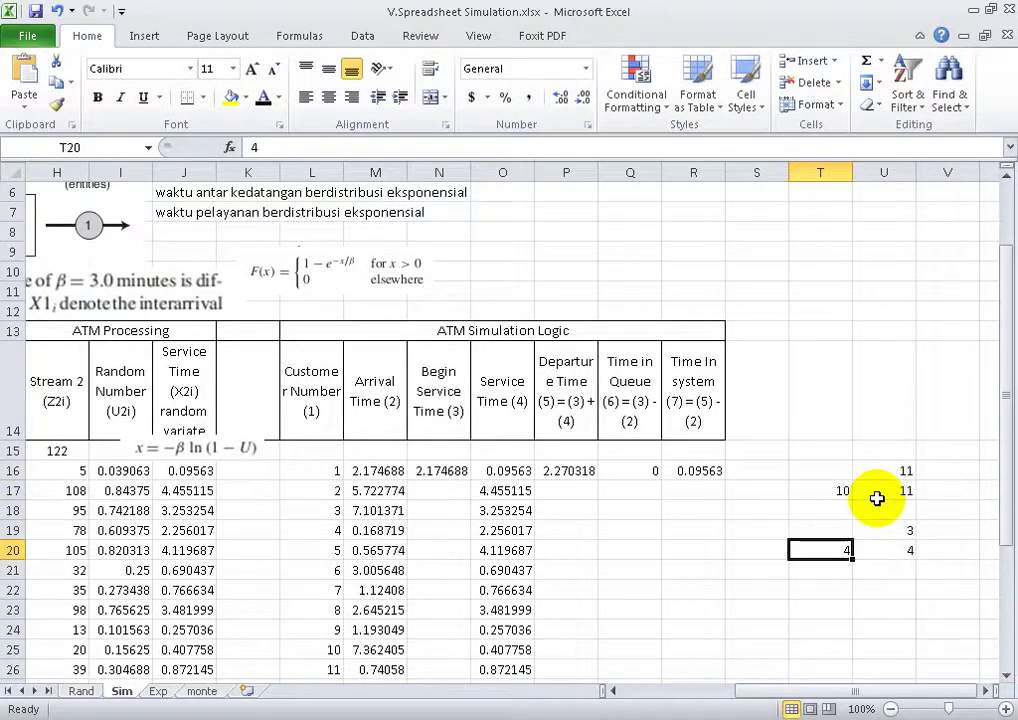
type("10")
key("Right")
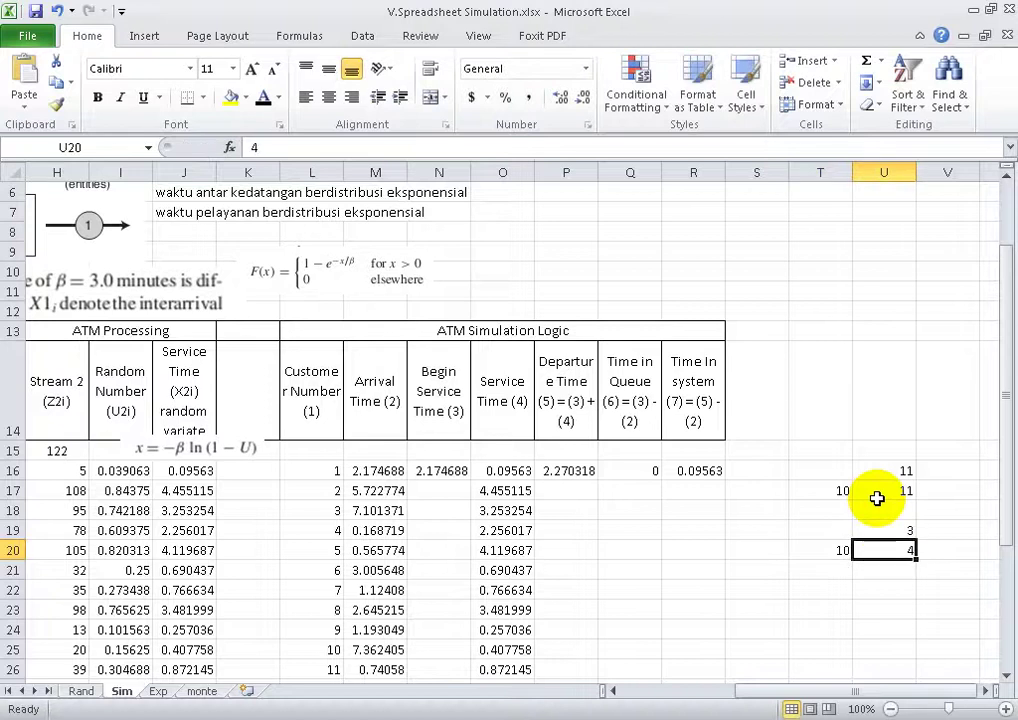
key("Up")
type("9")
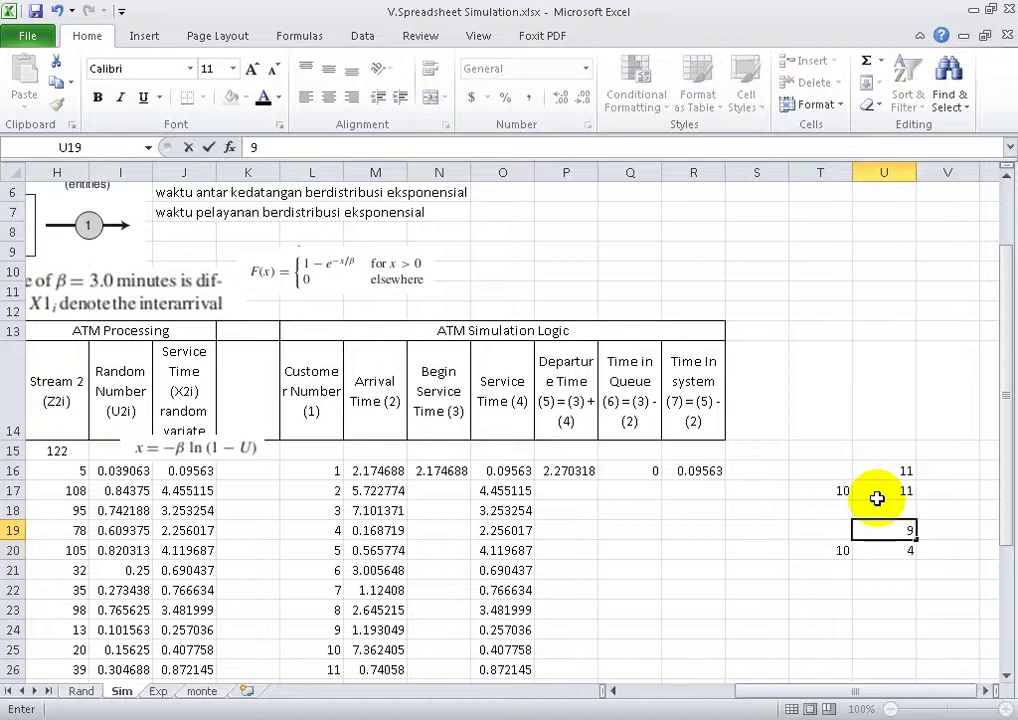
key("Return")
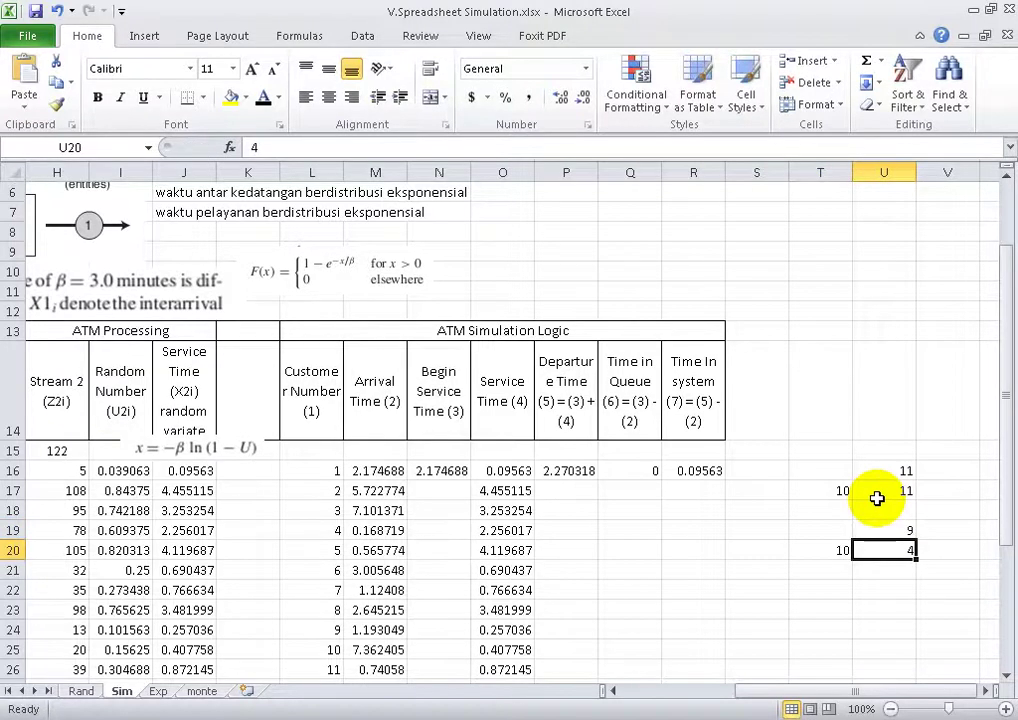
type("10")
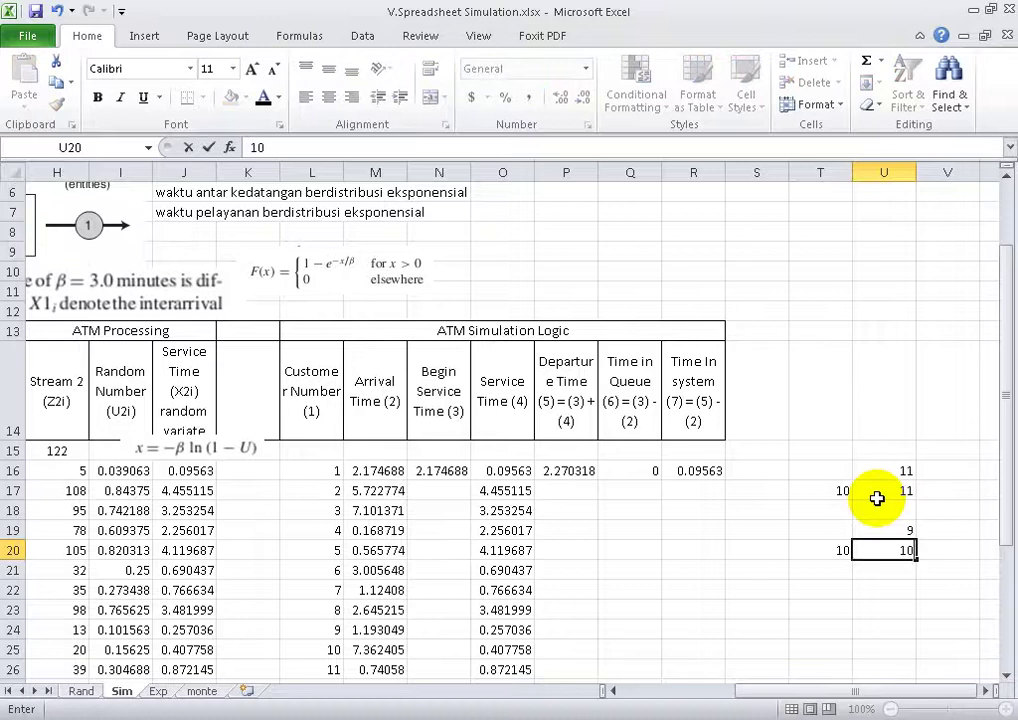
key("Left")
key("Left")
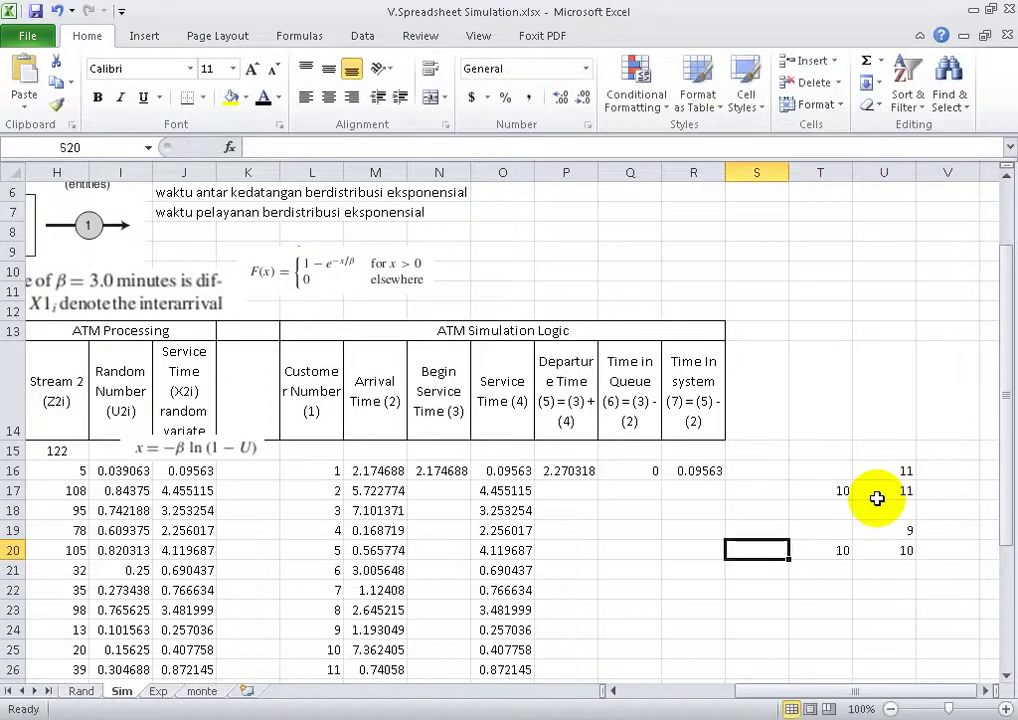
key("Left")
key("Left")
key("Left")
key("Up")
key("Up")
key("Up")
key("Left")
key("Left")
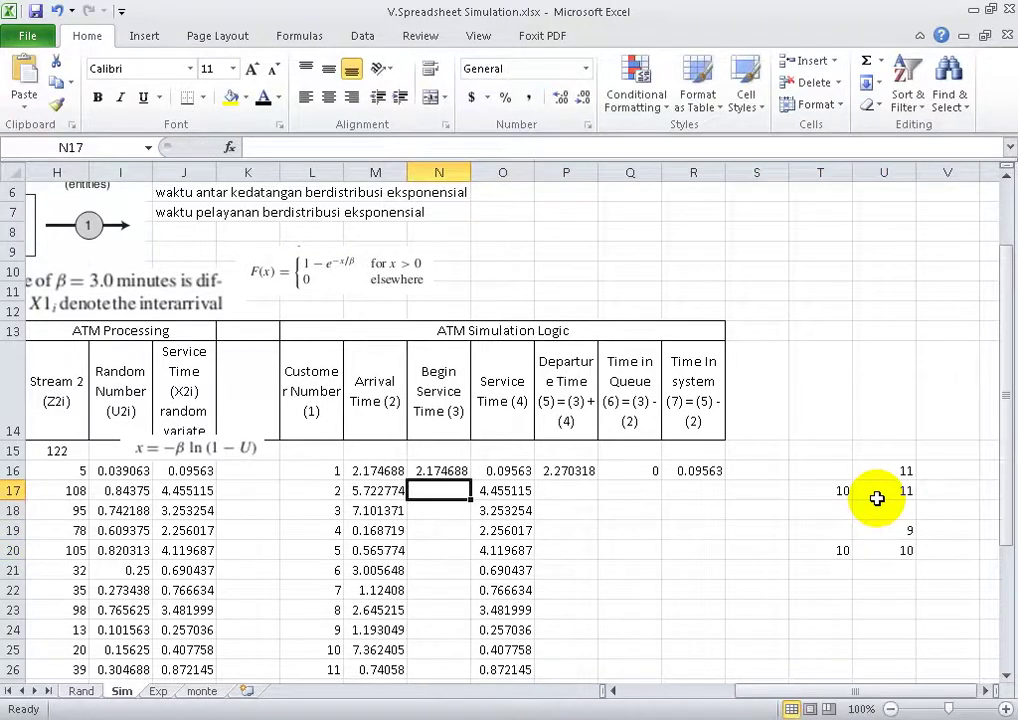
Enter =IF(M17>P16,M17,P16) in N17, giving customer 2 a begin service time of 5.722774.
key("Right")
key("Right")
key("Right")
key("Right")
key("Right")
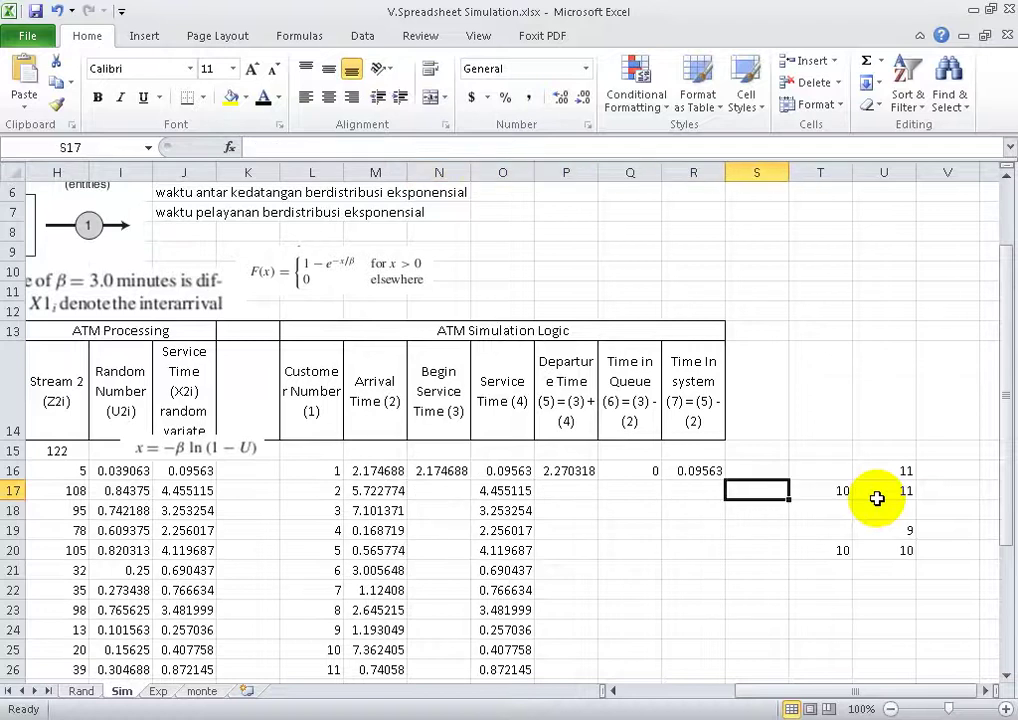
key("Left")
key("Left")
key("Left")
key("Left")
key("Left")
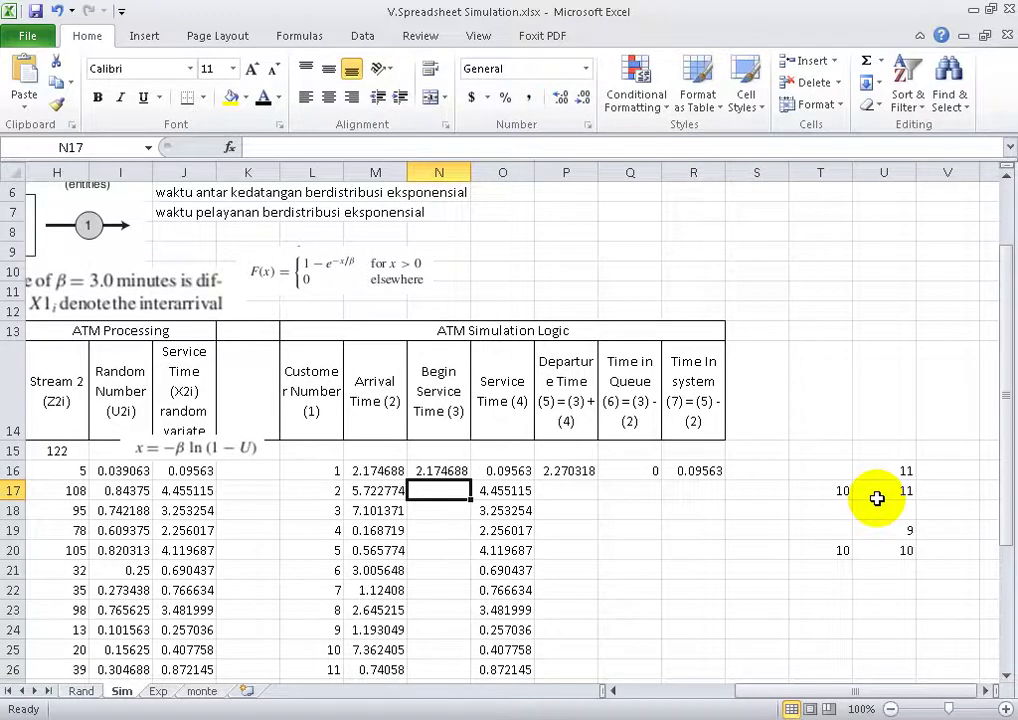
type("=if")
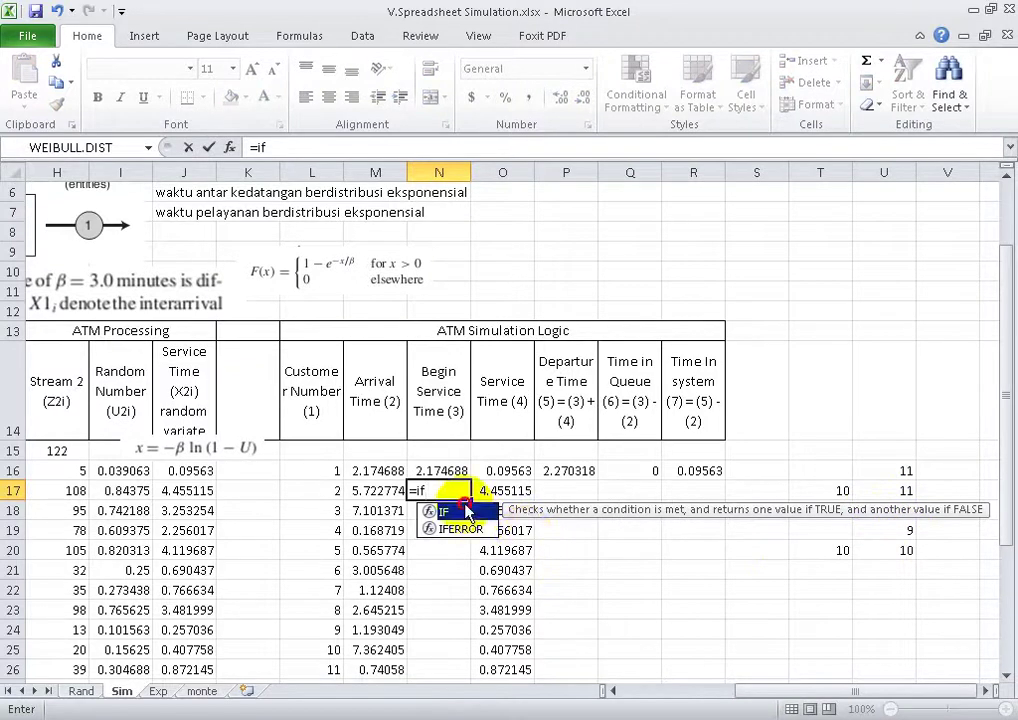
double_click(455, 512)
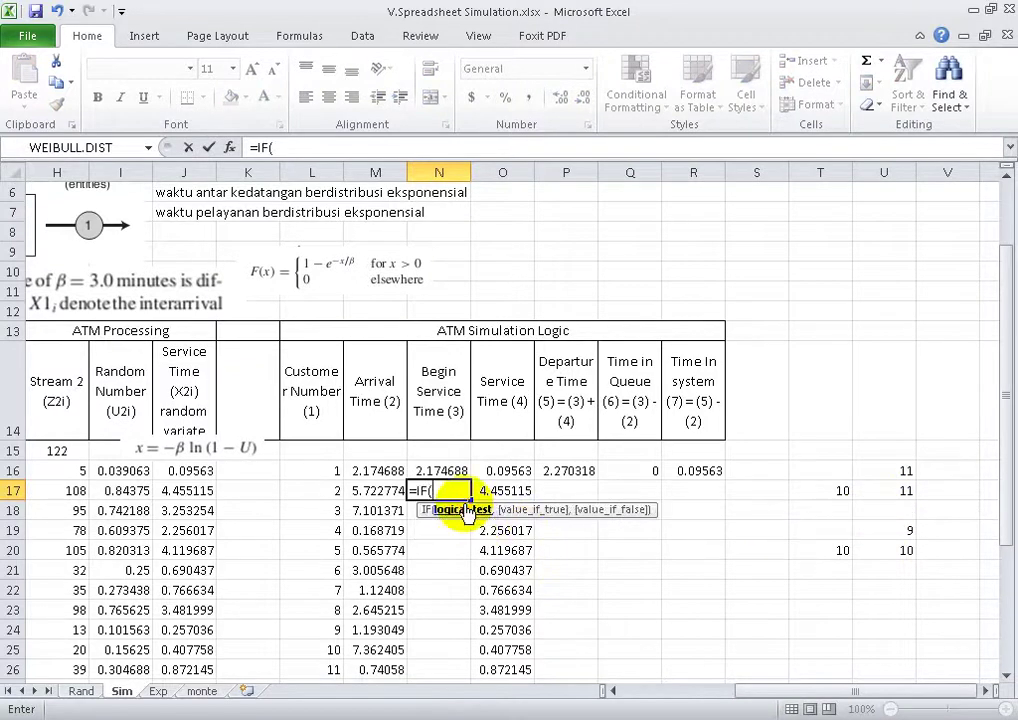
left_click(374, 490)
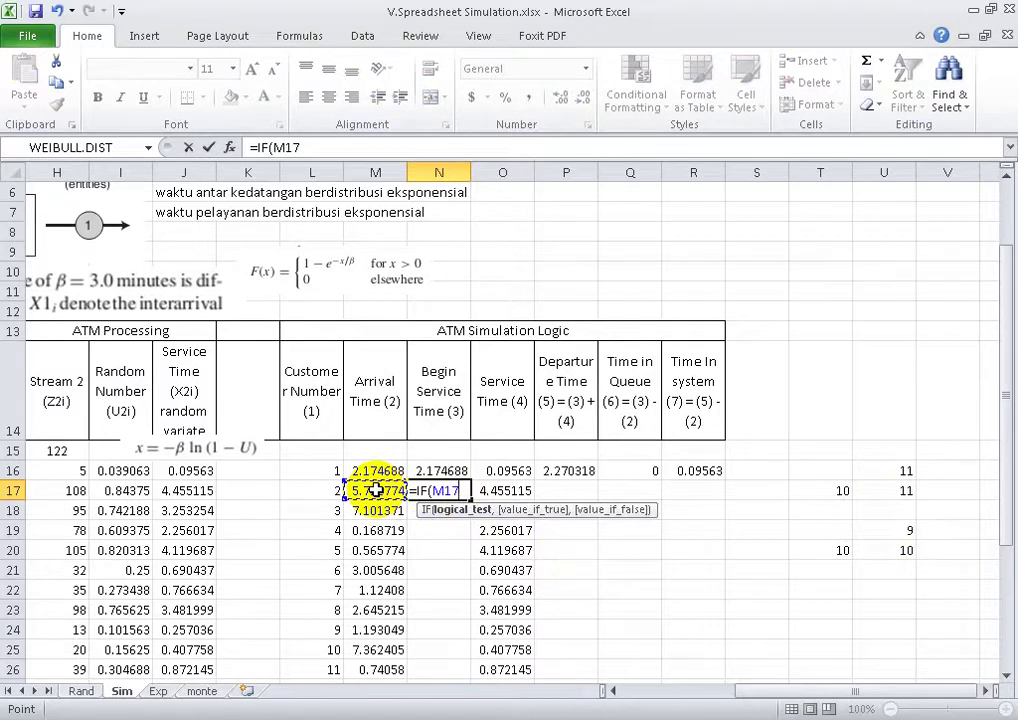
type(">")
left_click(583, 470)
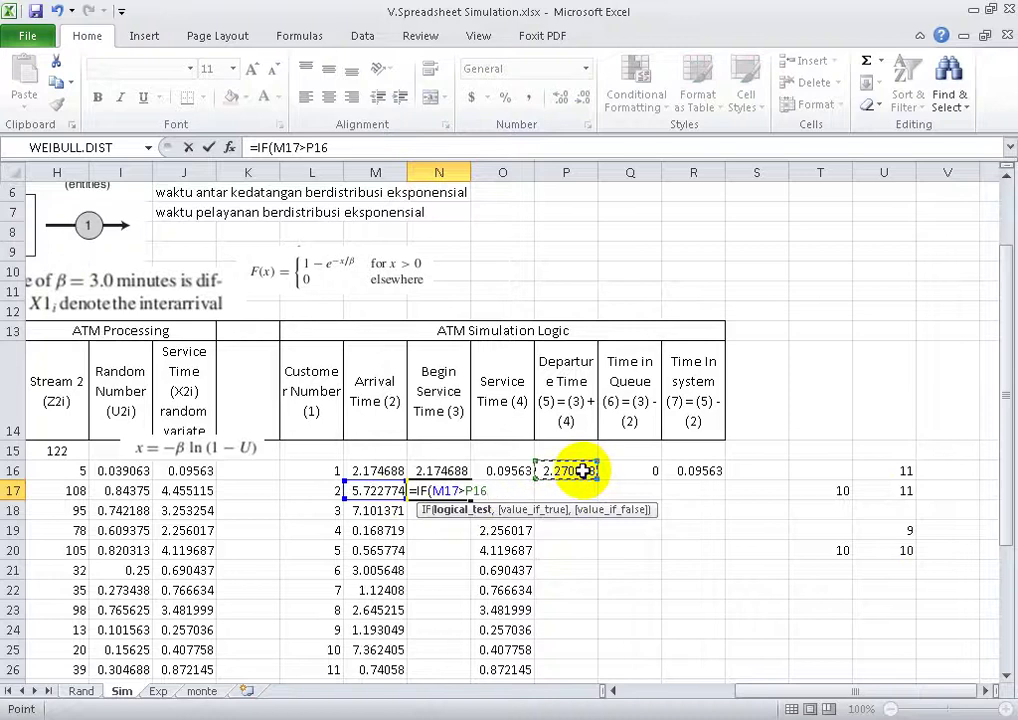
type(",")
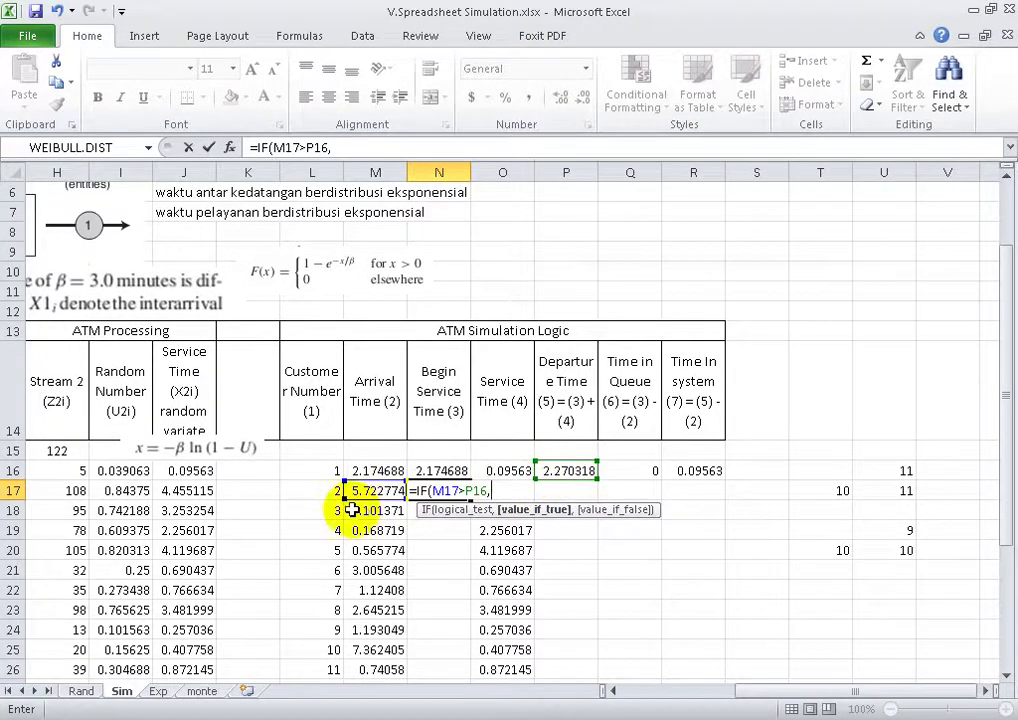
left_click(378, 491)
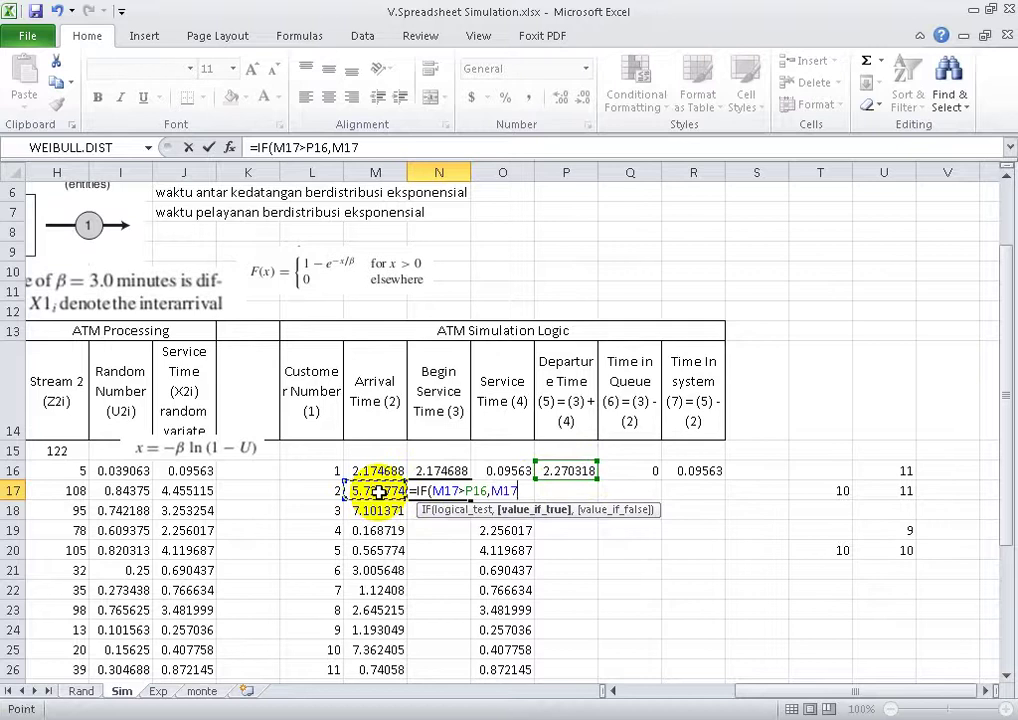
type(",")
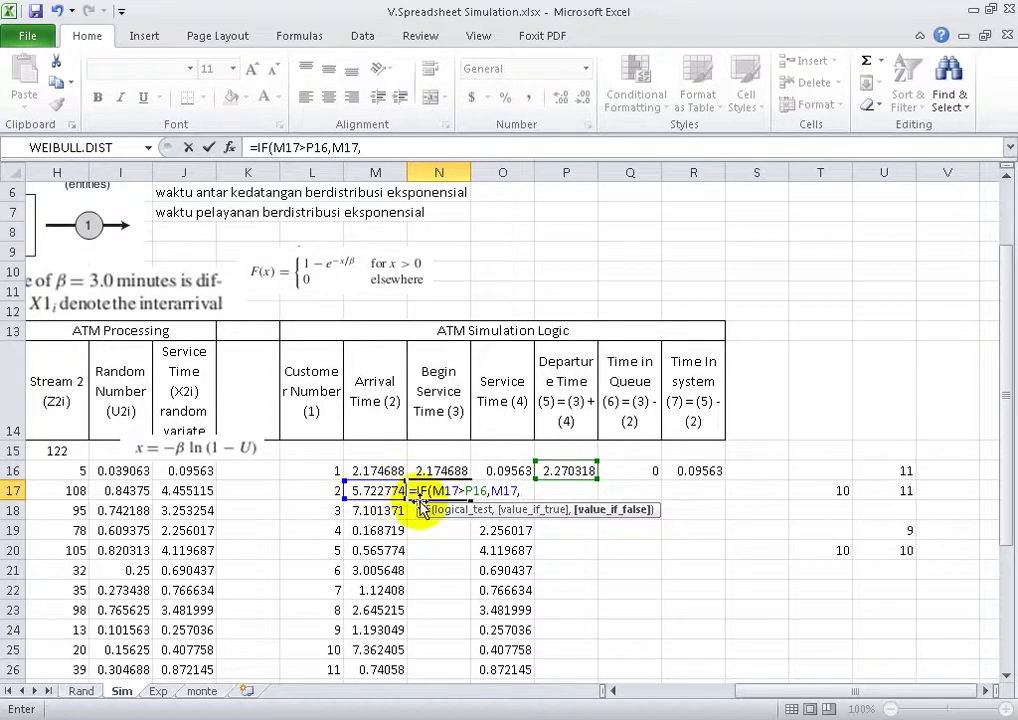
left_click(563, 470)
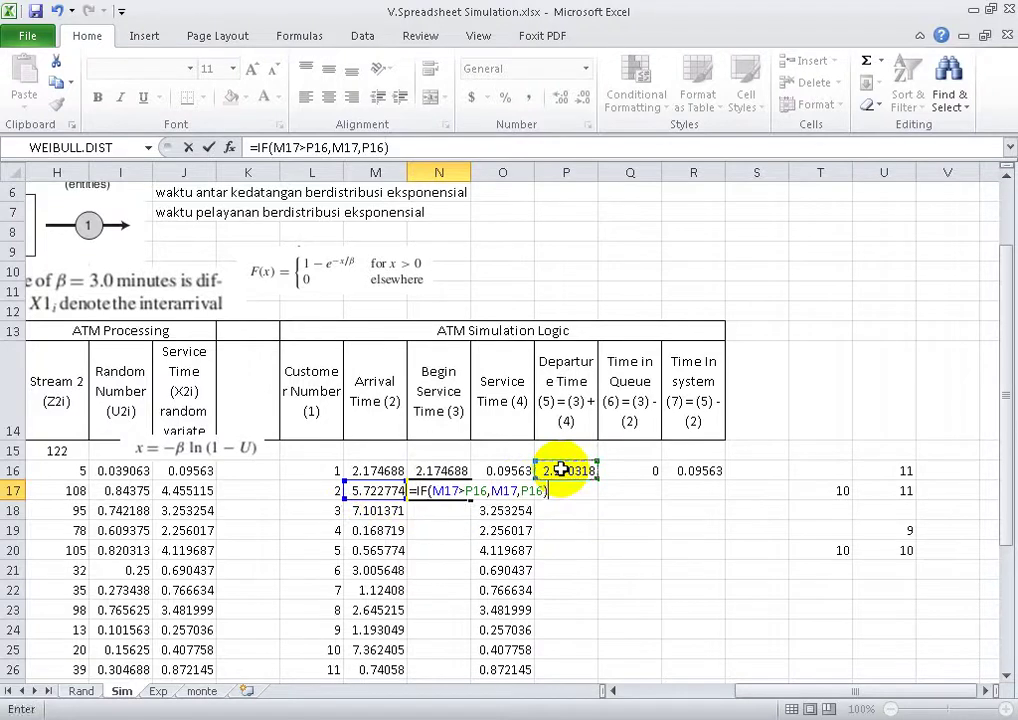
key("Return")
left_click(467, 492)
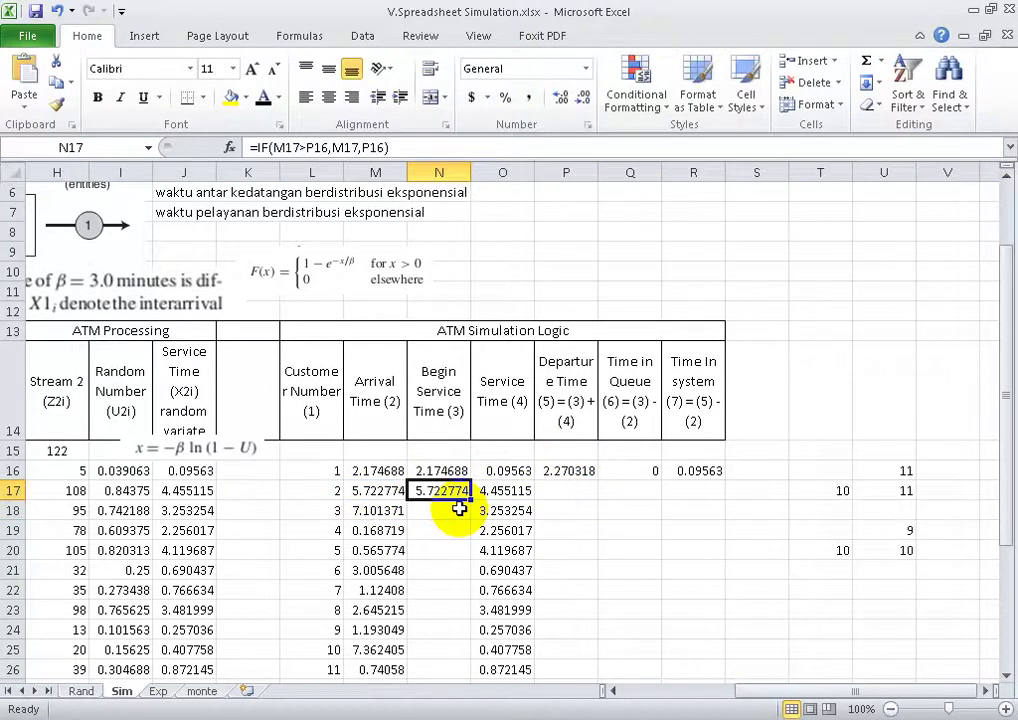
Check the customer number, arrival, begin service and departure formulas in rows 16–17.
left_click(390, 497)
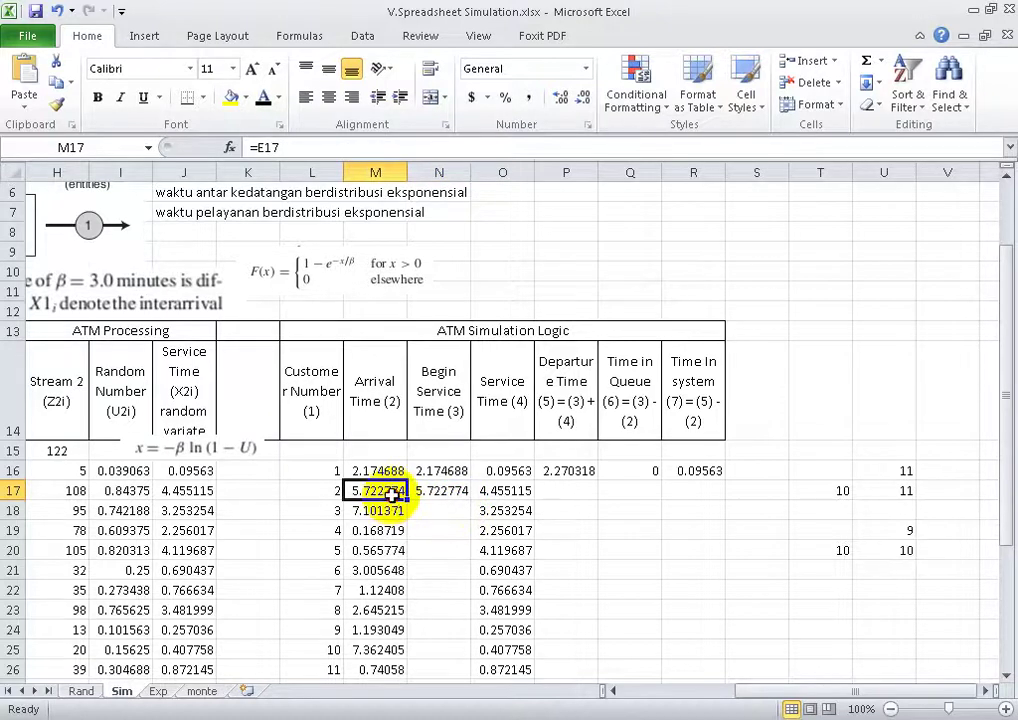
left_click(435, 491)
left_click(390, 492)
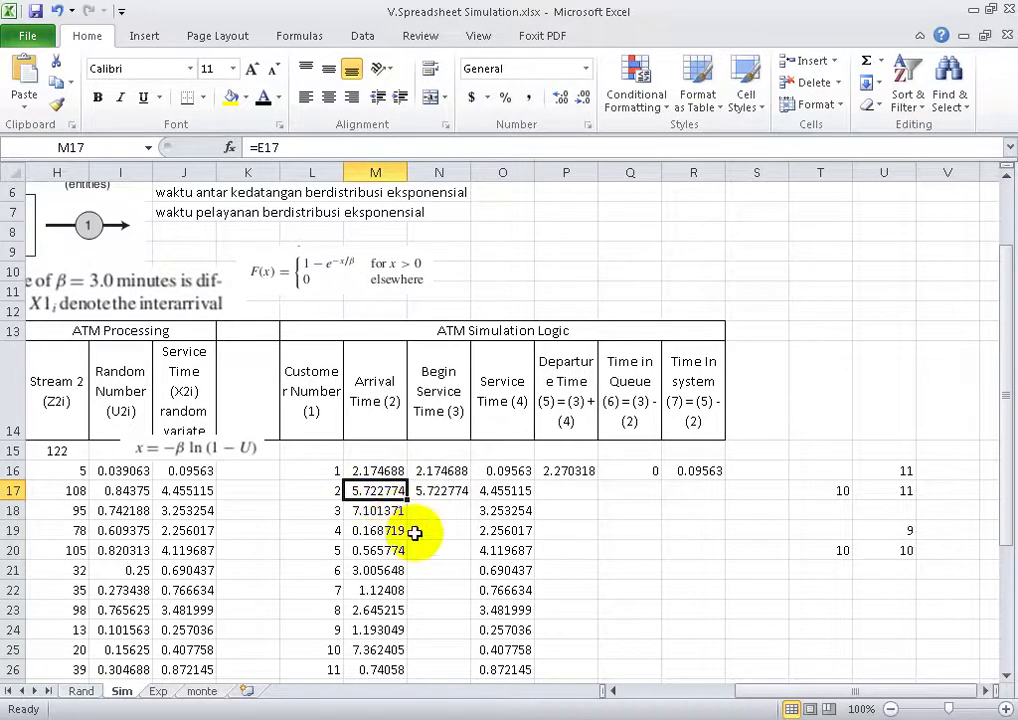
left_click(328, 490)
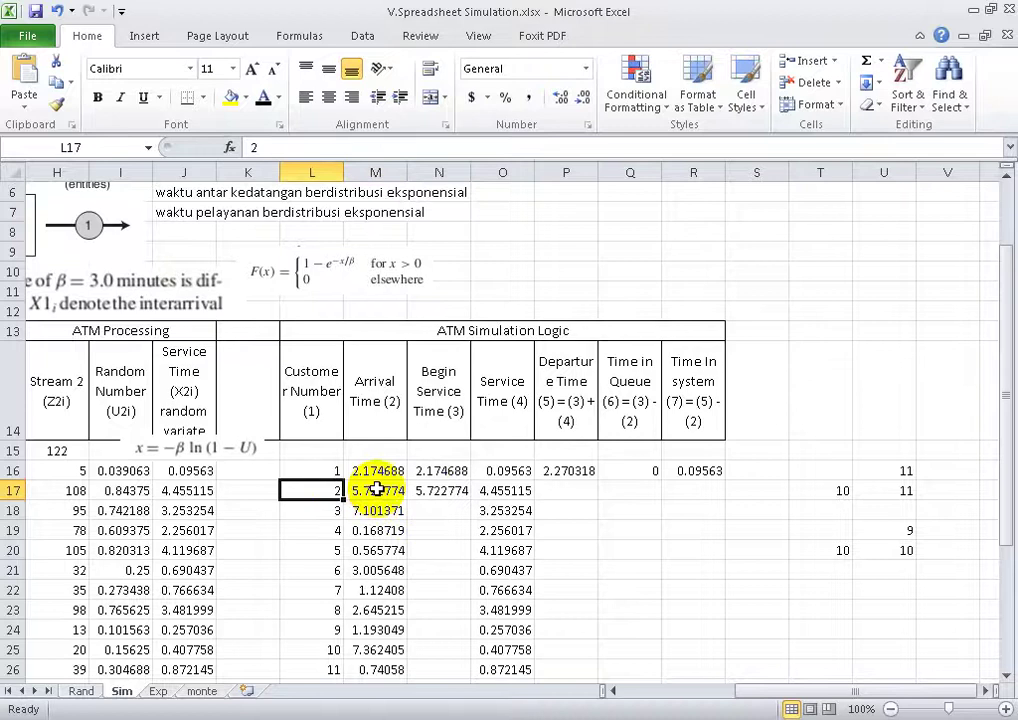
left_click(373, 490)
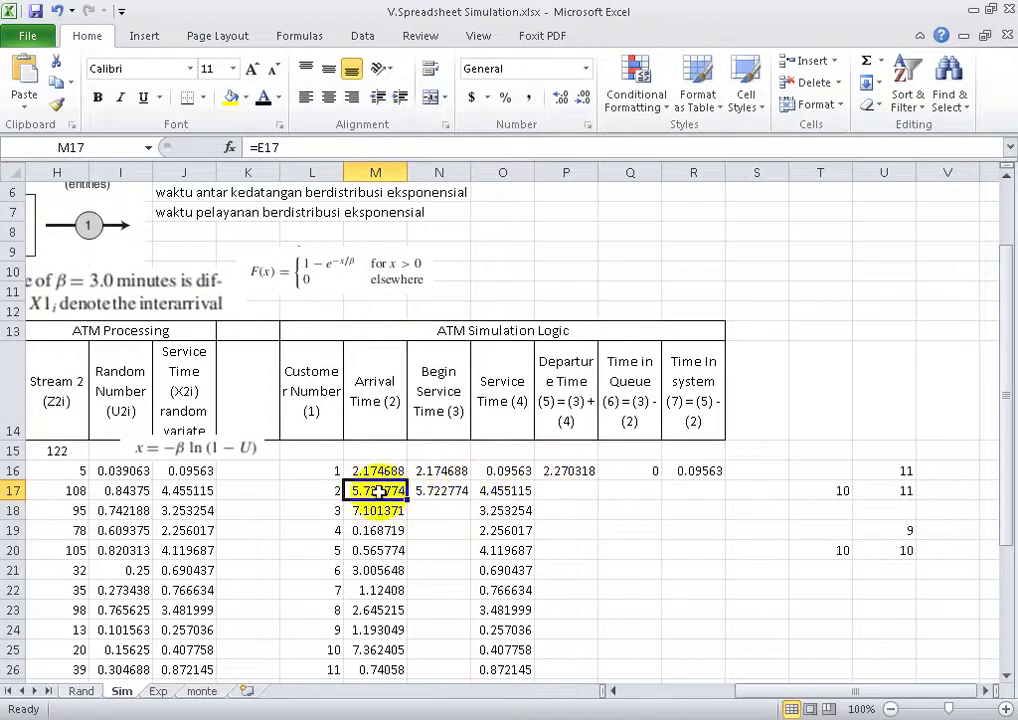
left_click(590, 474)
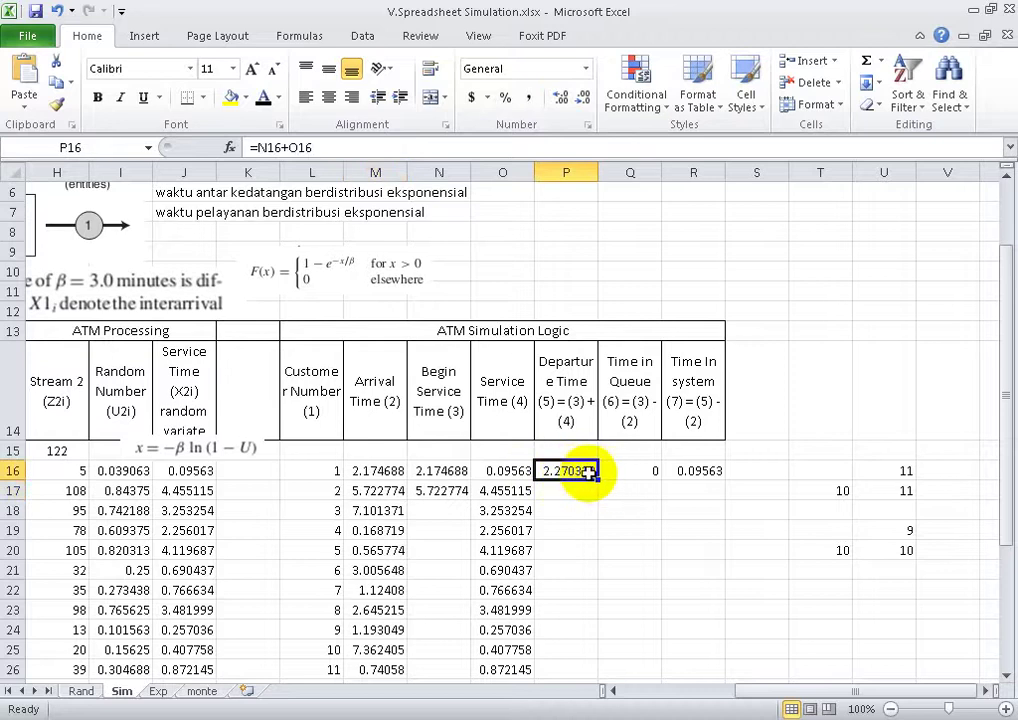
Copy P16:R16 down to row 17: departure 10.17789, queue 0, system 4.455115.
mouse_move(588, 475)
left_mouse_down()
mouse_move(731, 483)
mouse_move(725, 496)
left_mouse_up()
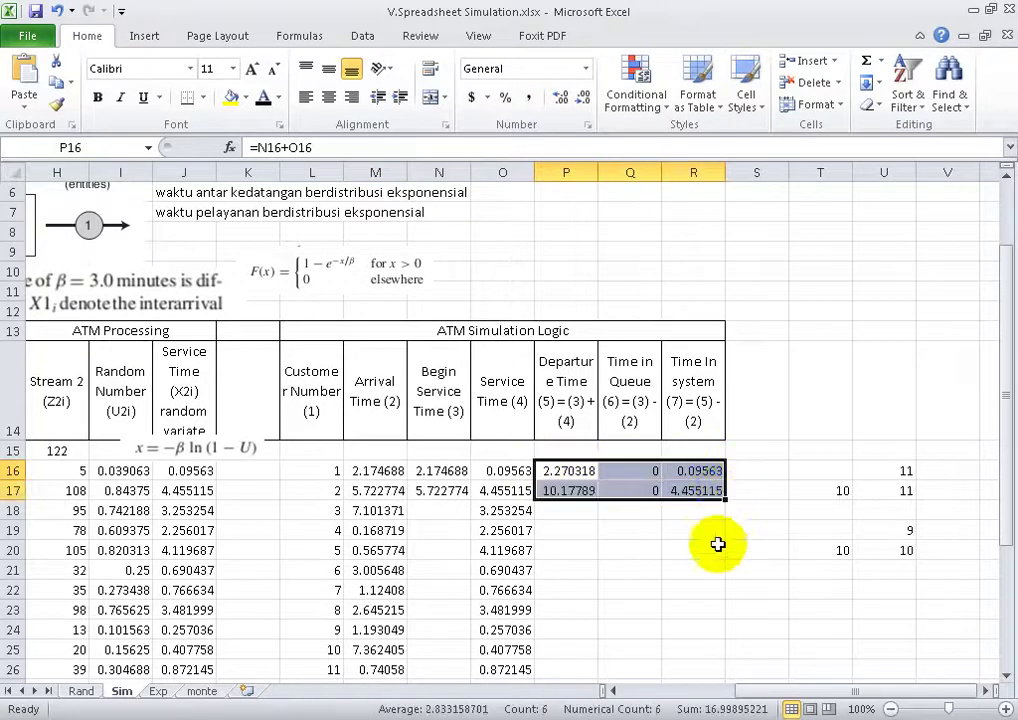
left_click(712, 549)
left_click(458, 490)
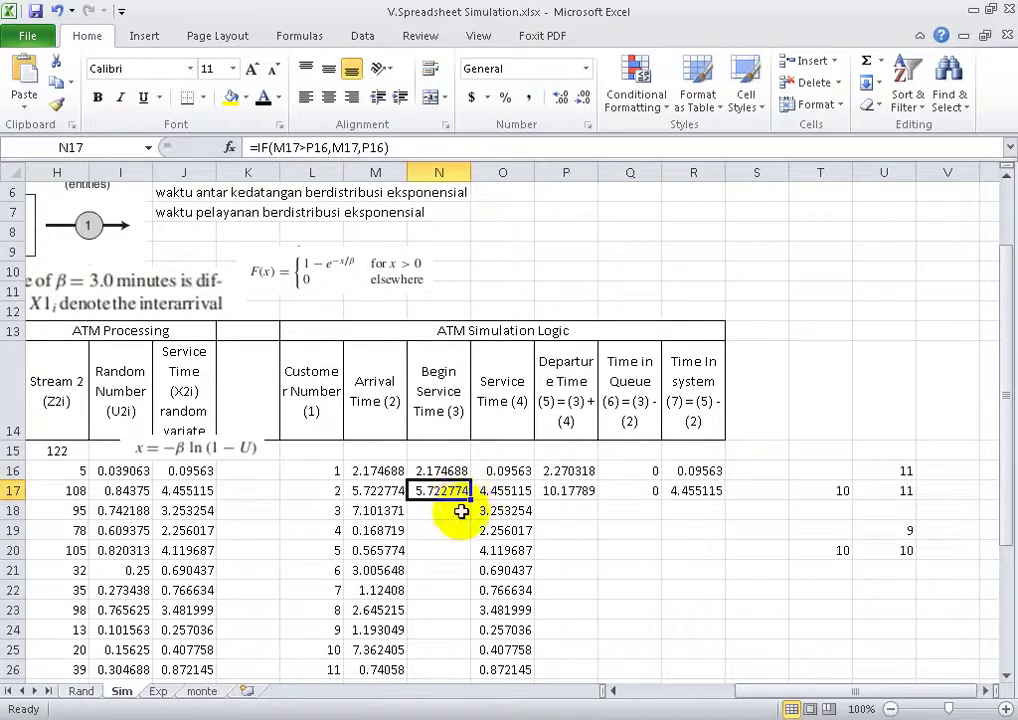
left_click(444, 514)
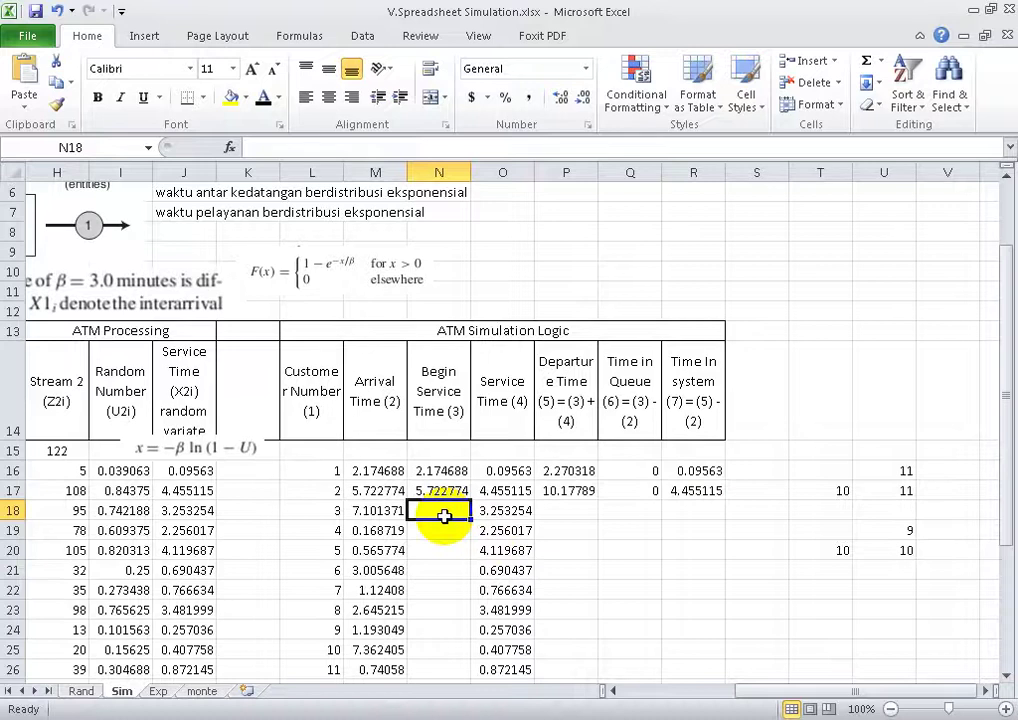
left_click(328, 512)
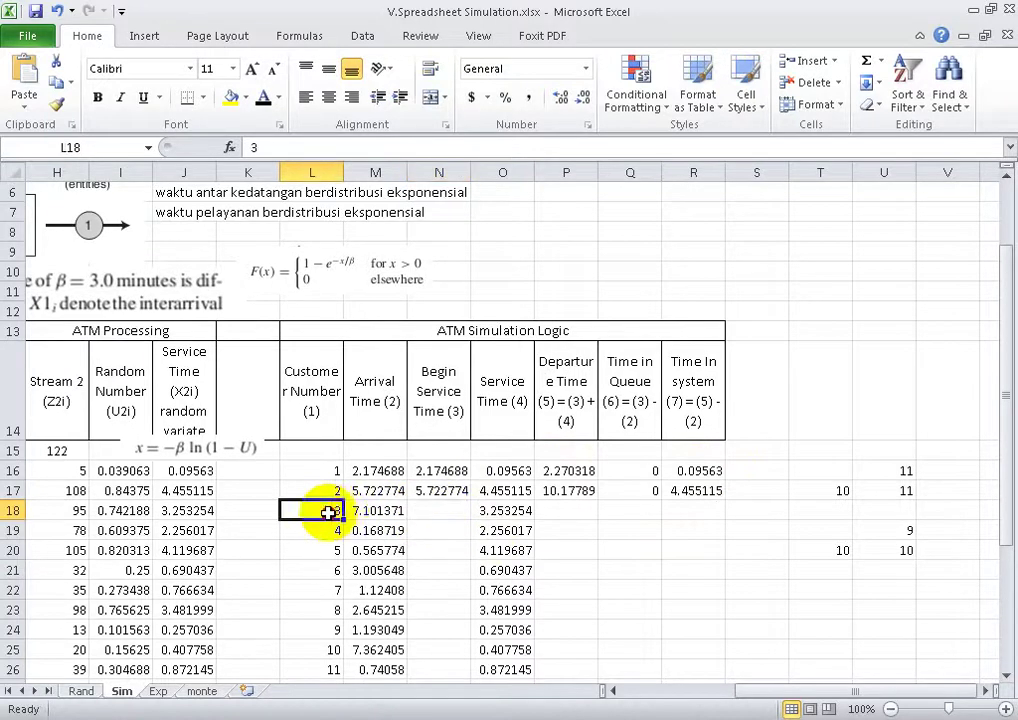
left_click(454, 510)
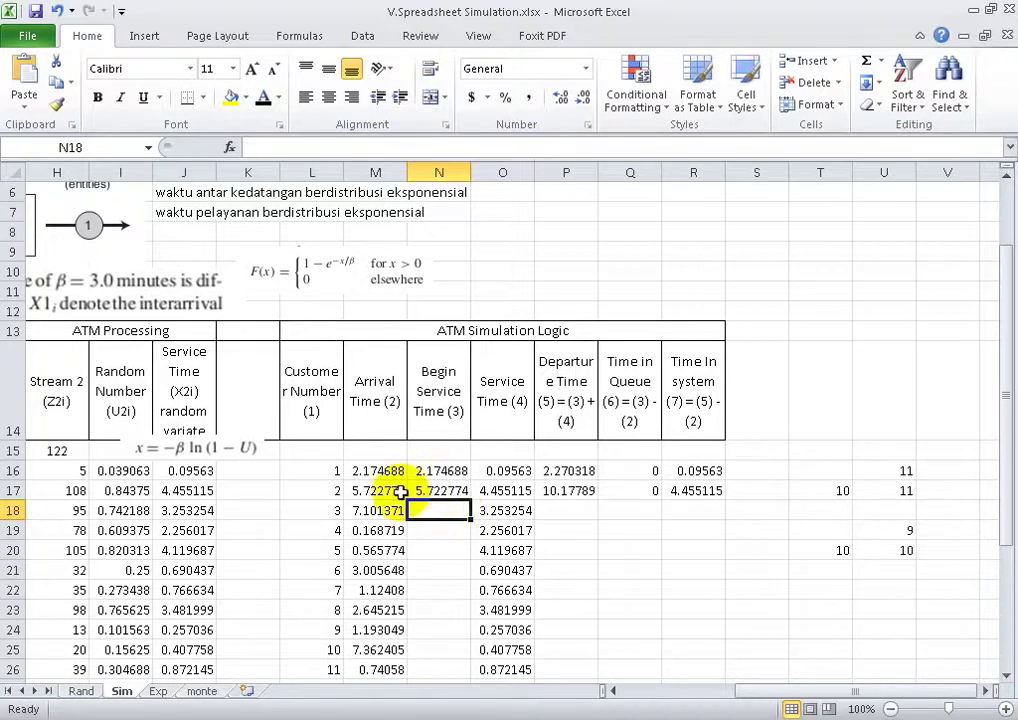
Fill the begin service formula from N17 down to N18, giving 10.17789.
left_click(569, 489)
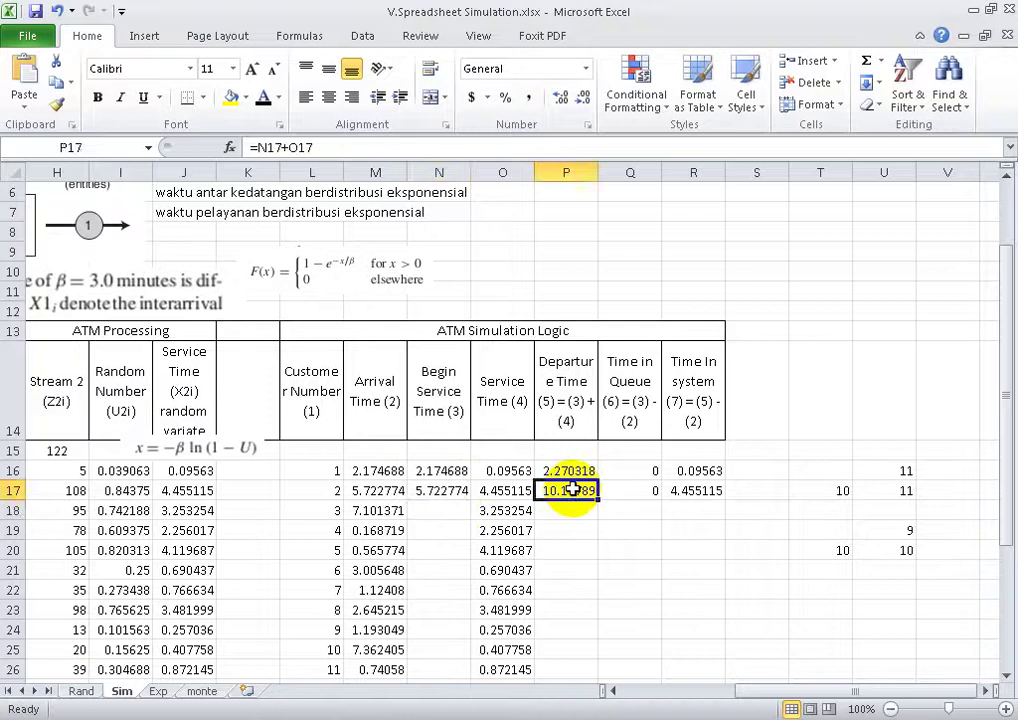
left_click(460, 512)
left_click(448, 410)
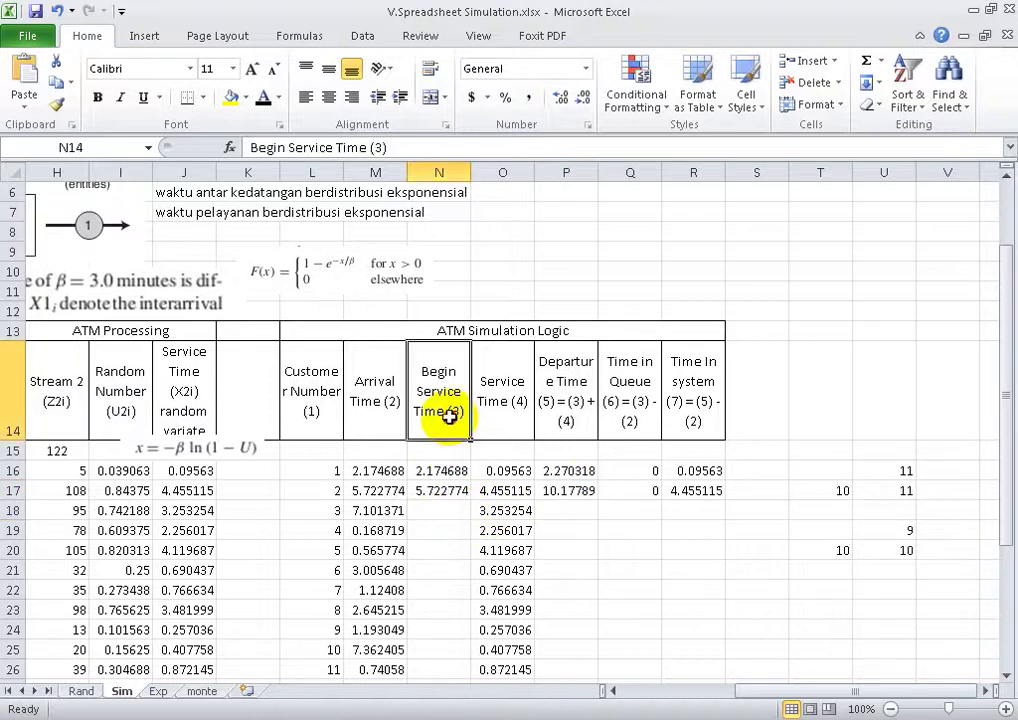
left_click(455, 508)
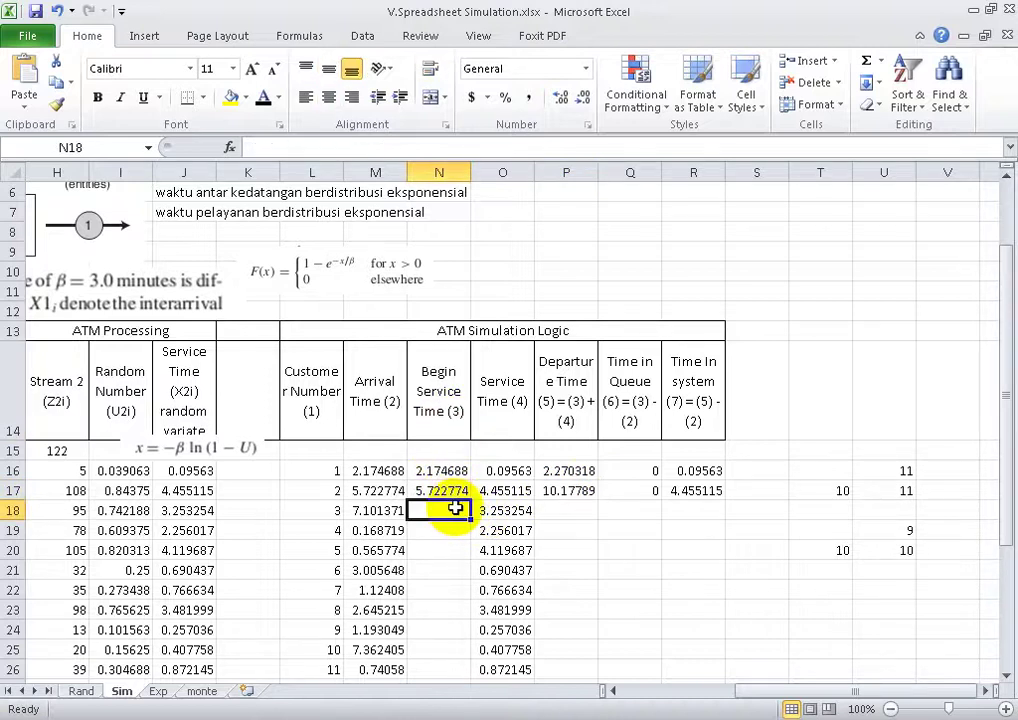
left_click(462, 493)
left_click_drag(470, 500, 470, 514)
left_click(442, 570)
left_click(458, 510)
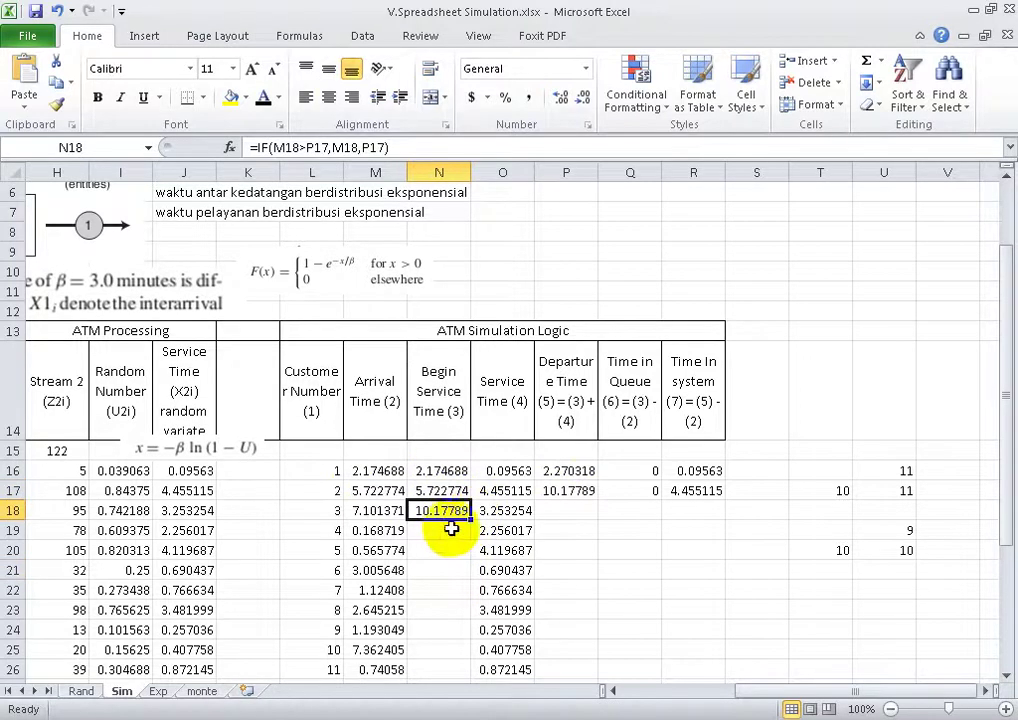
Copy P17:R17 down to row 18: departure 13.43114, queue 3.076518, system 6.329773.
mouse_move(566, 490)
left_mouse_down()
mouse_move(727, 500)
mouse_move(722, 512)
left_mouse_up()
left_click(670, 572)
left_click(439, 530)
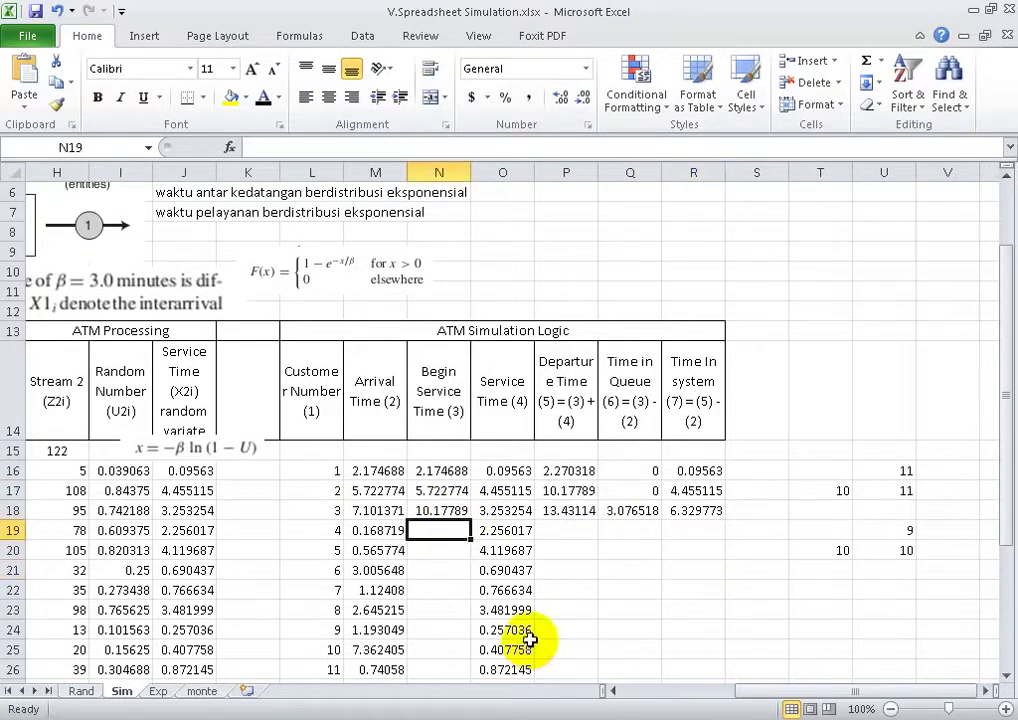
left_click(428, 507)
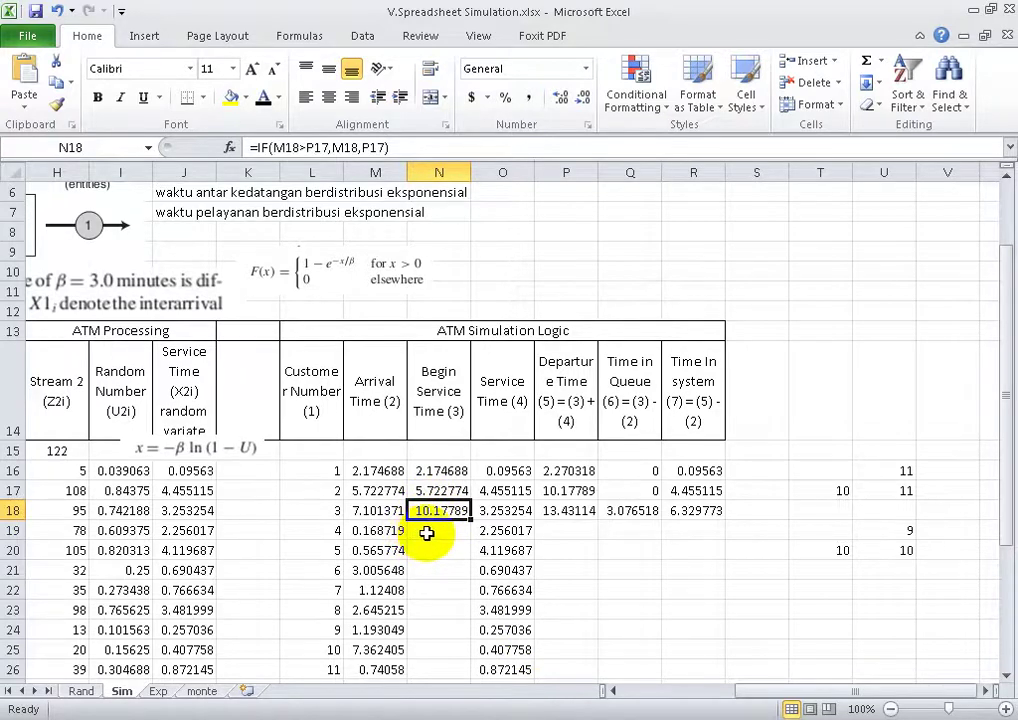
scroll(427, 533, "down", 1)
scroll(427, 533, "up", 1)
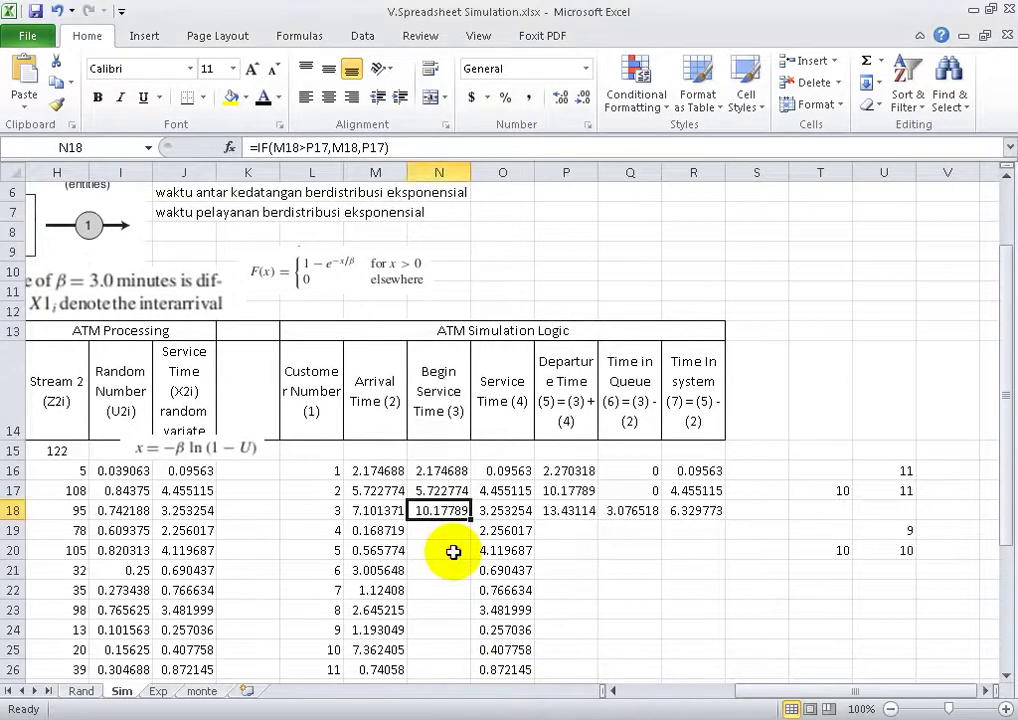
left_click(365, 448)
Compare the arrival time formulas in M16 and M17, ending on M17.
left_click(383, 471)
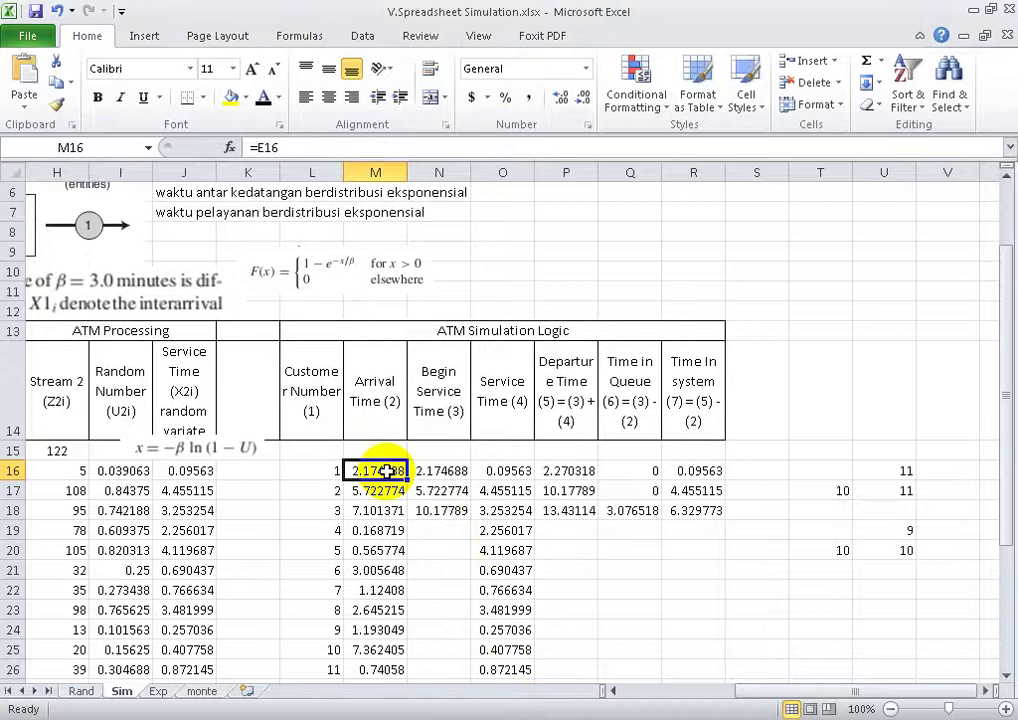
left_click(389, 486)
left_click(390, 475)
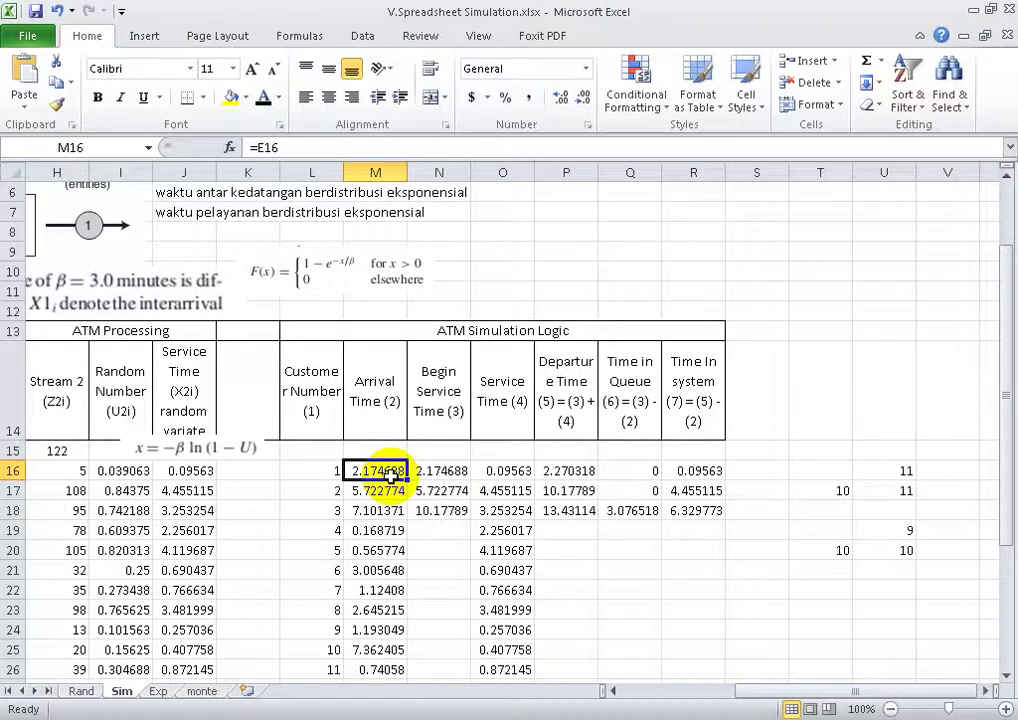
left_click(331, 491)
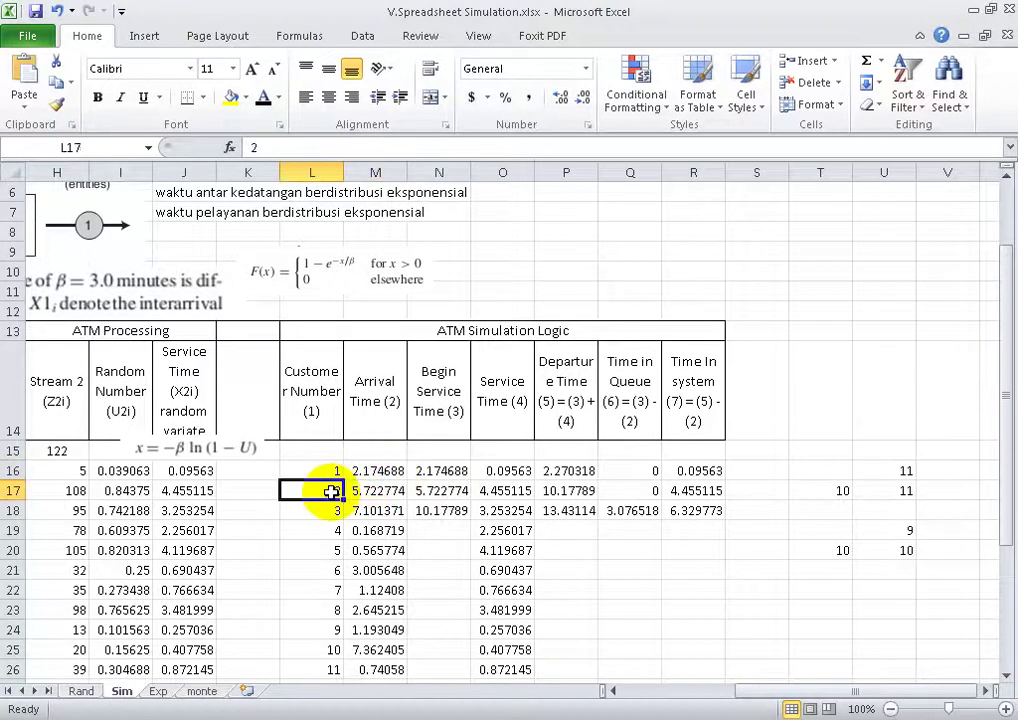
left_click(372, 491)
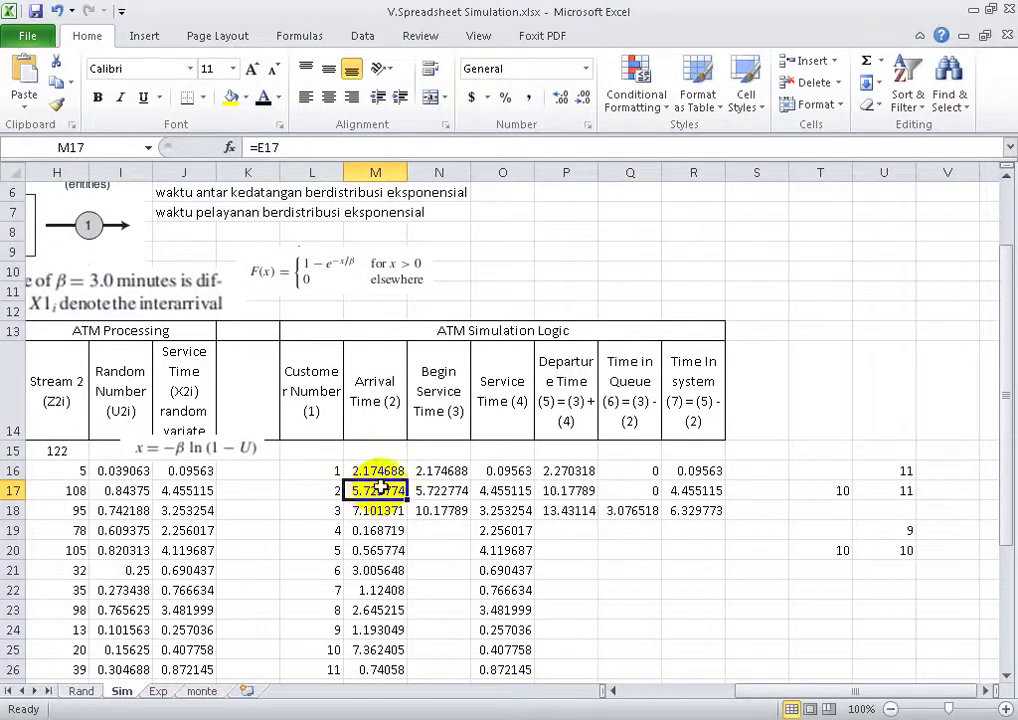
left_click(390, 472)
left_click(385, 494)
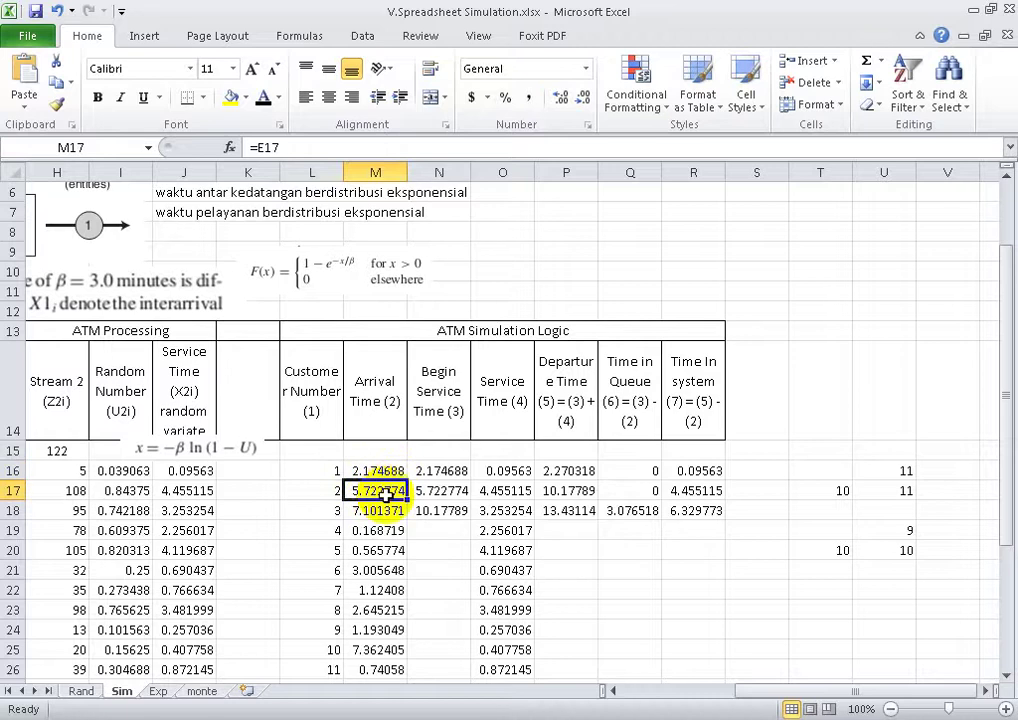
Change M17 to =E17+M16 and fill it down the whole Arrival Time column.
left_click(325, 151)
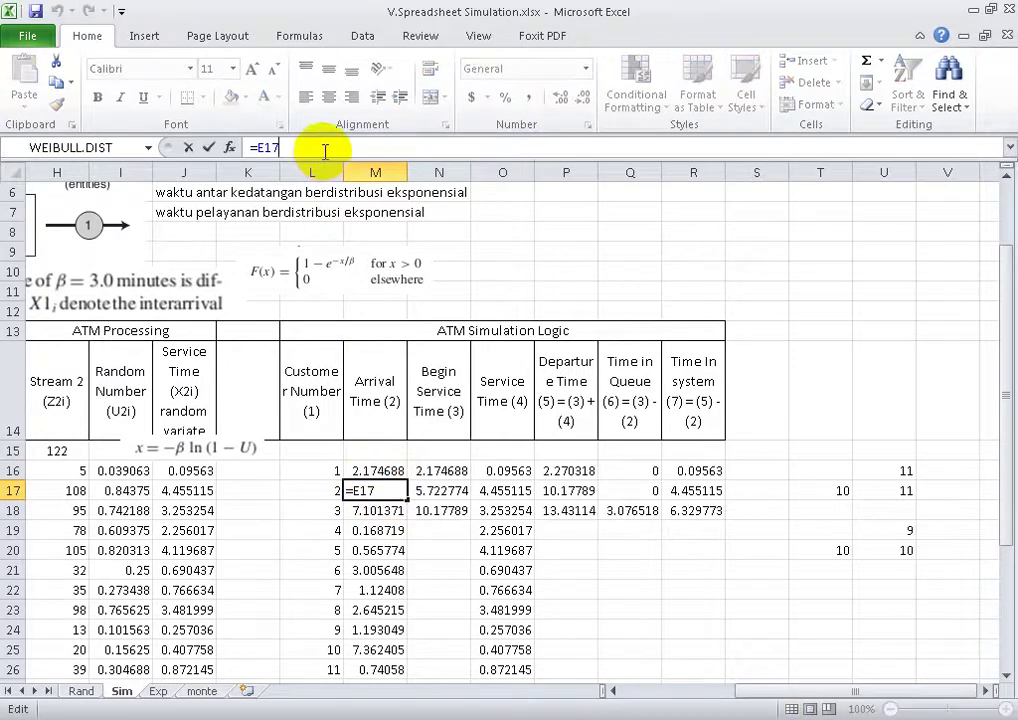
type("+")
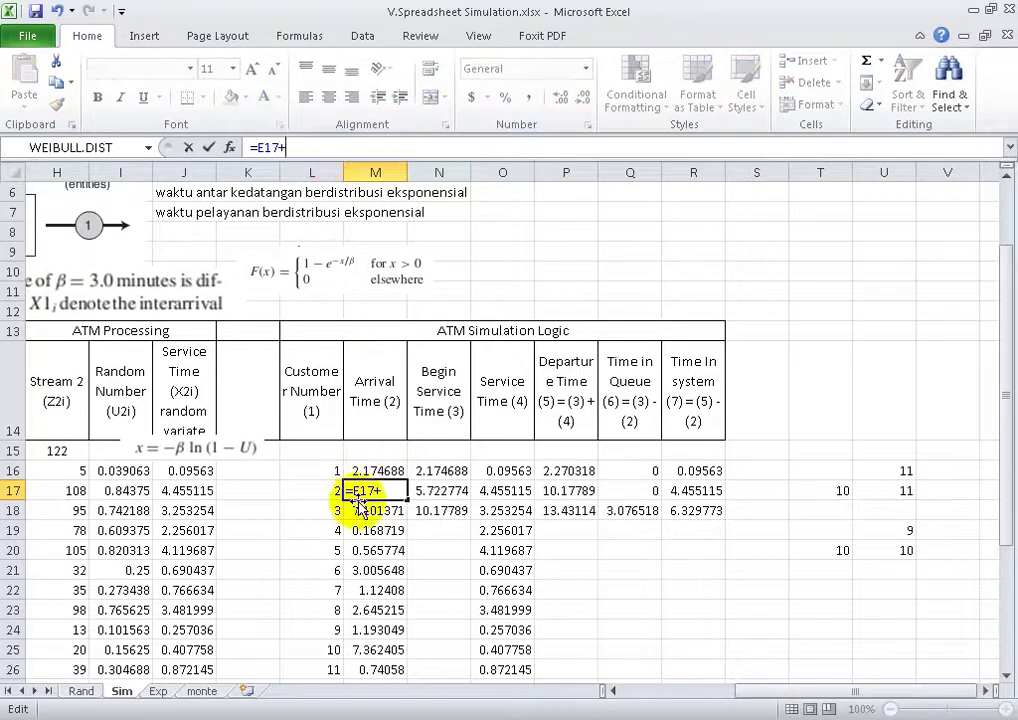
left_click(385, 470)
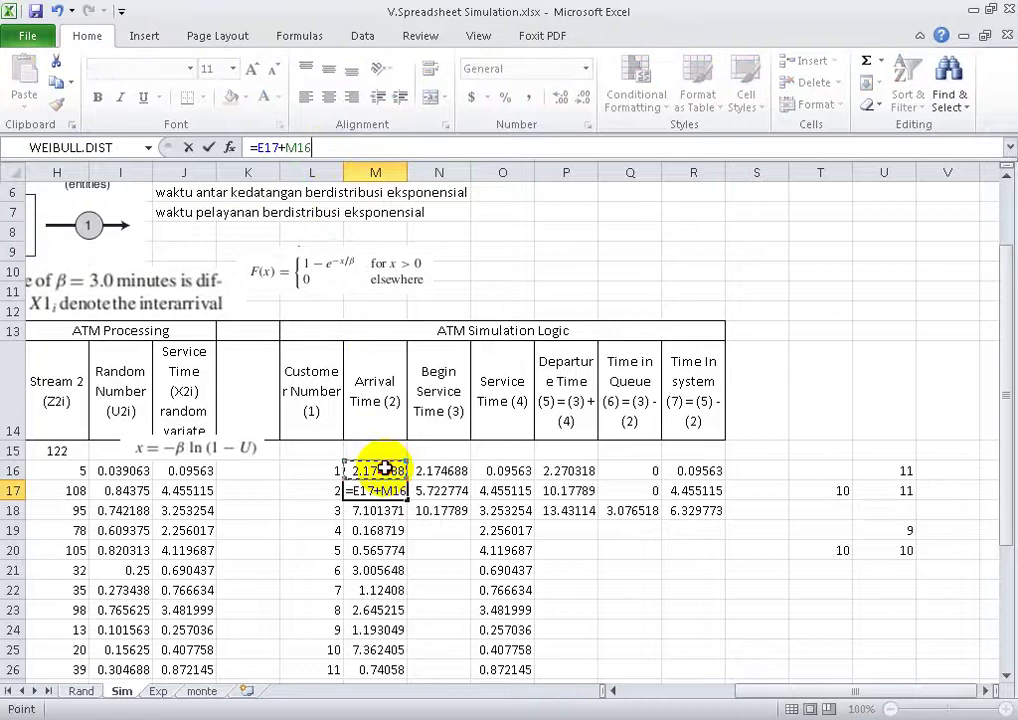
key("Return")
left_click(395, 490)
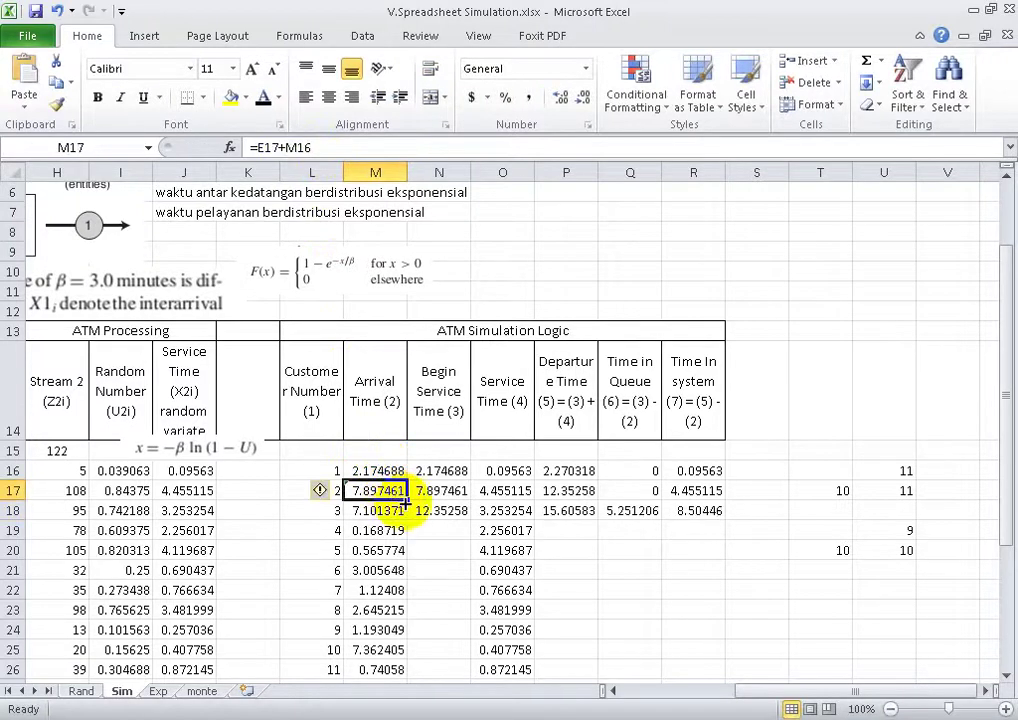
double_click(406, 500)
left_click(416, 529)
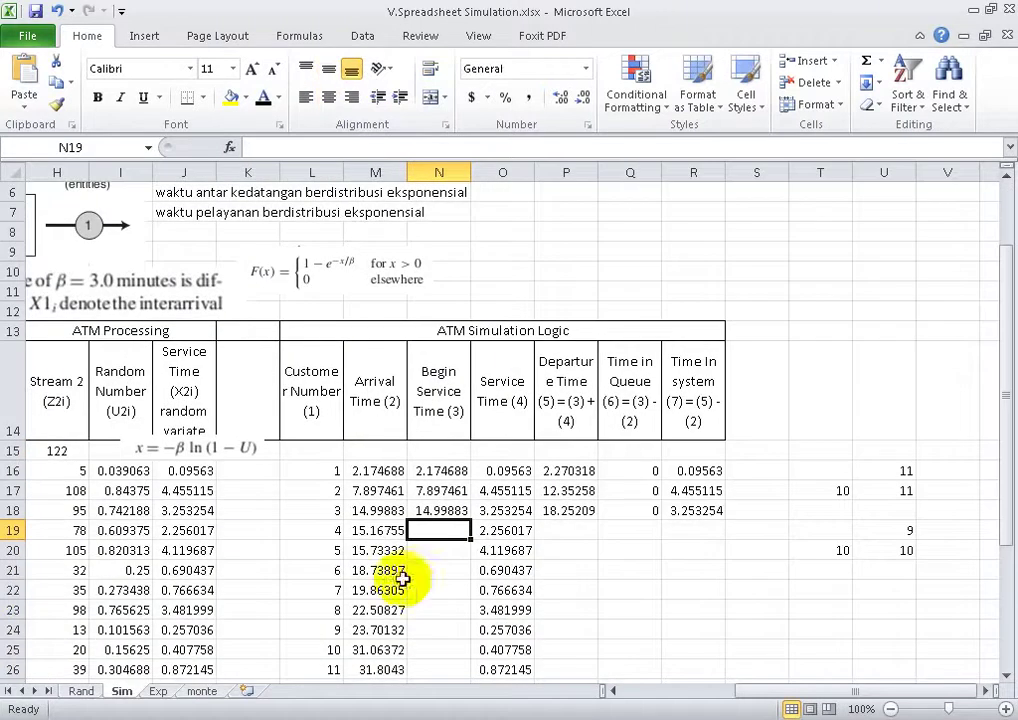
left_click(393, 530)
left_click(430, 520)
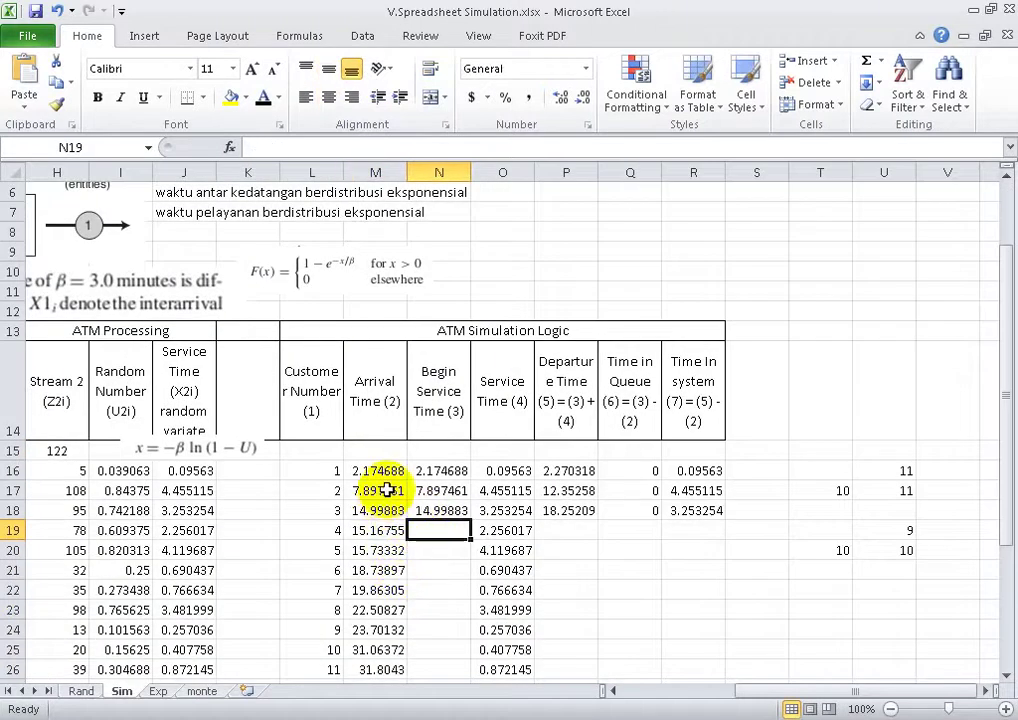
mouse_move(806, 690)
left_mouse_down()
mouse_move(723, 690)
mouse_move(764, 688)
mouse_move(750, 690)
left_mouse_up()
left_click(757, 530)
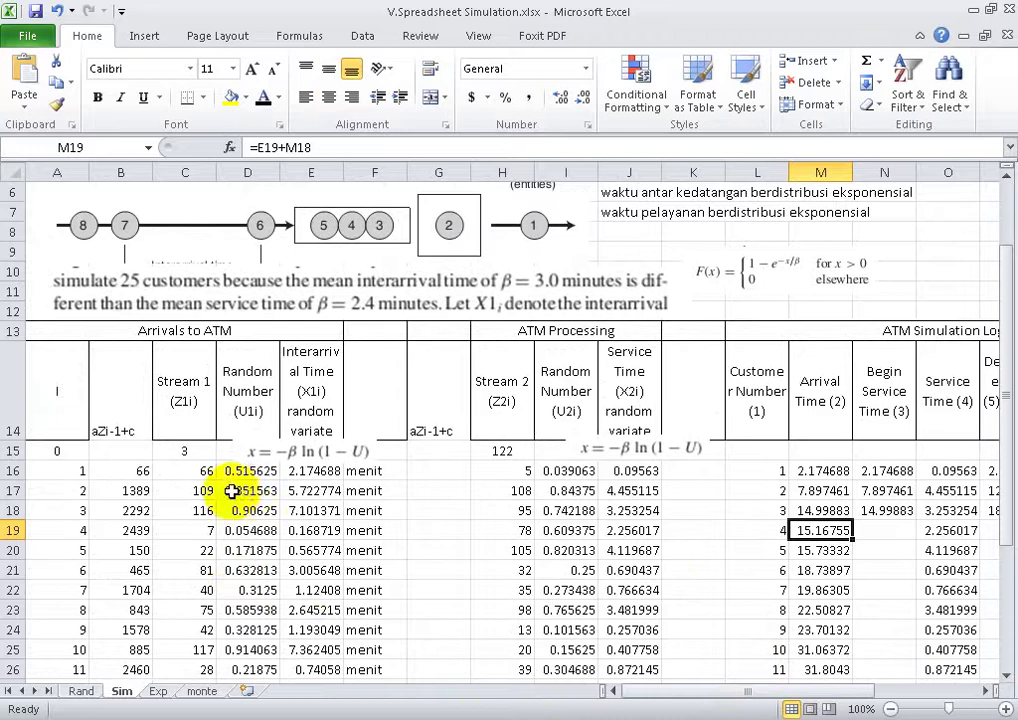
left_click(312, 476)
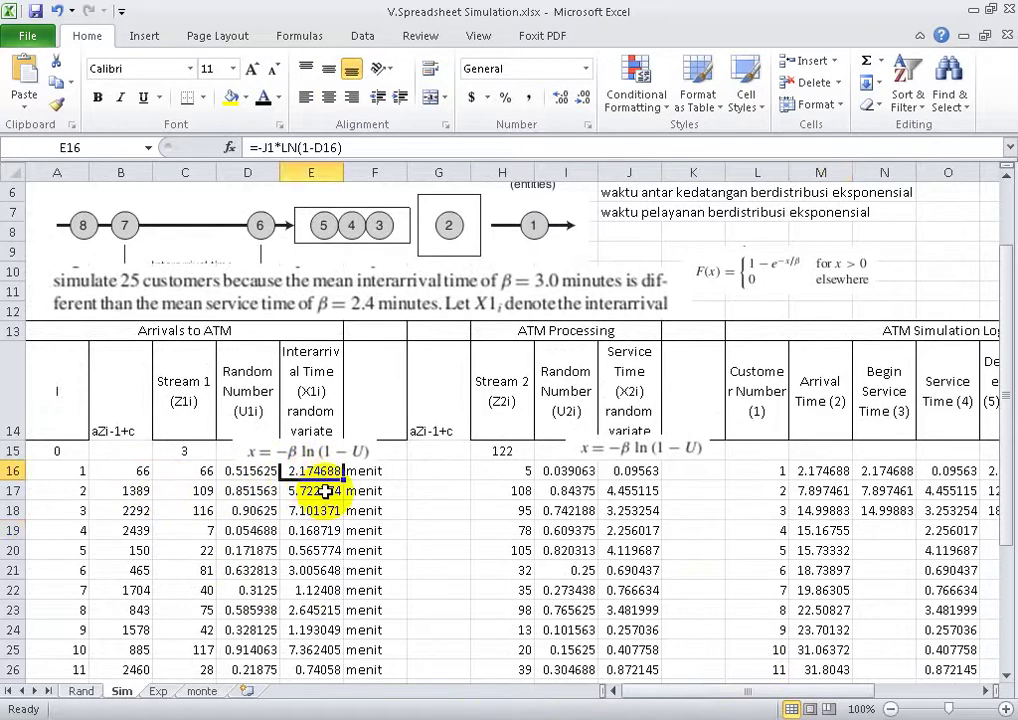
left_click(326, 491)
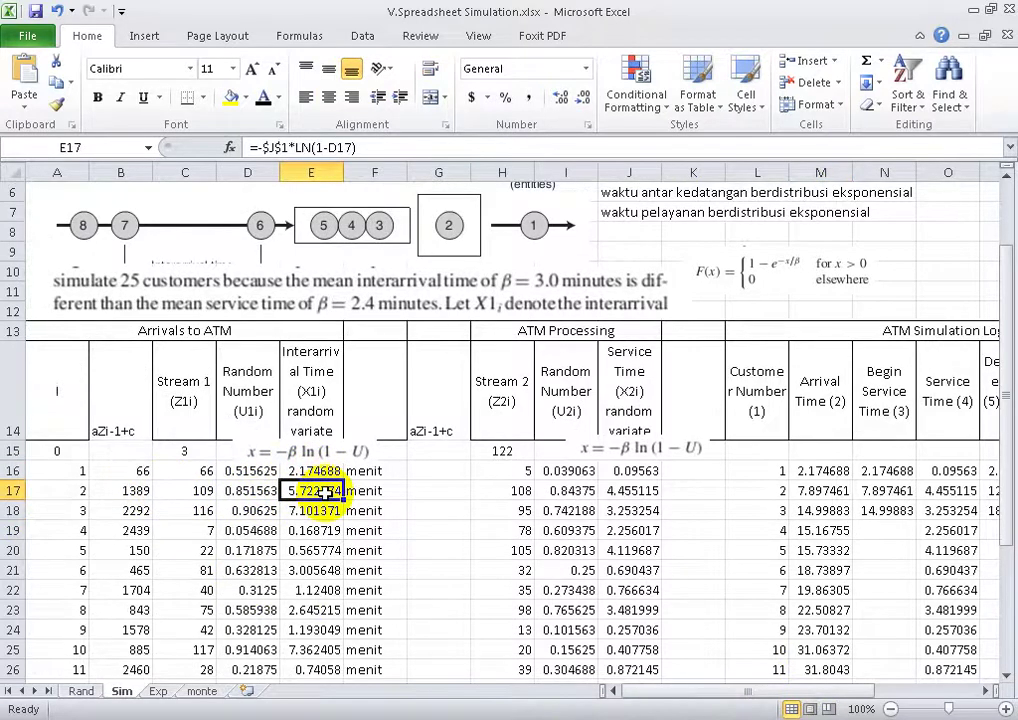
left_click(325, 452)
left_click(318, 490)
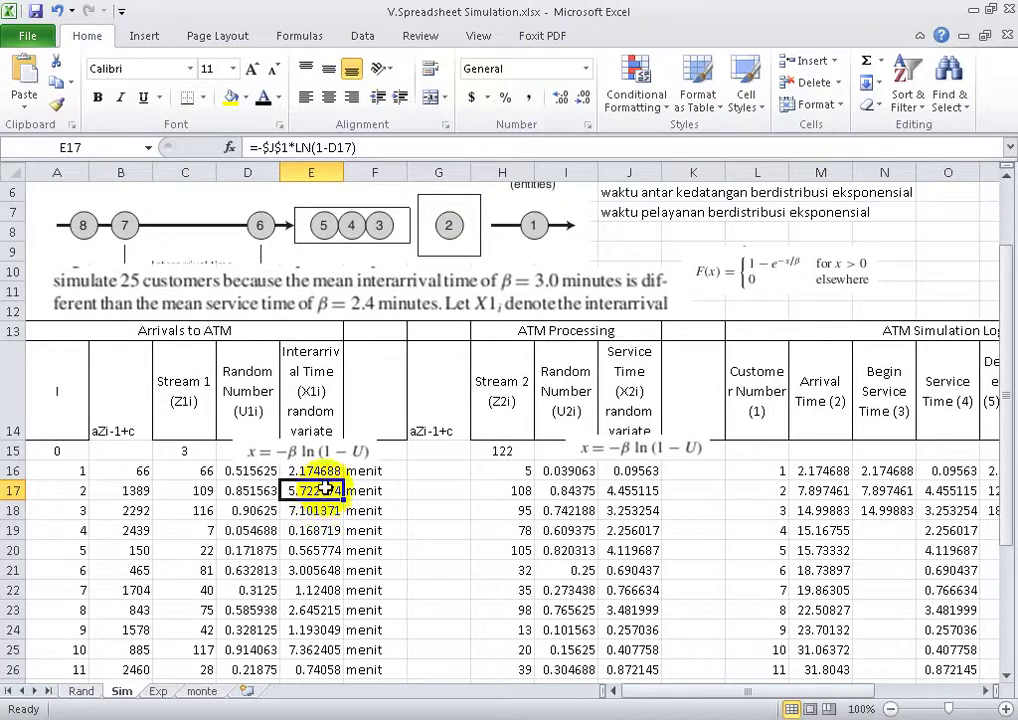
left_click(323, 506)
left_click_drag(700, 530, 876, 486)
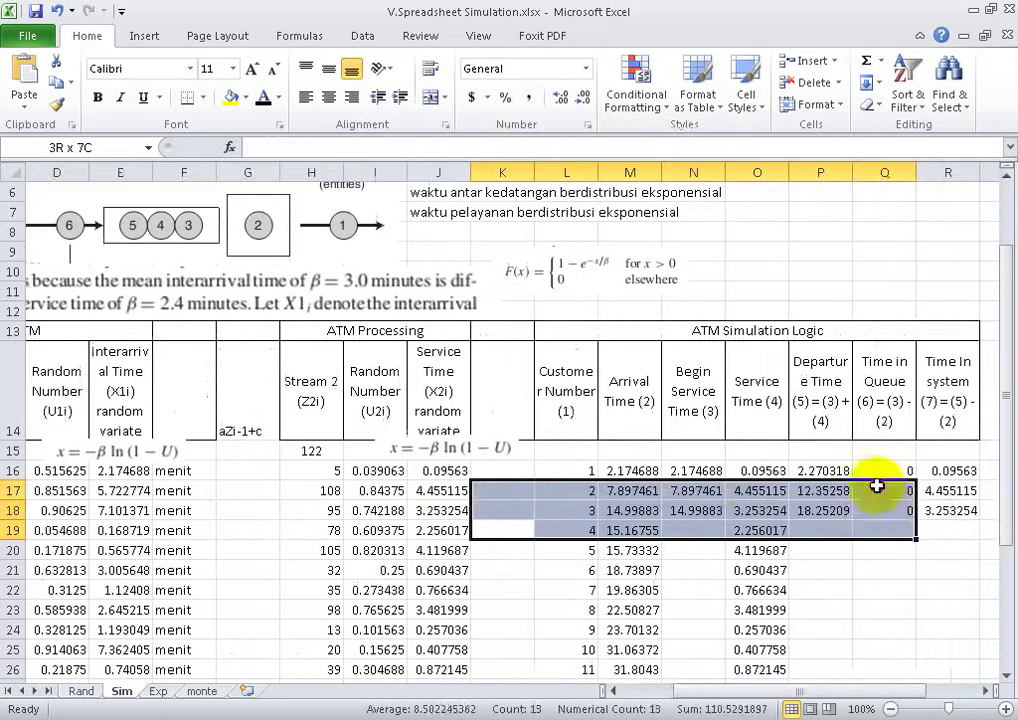
left_click(705, 510)
left_click(633, 503)
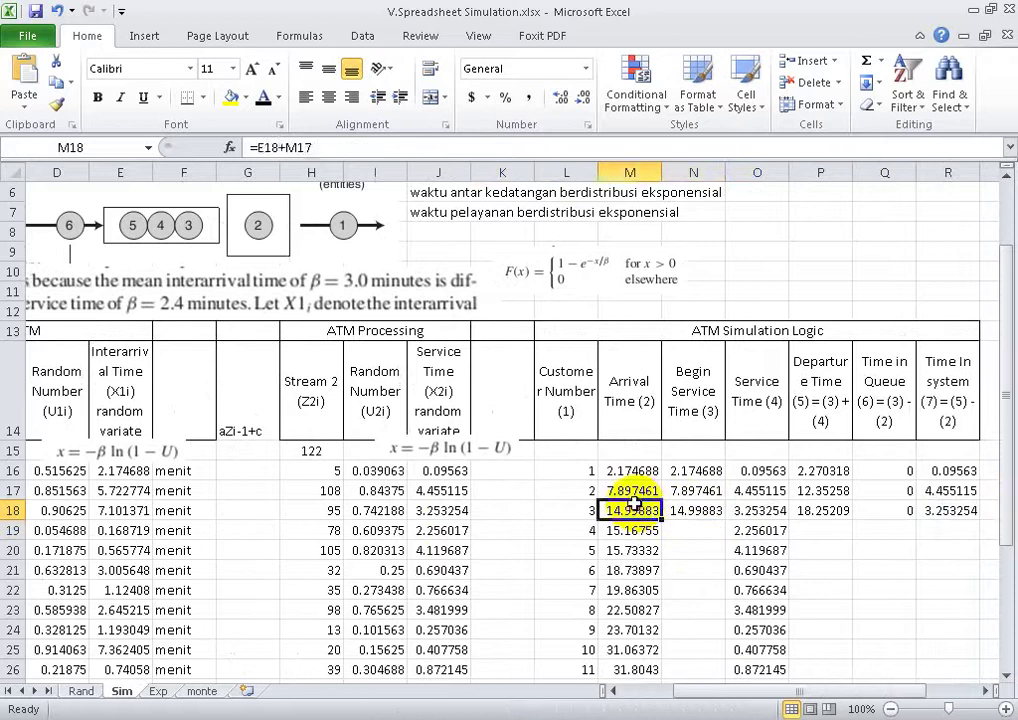
key("Left")
key("Left")
key("Left")
key("Left")
key("Left")
key("Left")
key("Left")
key("Left")
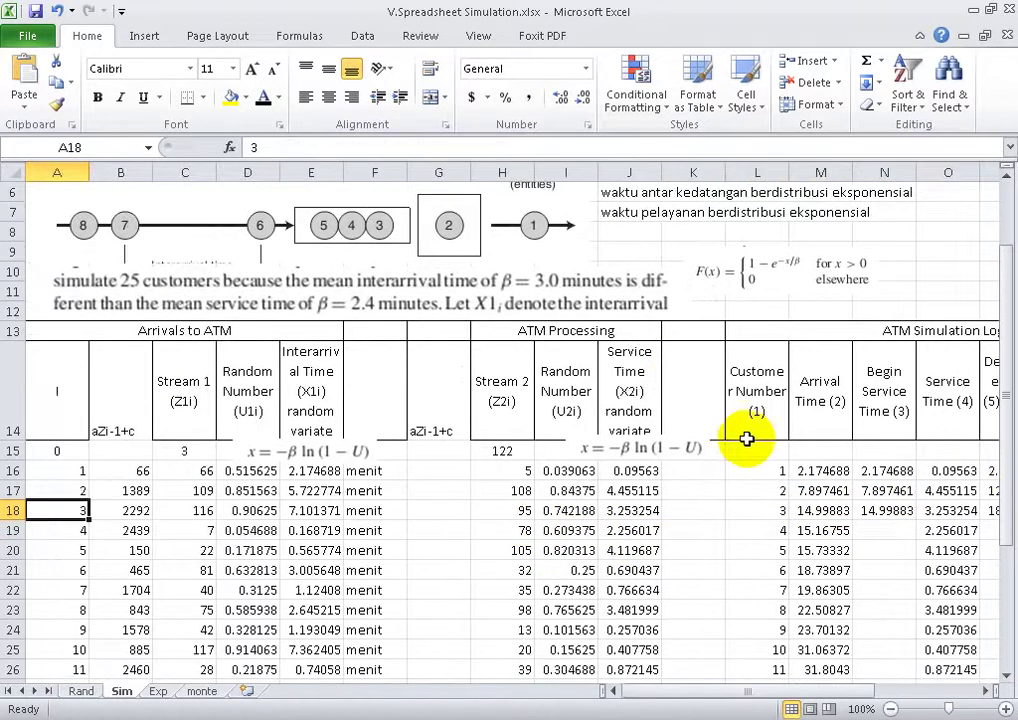
left_click(892, 512)
left_click(800, 510)
left_click(800, 530)
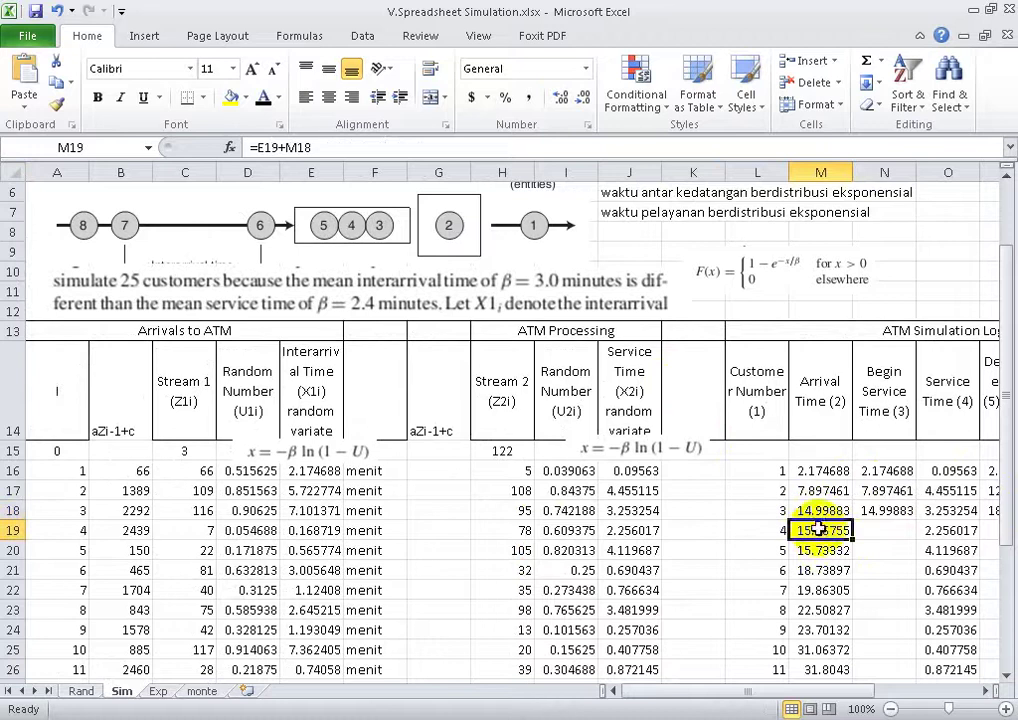
left_click(228, 530)
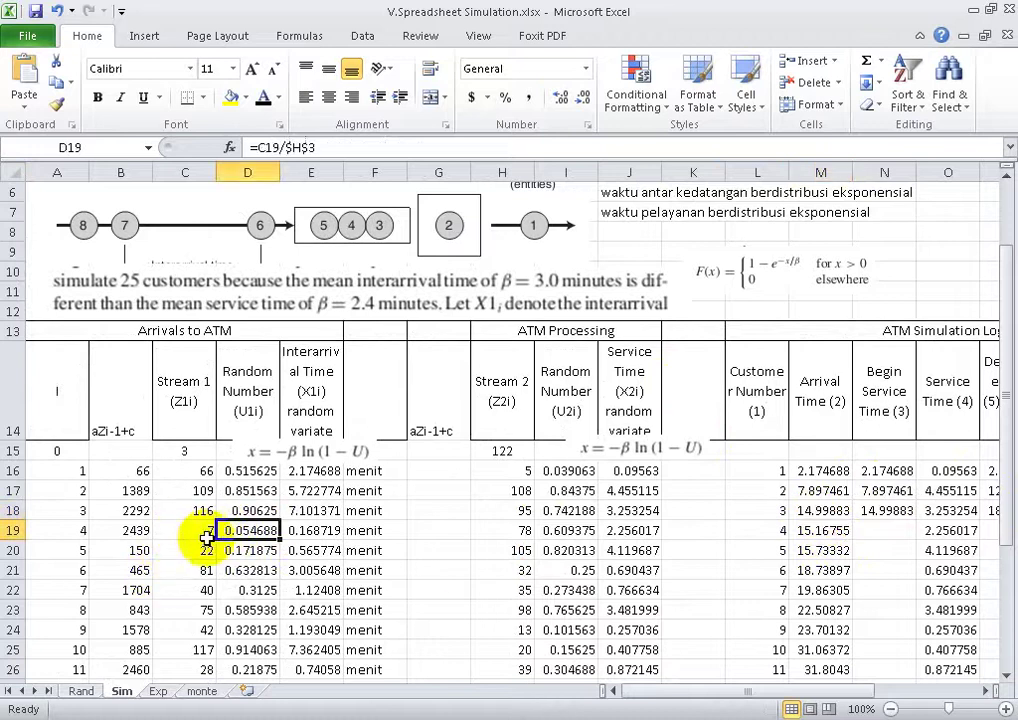
left_click(314, 551)
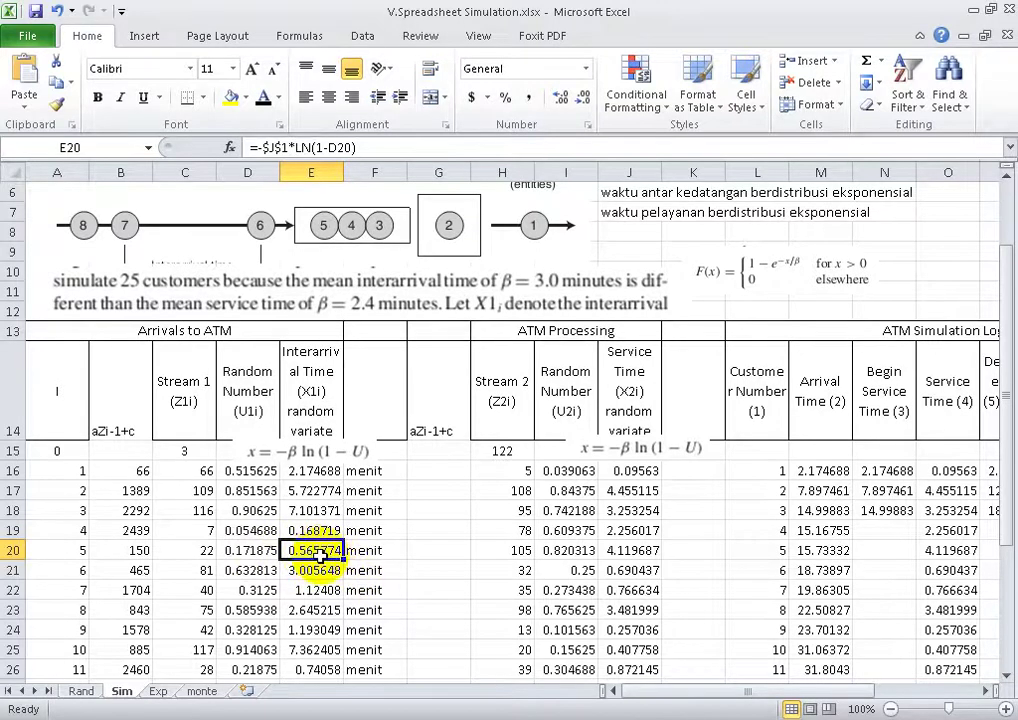
left_click(325, 531)
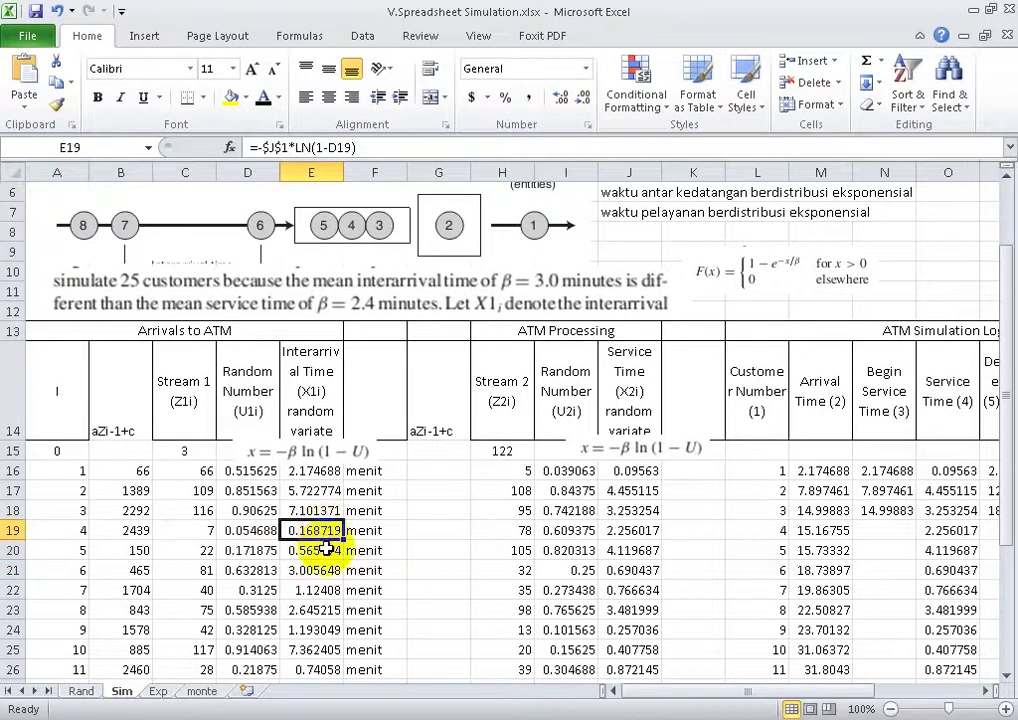
left_click(321, 546)
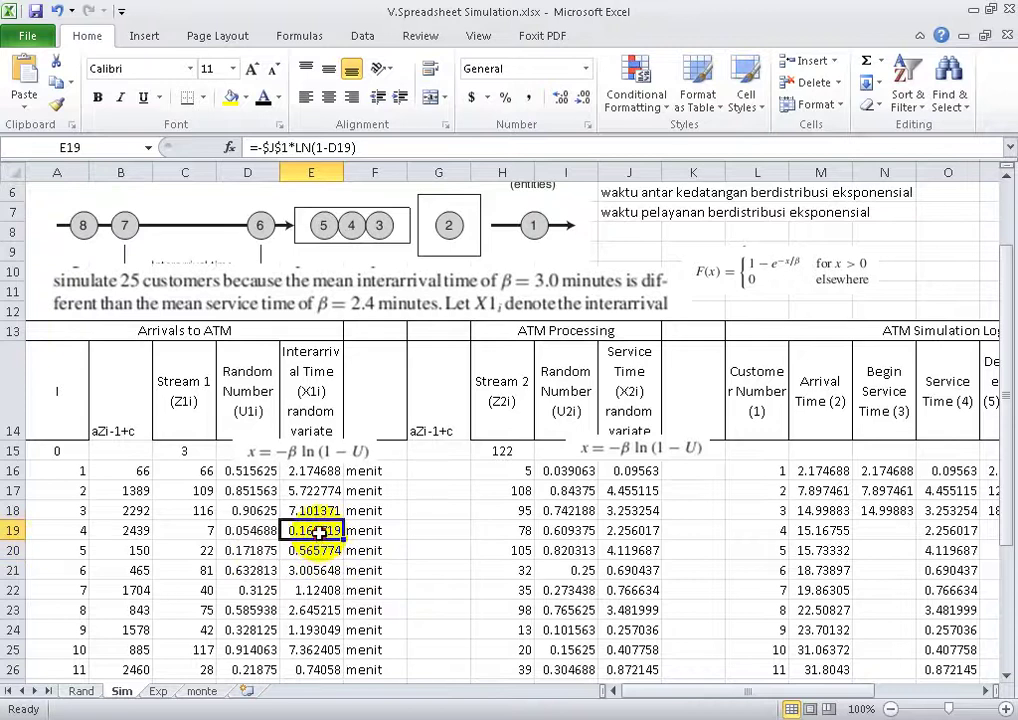
left_click_drag(321, 530, 318, 470)
mouse_move(757, 570)
left_mouse_down()
mouse_move(1008, 550)
mouse_move(860, 530)
left_mouse_up()
Select the empty Begin Service cell N19 for customer 4.
left_click(462, 512)
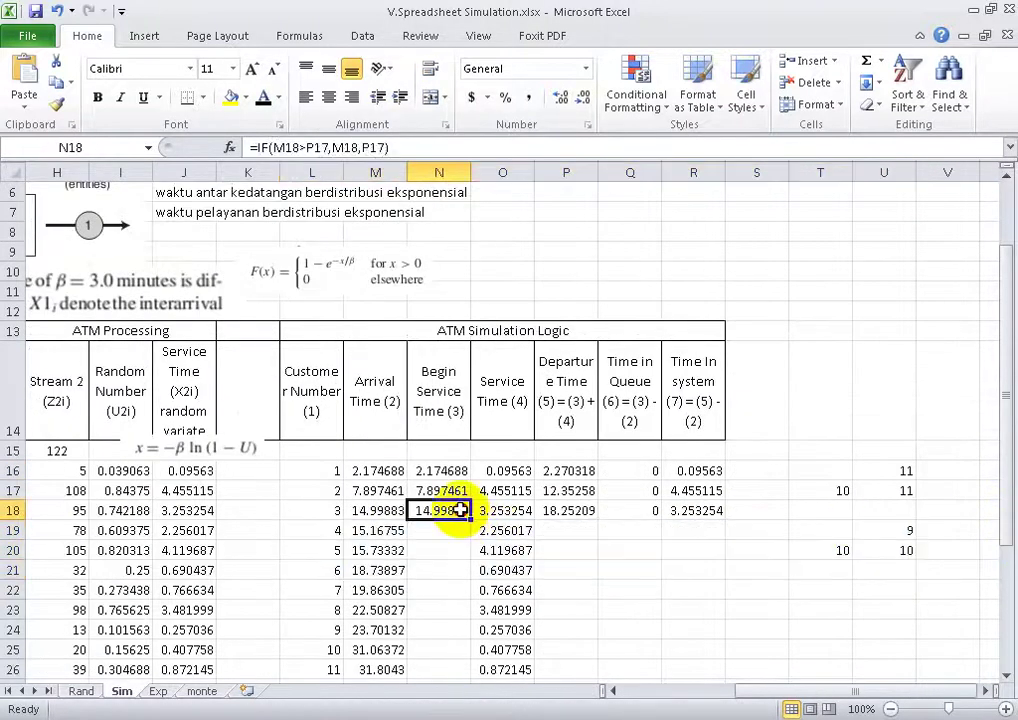
left_click(468, 529)
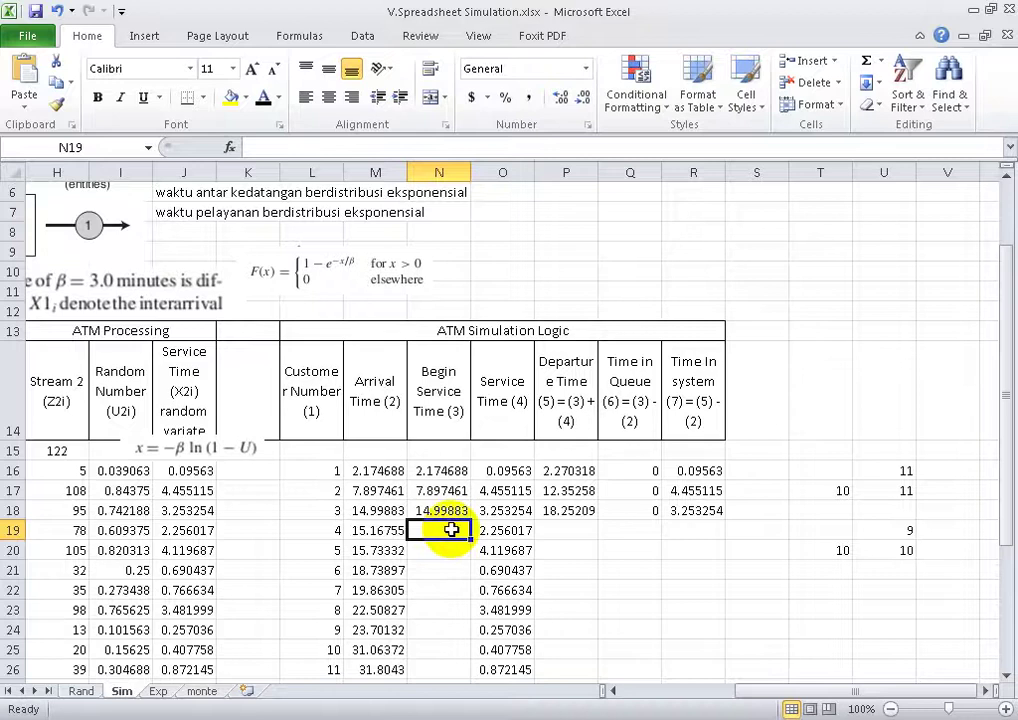
key("BackSpace")
key("Return")
key("Return")
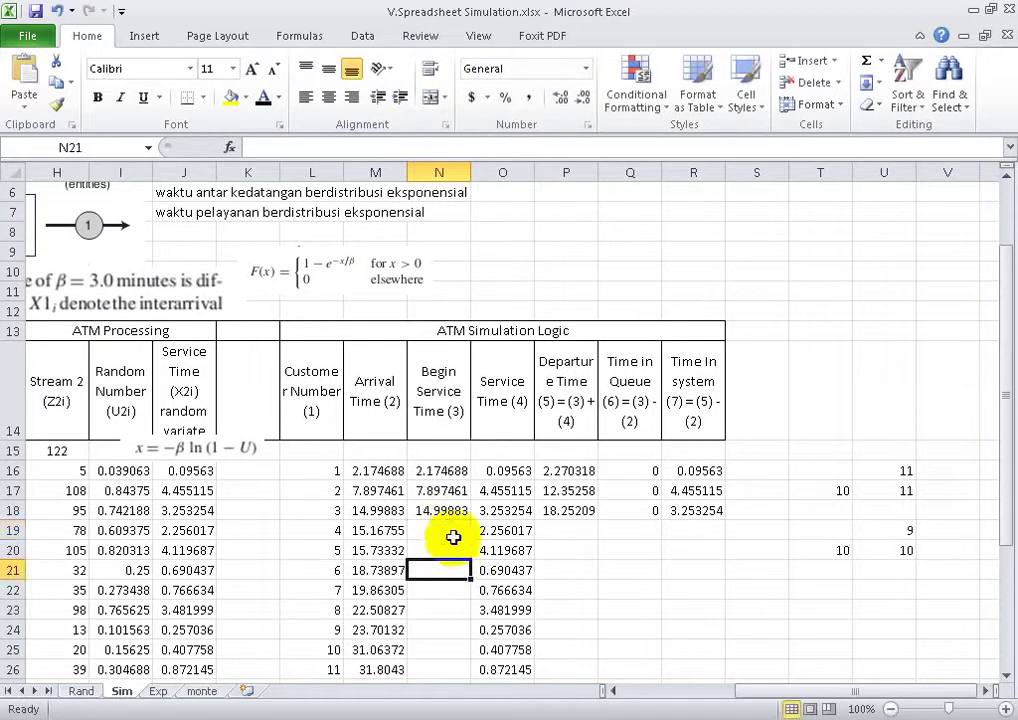
left_click(458, 528)
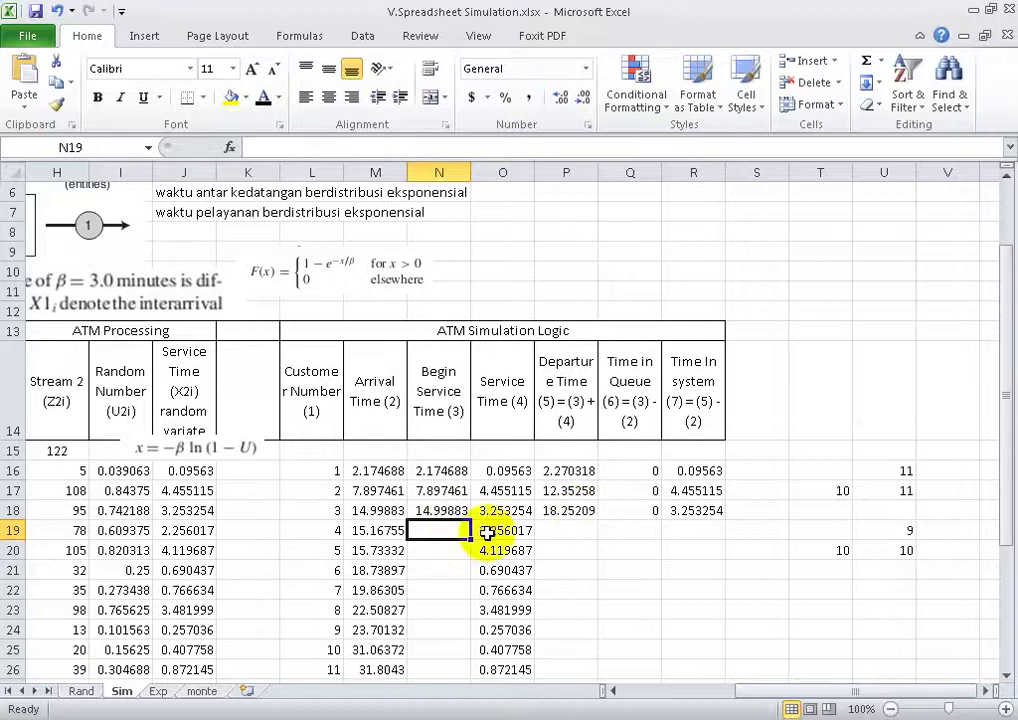
Compare arrival time M19 with departure time P18, then select customer 3's Begin Service formula.
left_click(386, 532)
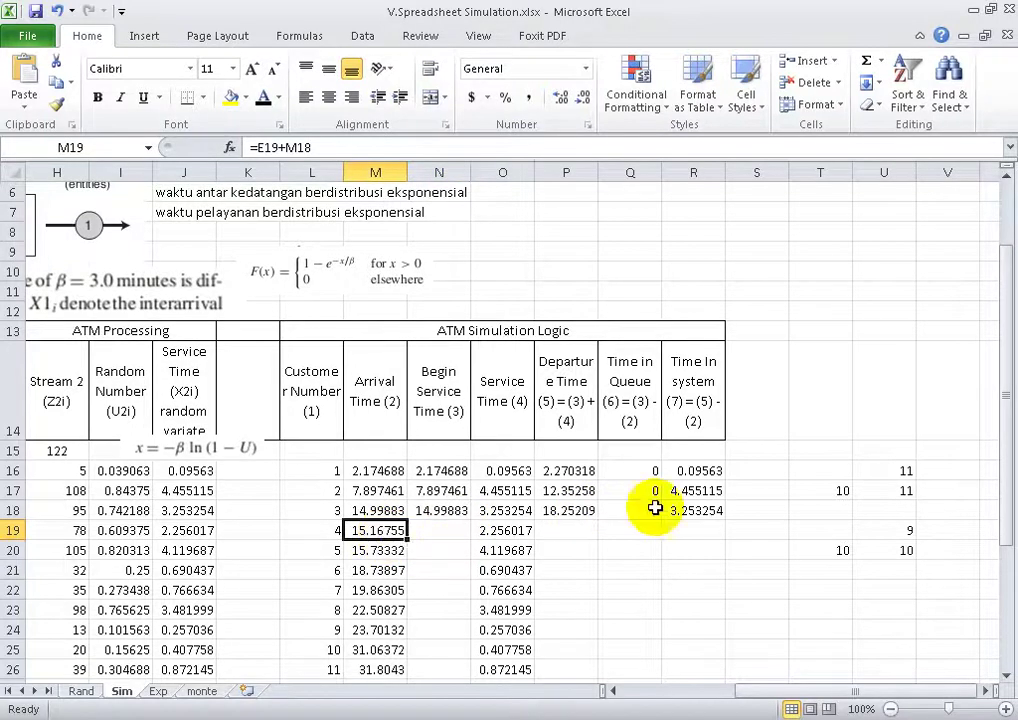
left_click(566, 510)
left_click(386, 532)
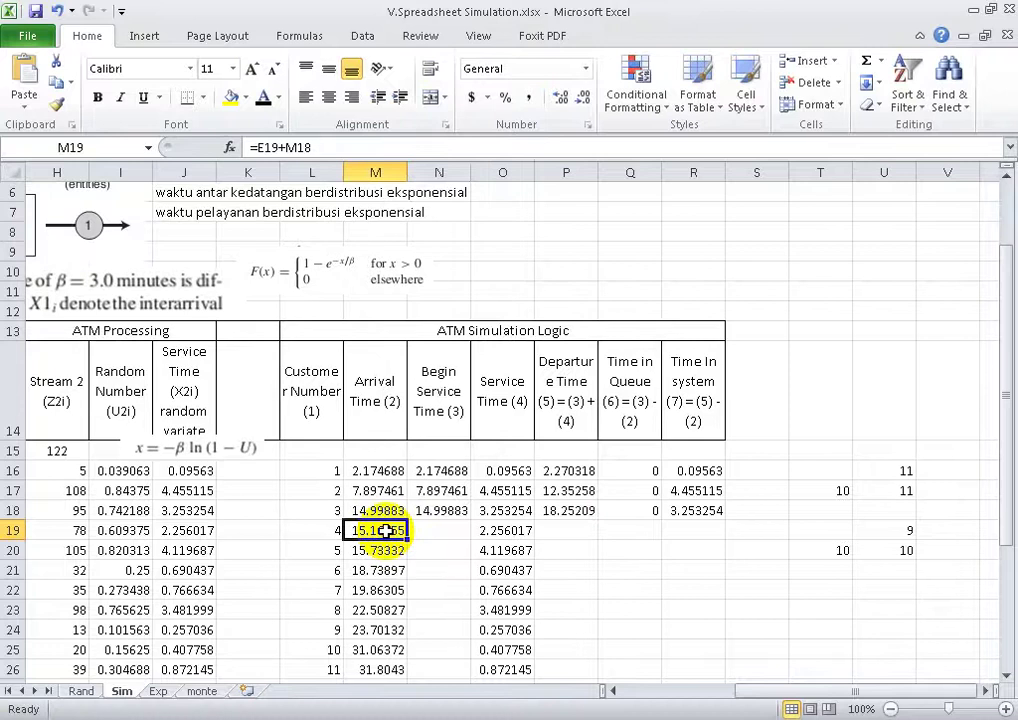
left_click(578, 510)
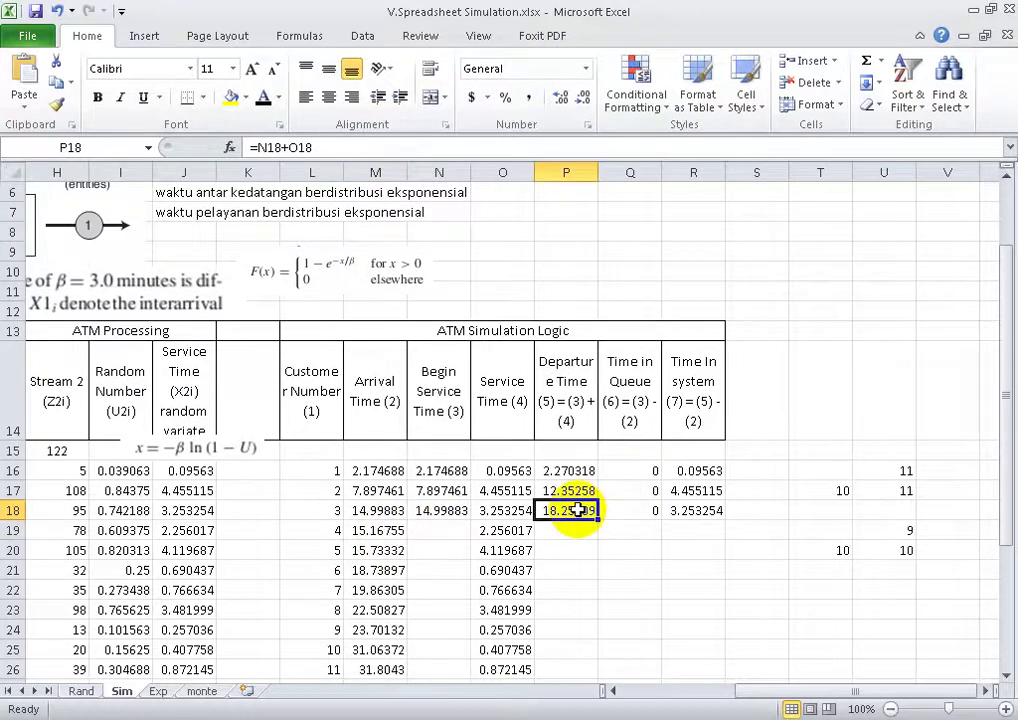
left_click(357, 535)
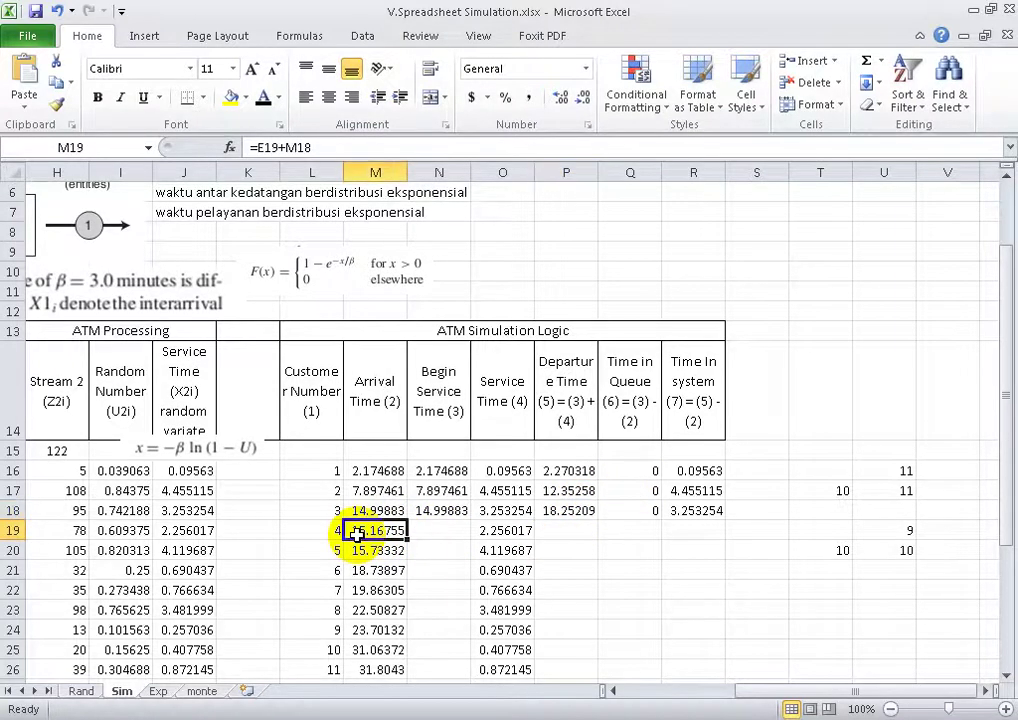
left_click(578, 512)
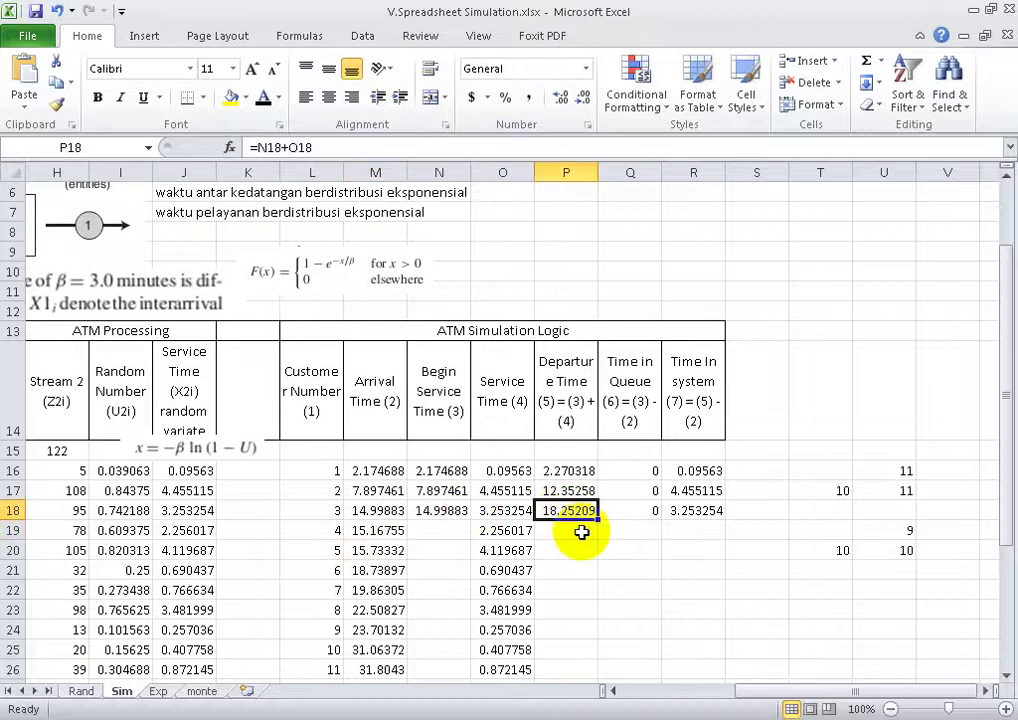
left_click(439, 529)
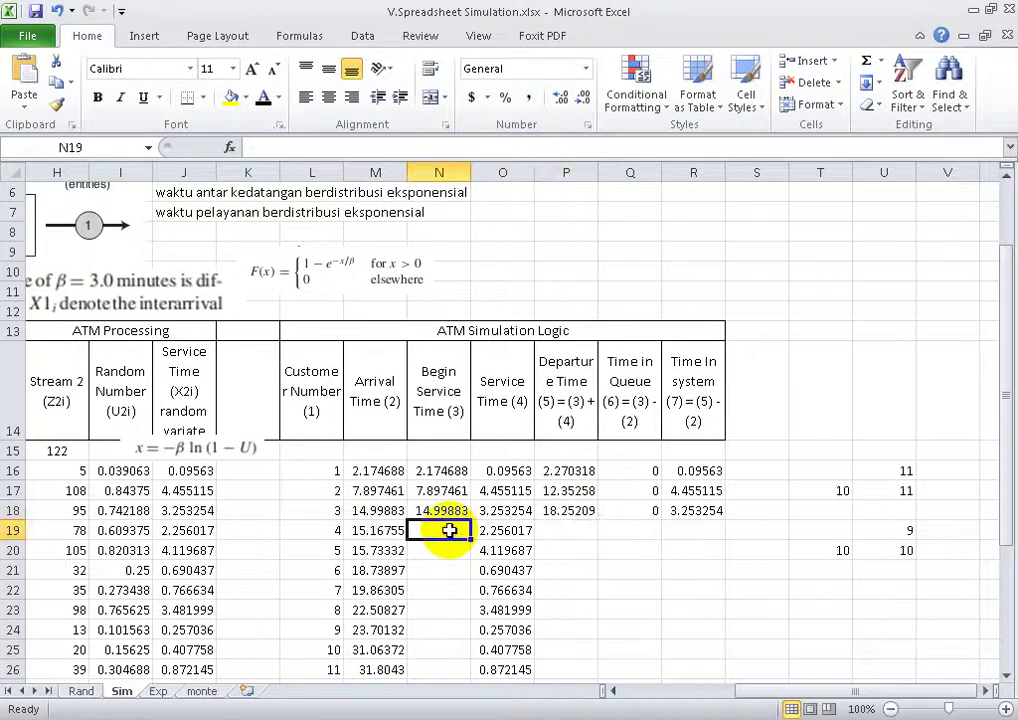
left_click(581, 510)
left_click(455, 510)
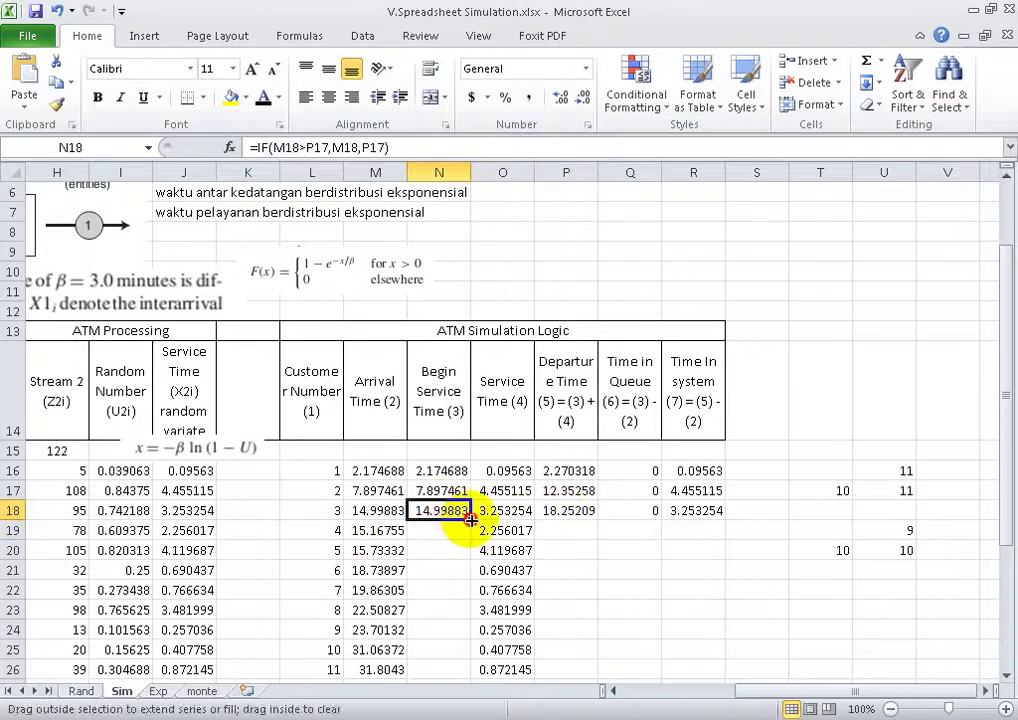
Fill Begin Service down to row 40, then fill the Departure, Queue and System formulas down too.
left_click_drag(470, 520, 472, 540)
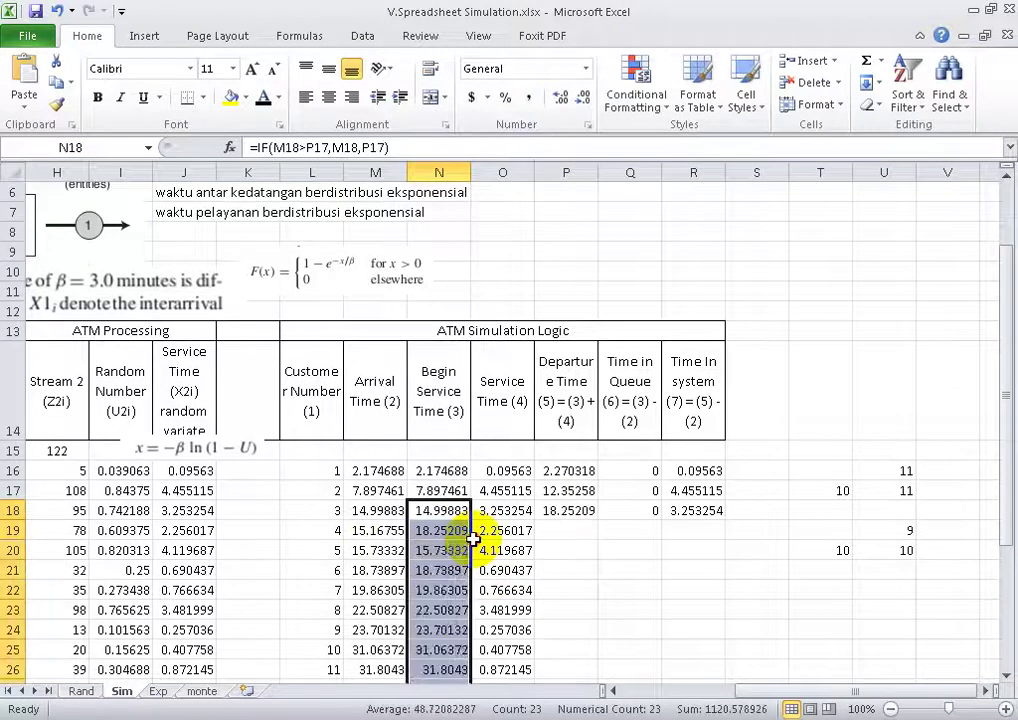
scroll(472, 540, "up", 5)
left_click_drag(566, 512, 693, 512)
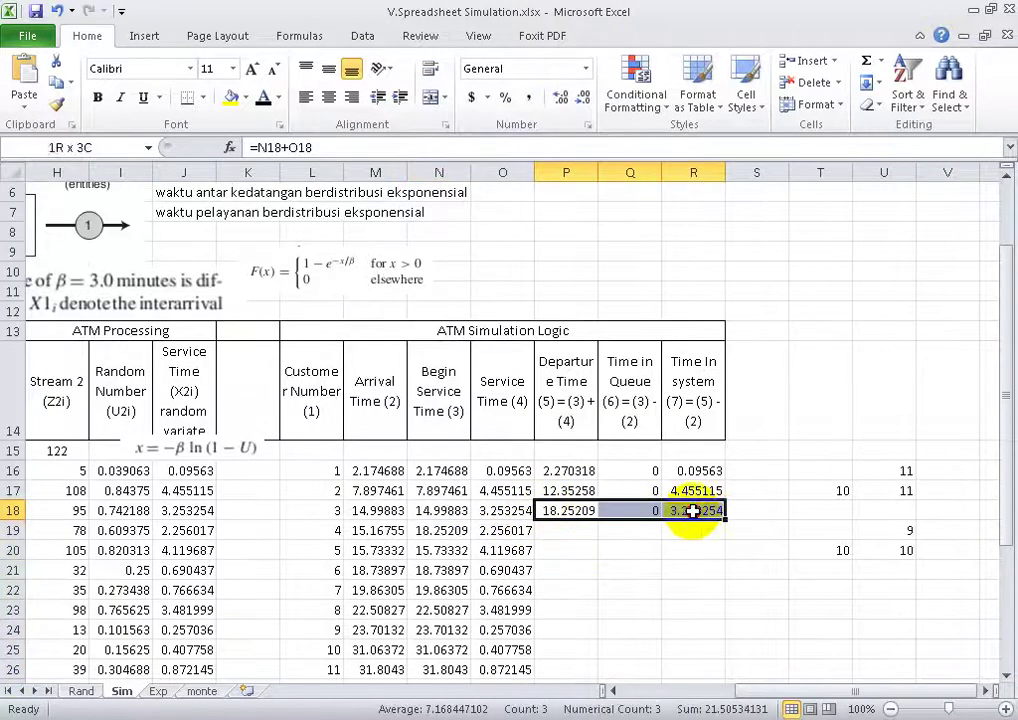
double_click(727, 521)
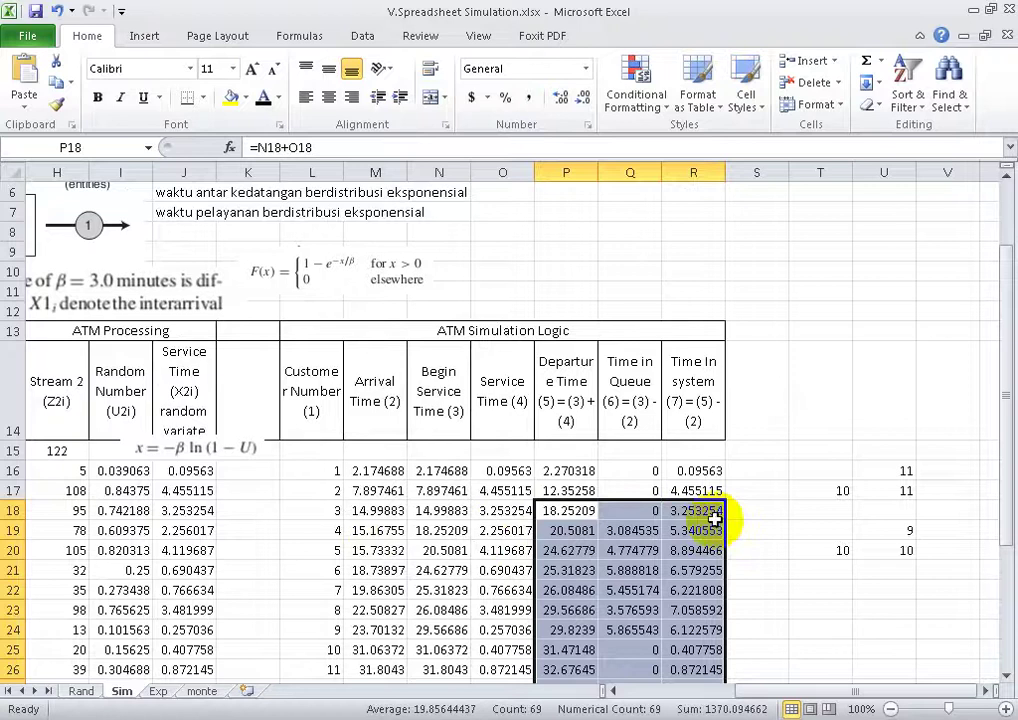
key("ctrl+z")
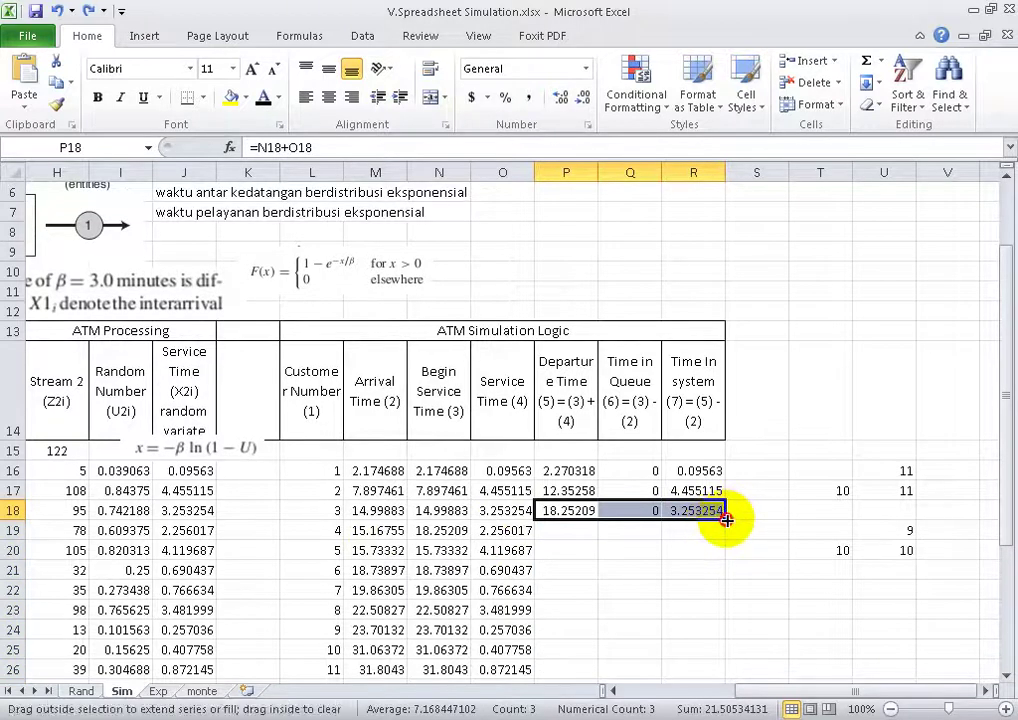
double_click(718, 521)
Check the filled departure and Time in Queue values, including customer 4's 3.084535 wait.
scroll(722, 521, "down", 2)
scroll(722, 521, "down", 2)
scroll(722, 521, "up", 2)
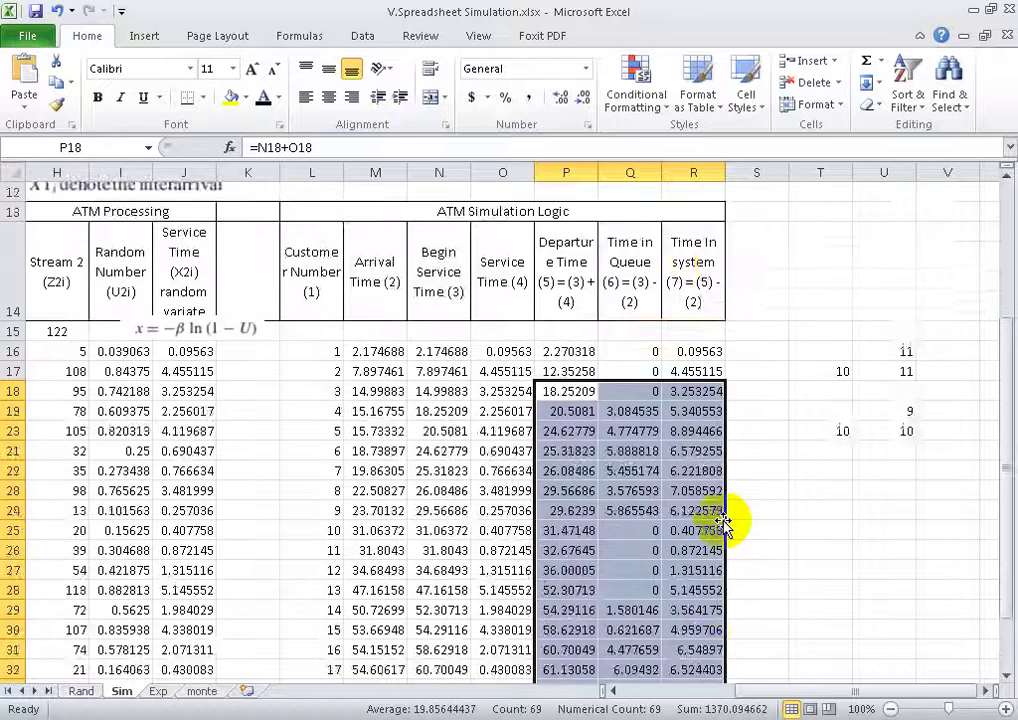
scroll(722, 521, "up", 3)
scroll(722, 520, "down", 2)
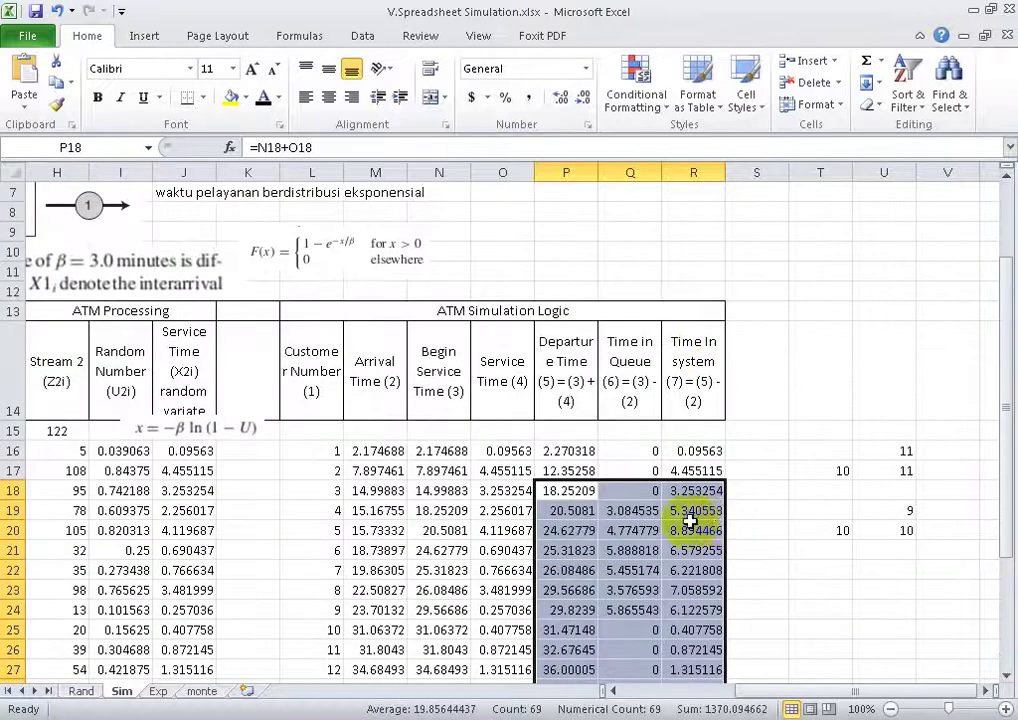
left_click(620, 509)
left_click(550, 529)
left_click(616, 545)
left_click(616, 510)
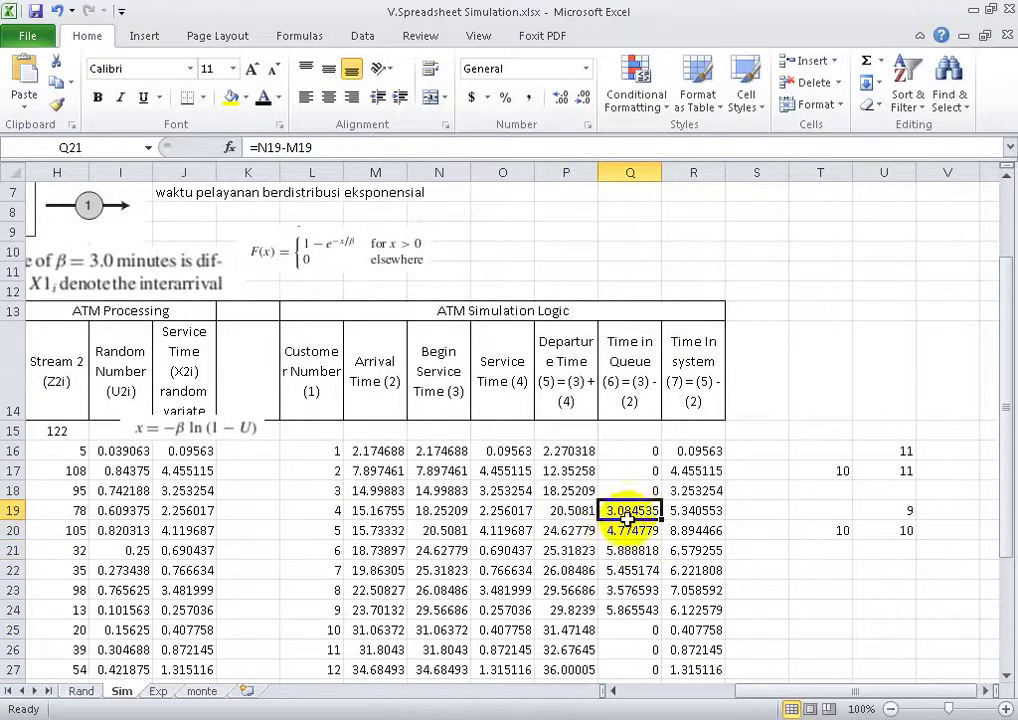
left_click(625, 470)
Highlight the zero waits of customers 1–3 and the nonzero queue times of customers 4–9.
scroll(645, 492, "down", 1)
scroll(647, 494, "down", 2)
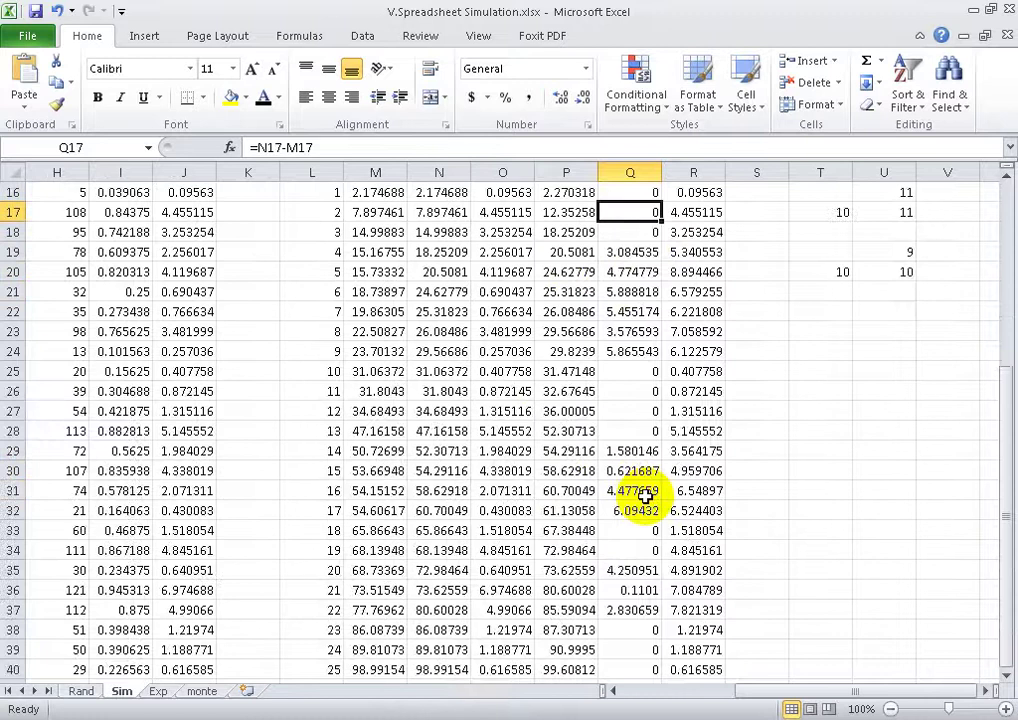
scroll(630, 540, "up", 1)
left_click_drag(650, 335, 646, 364)
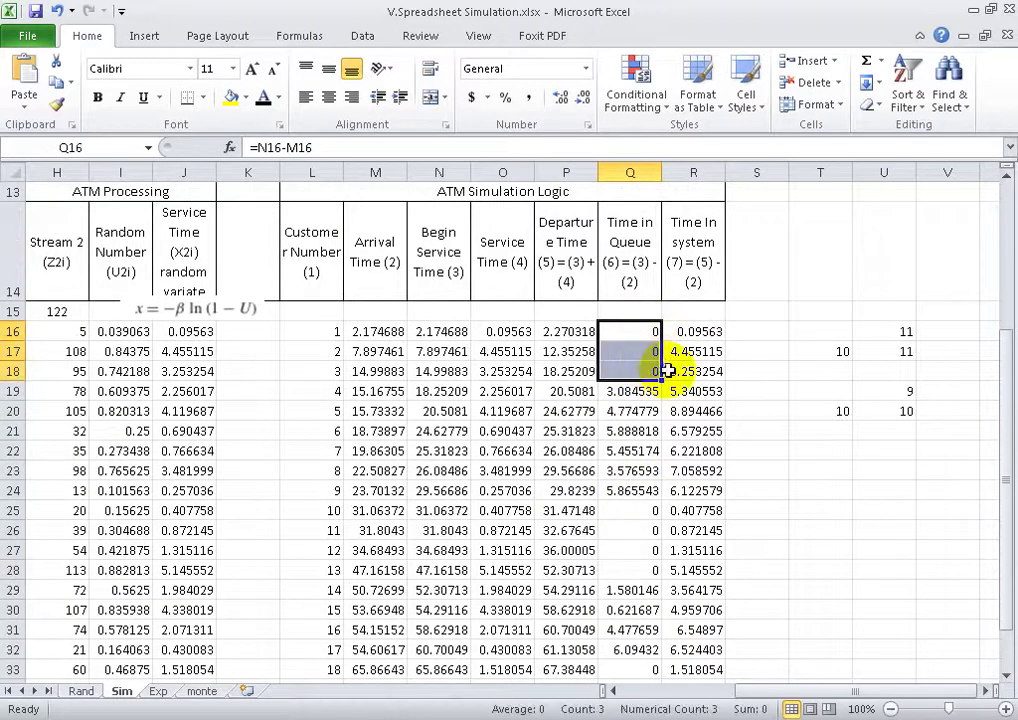
left_click(645, 368)
mouse_move(645, 335)
left_mouse_down()
mouse_move(644, 369)
mouse_move(650, 332)
left_mouse_up()
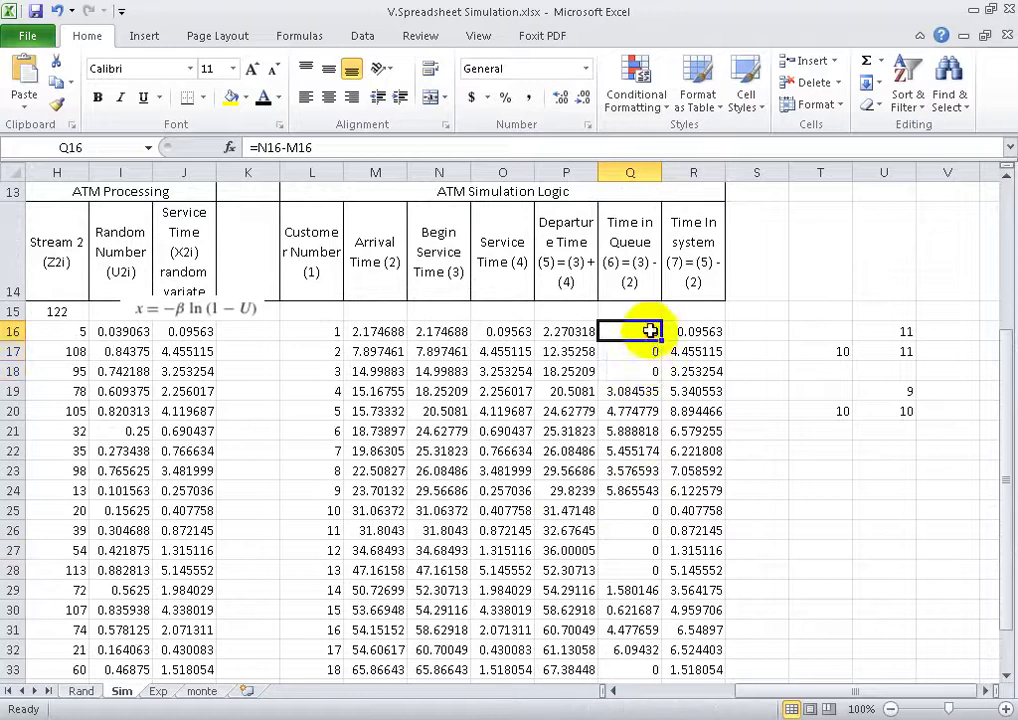
left_click(654, 352)
left_click_drag(653, 391, 655, 468)
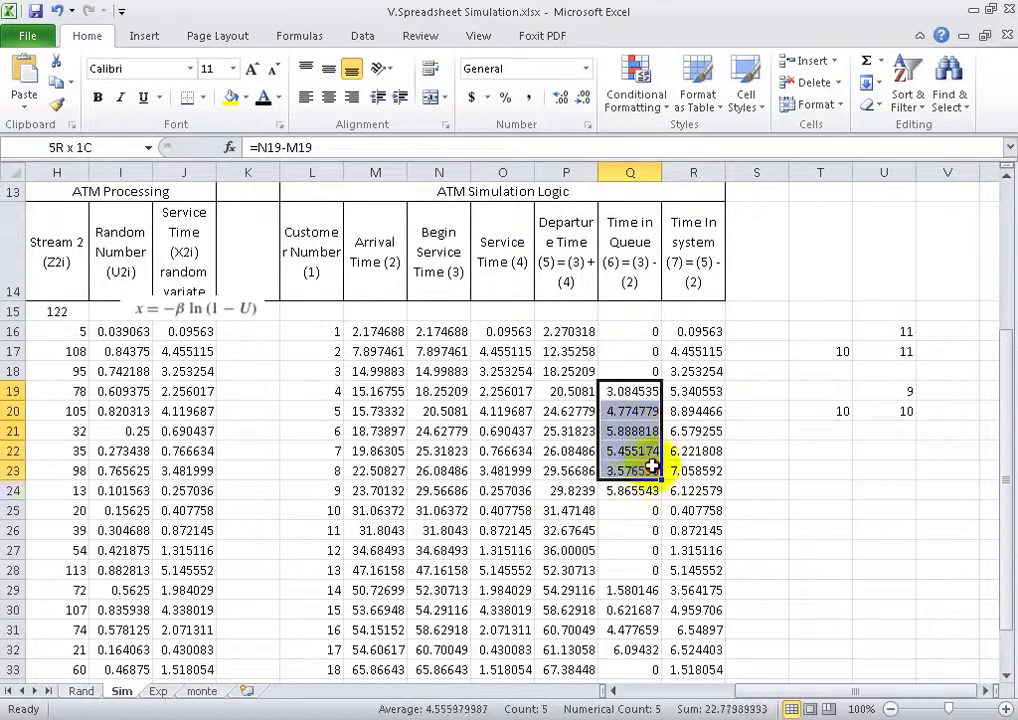
left_click(643, 371)
left_click_drag(645, 411, 655, 490)
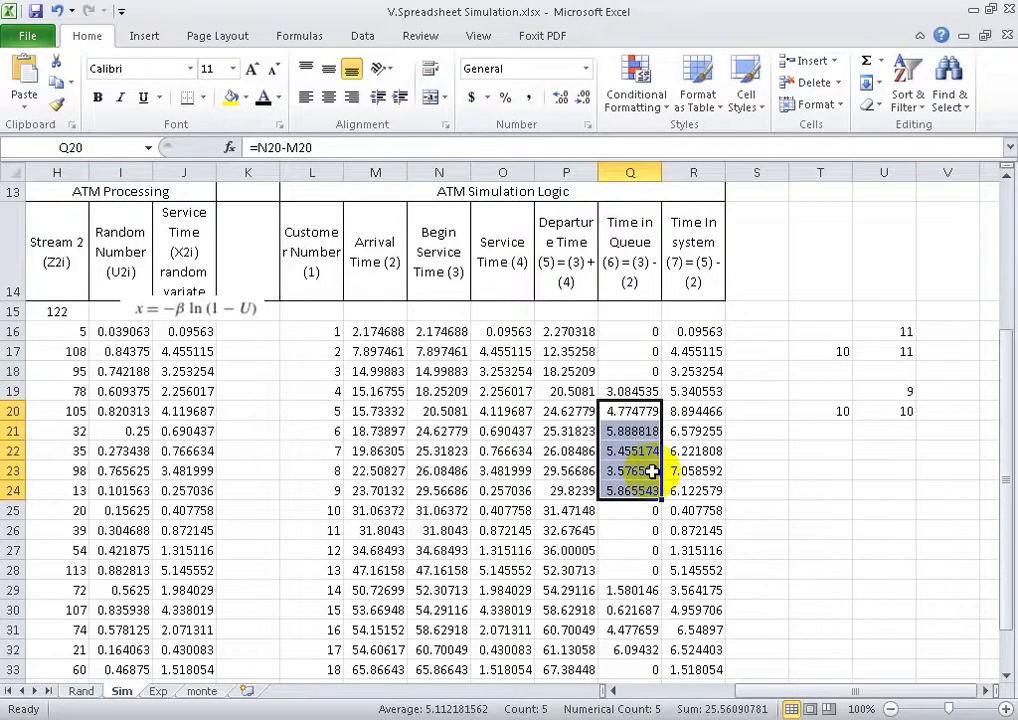
left_click(631, 237)
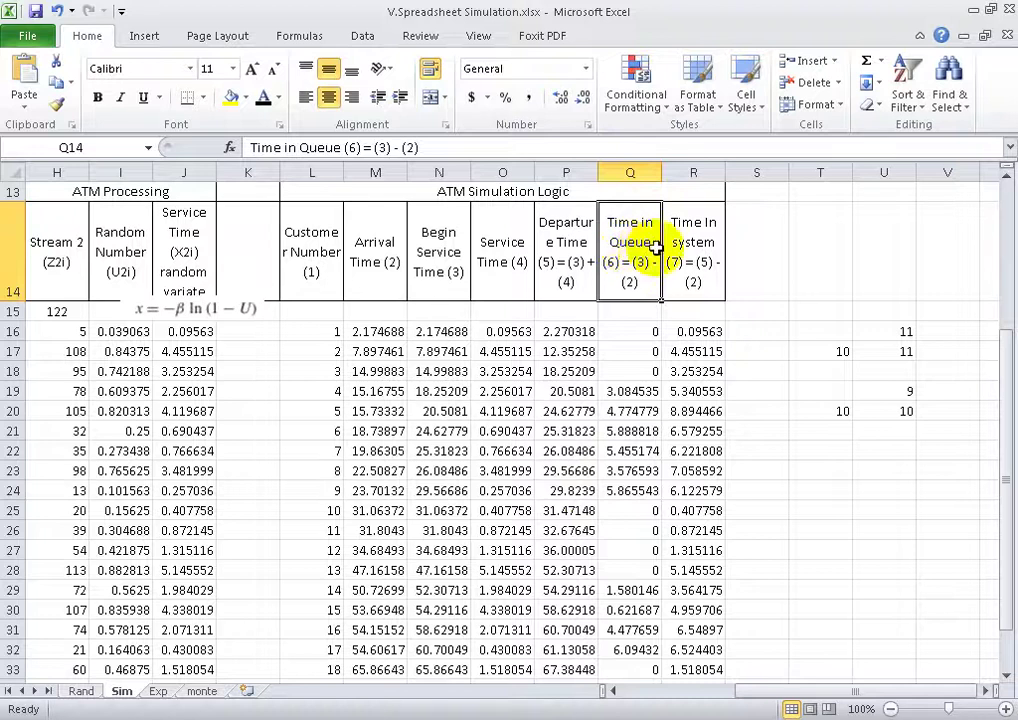
left_click(665, 244)
left_click(629, 250)
scroll(629, 250, "down", 2)
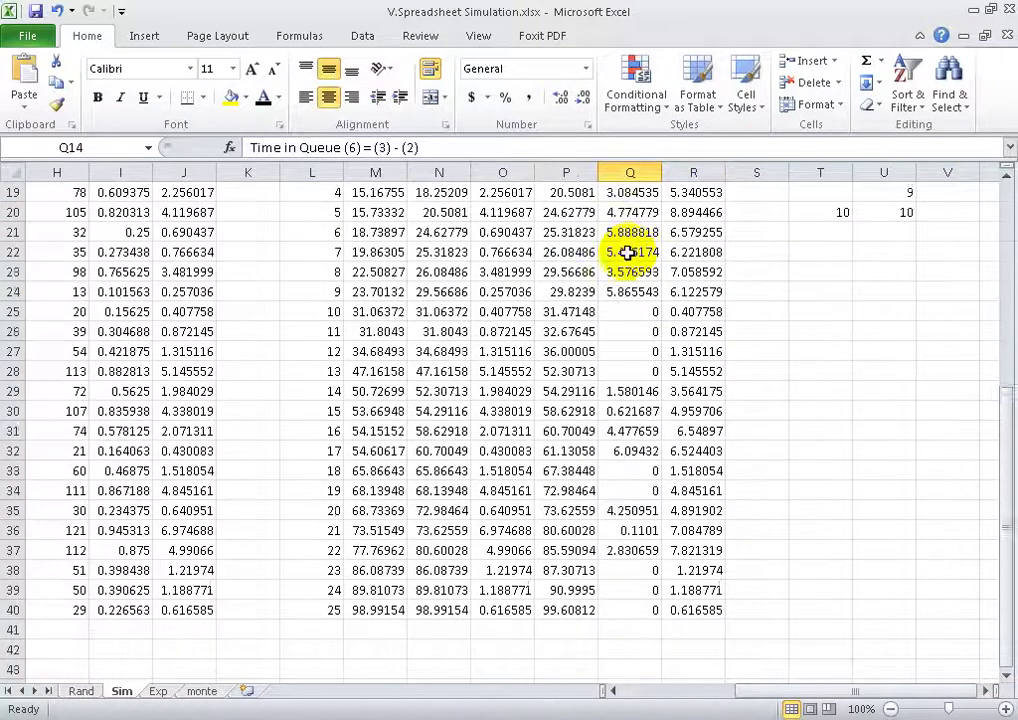
scroll(629, 250, "up", 5)
scroll(629, 250, "down", 2)
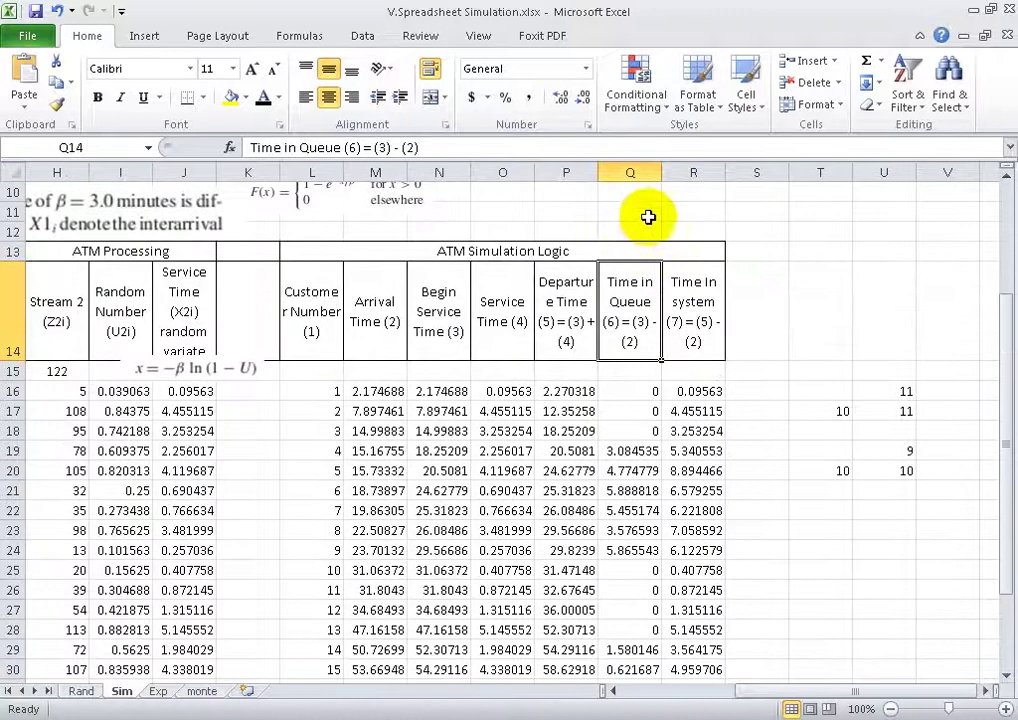
scroll(638, 372, "down", 2)
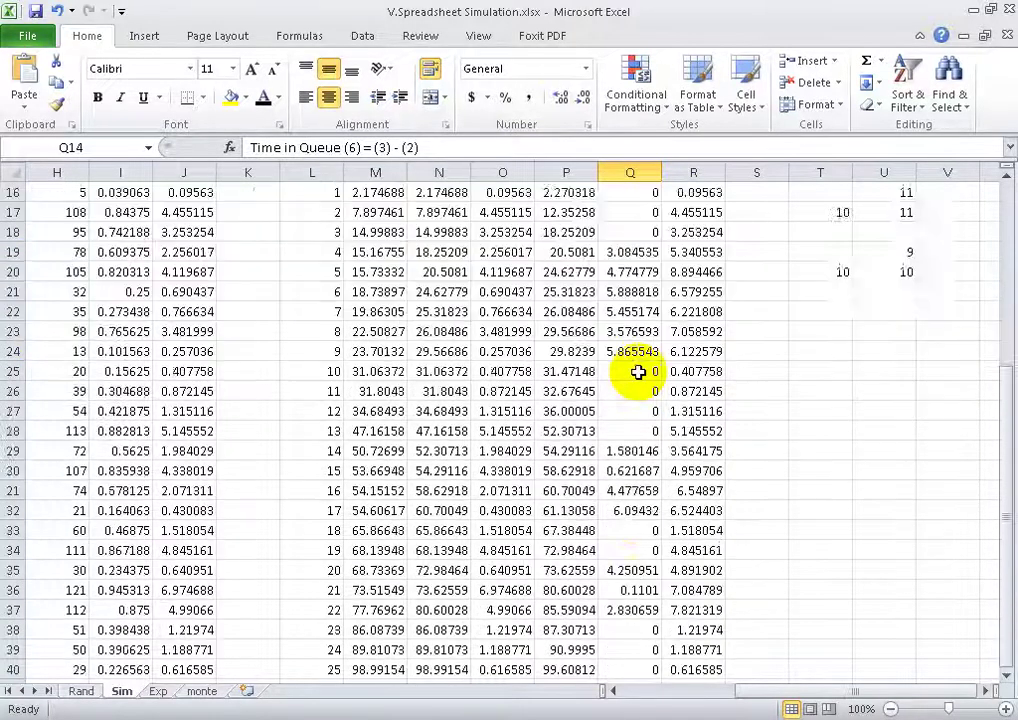
scroll(640, 385, "down", 1)
scroll(641, 480, "down", 1)
left_click(641, 571)
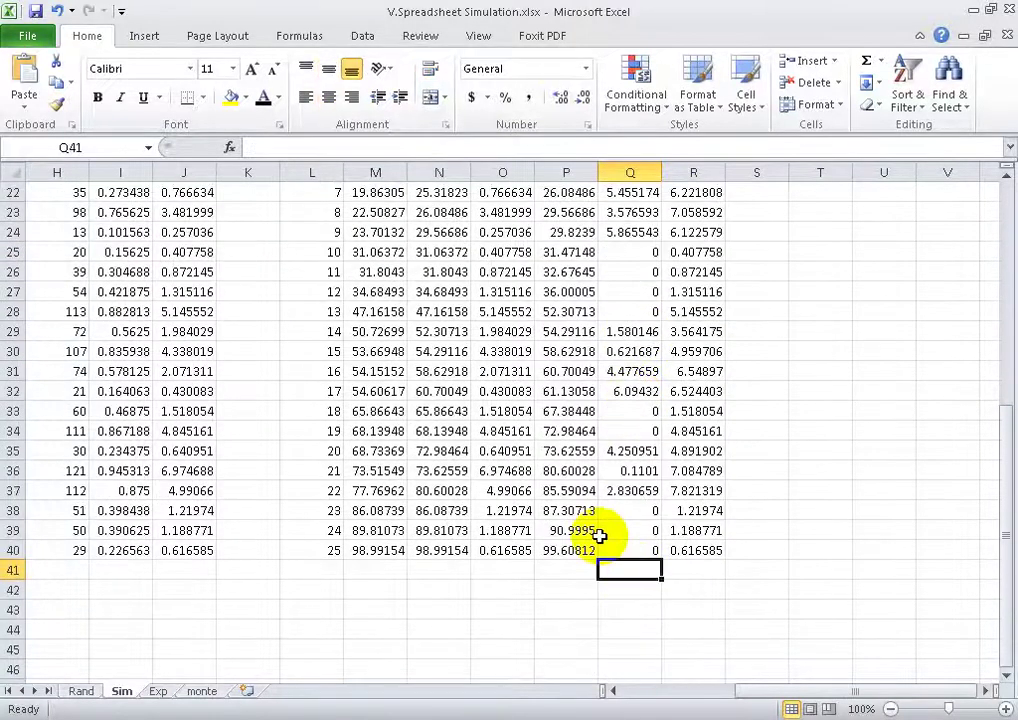
Enter =AVERAGE($Q$16:$Q$40) in Q41 for the average time in queue, 1.944439.
type("=ave")
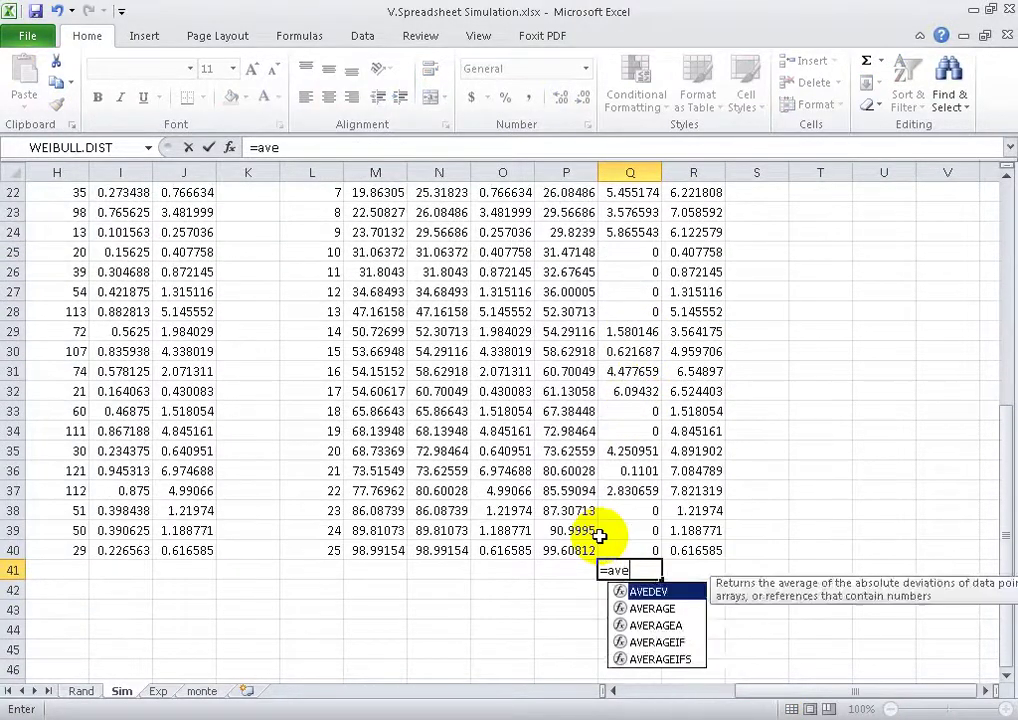
type("raGE")
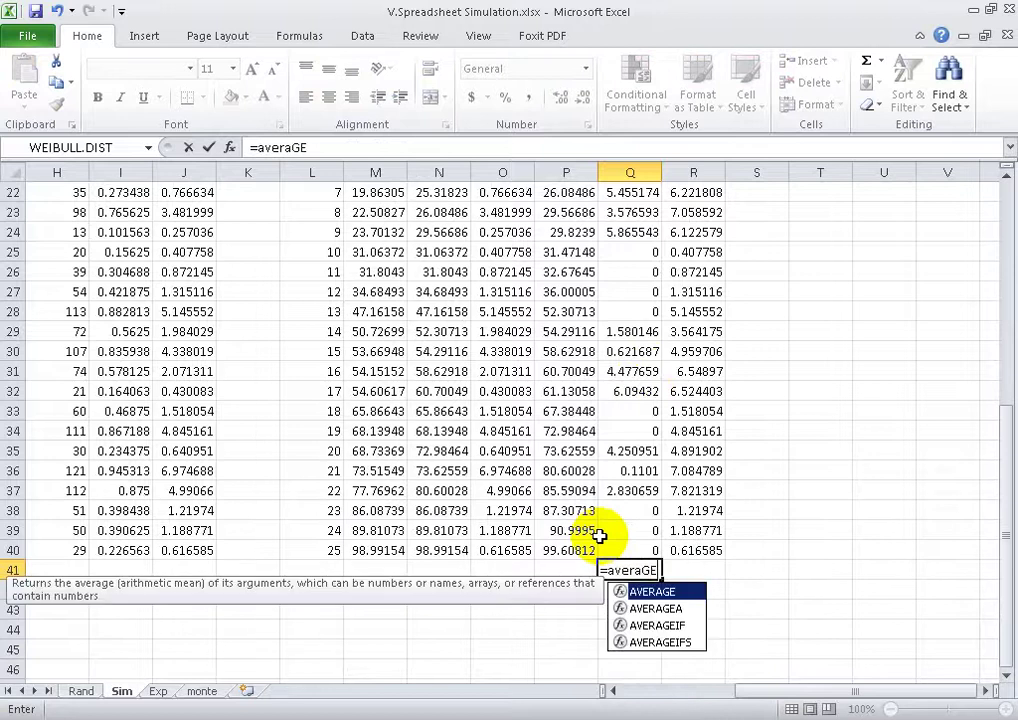
type("(")
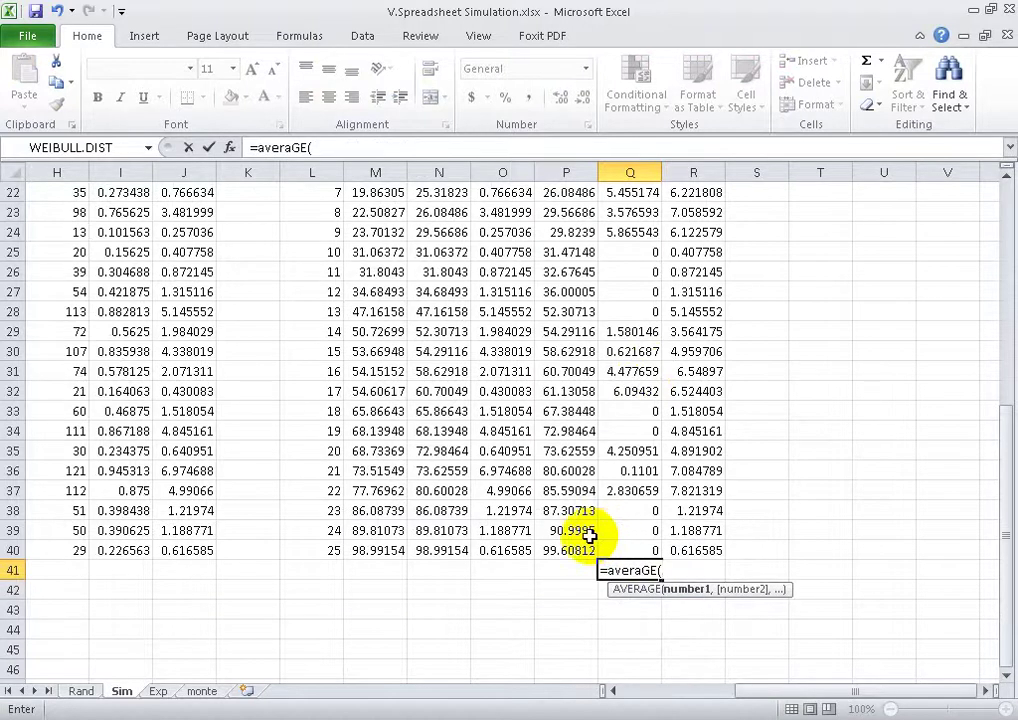
left_click_drag(634, 553, 628, 66)
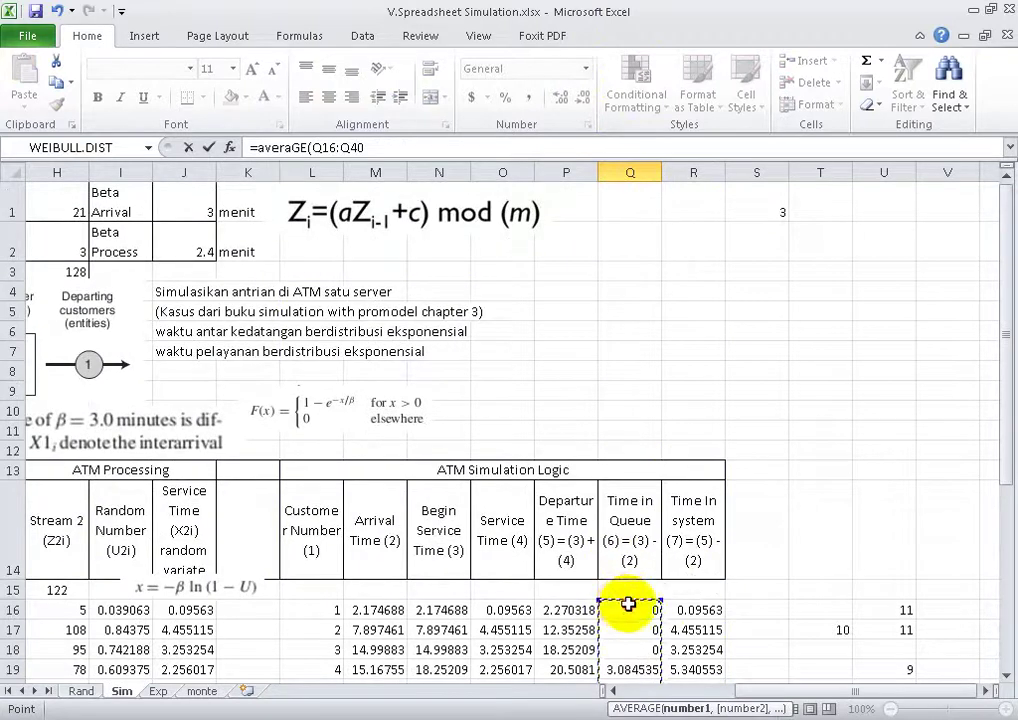
left_click_drag(628, 66, 628, 608)
left_click(408, 146)
type(")")
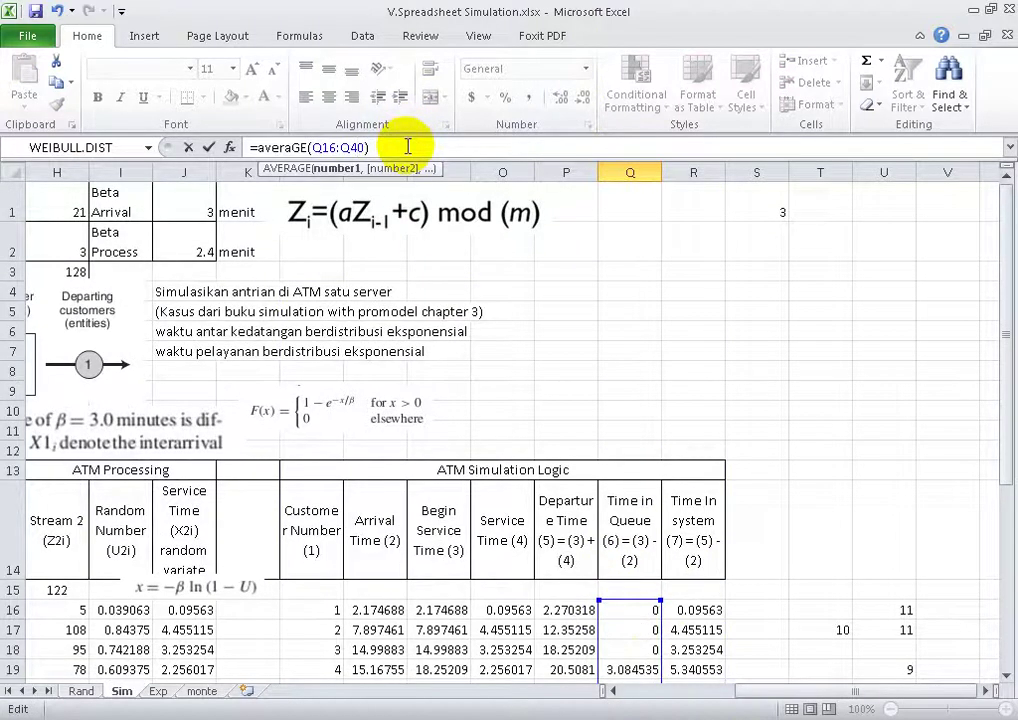
key("F4")
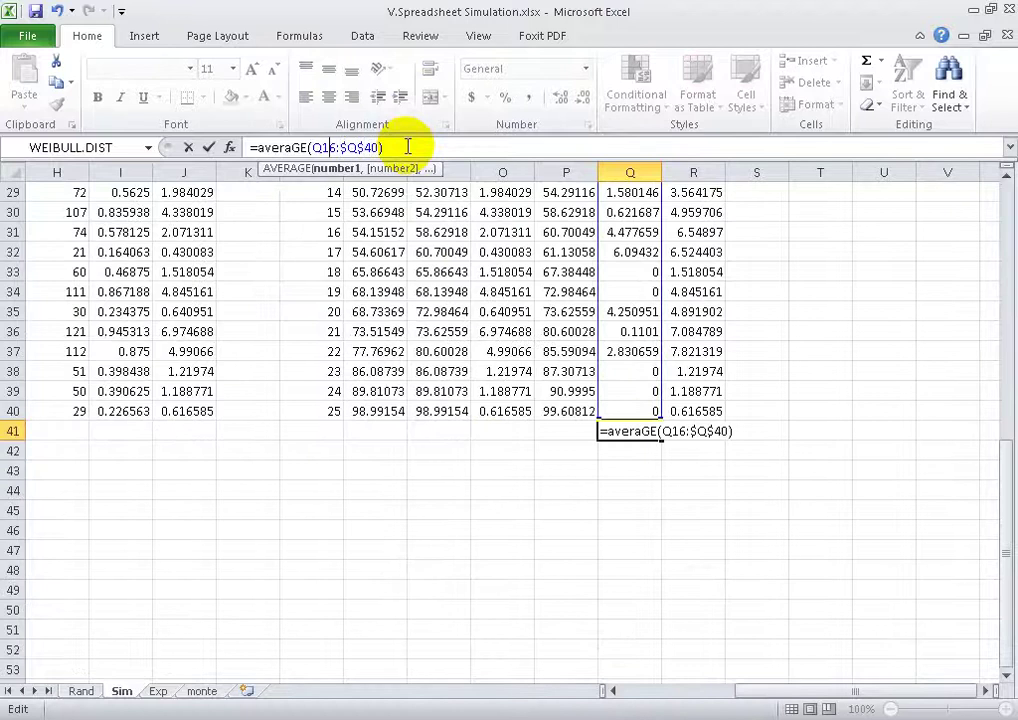
key("F4")
key("Return")
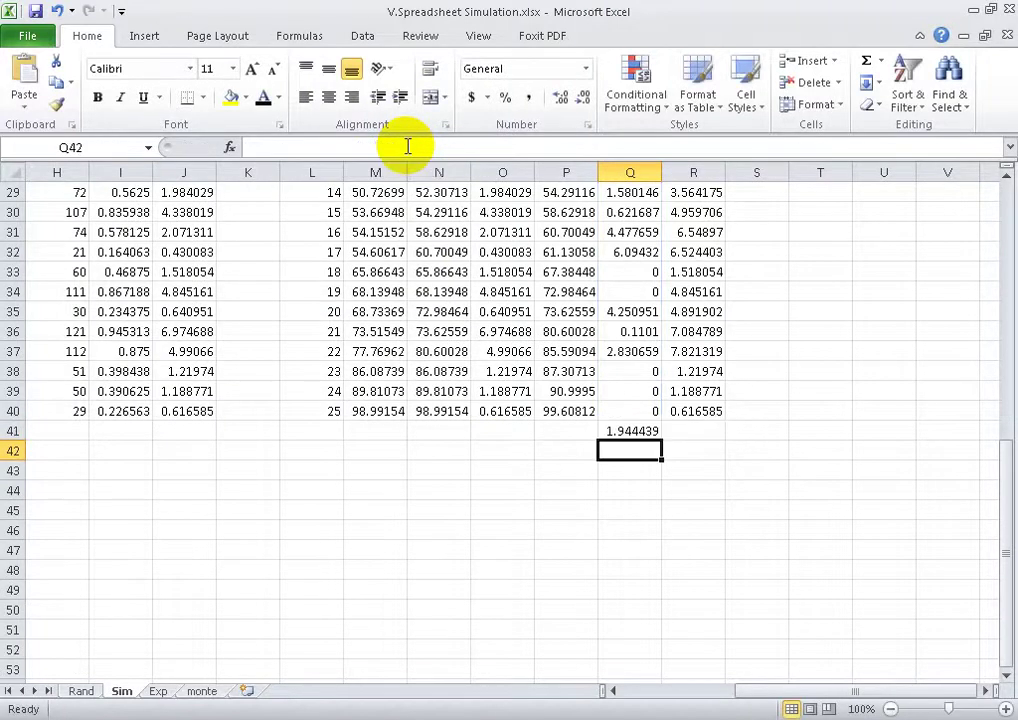
Copy the average into R41 and change it to =AVERAGE($R$16:$R$40), giving 4.261816.
scroll(762, 435, "up", 4)
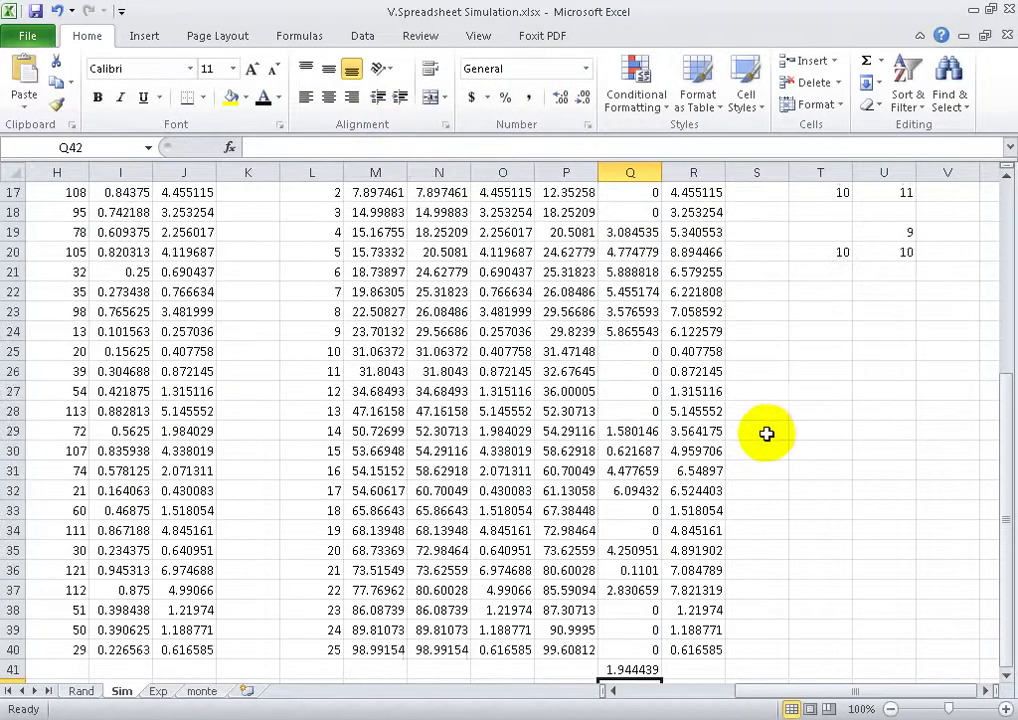
scroll(762, 435, "up", 4)
scroll(762, 435, "down", 6)
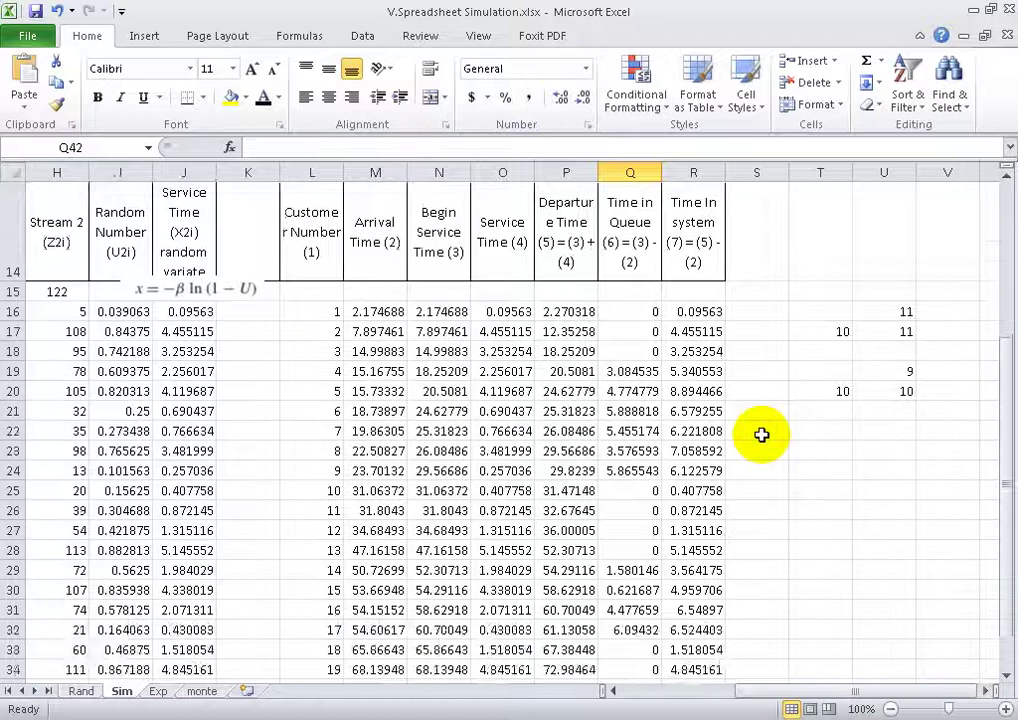
scroll(758, 436, "up", 3)
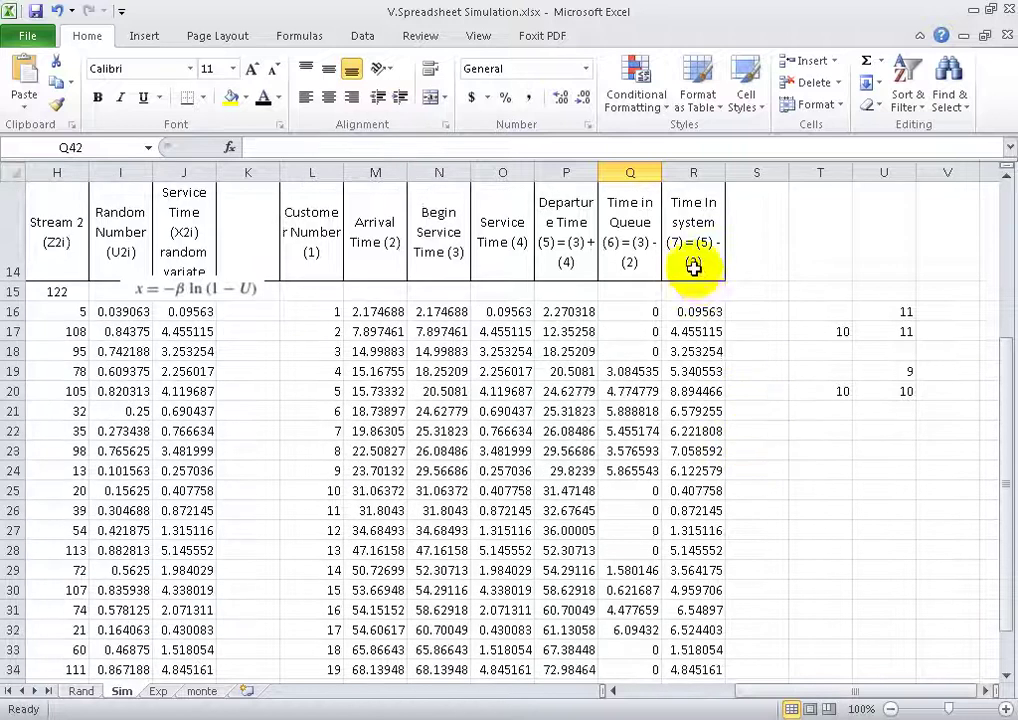
scroll(695, 270, "down", 3)
left_click(643, 548)
left_click_drag(658, 561, 718, 552)
left_click(795, 511)
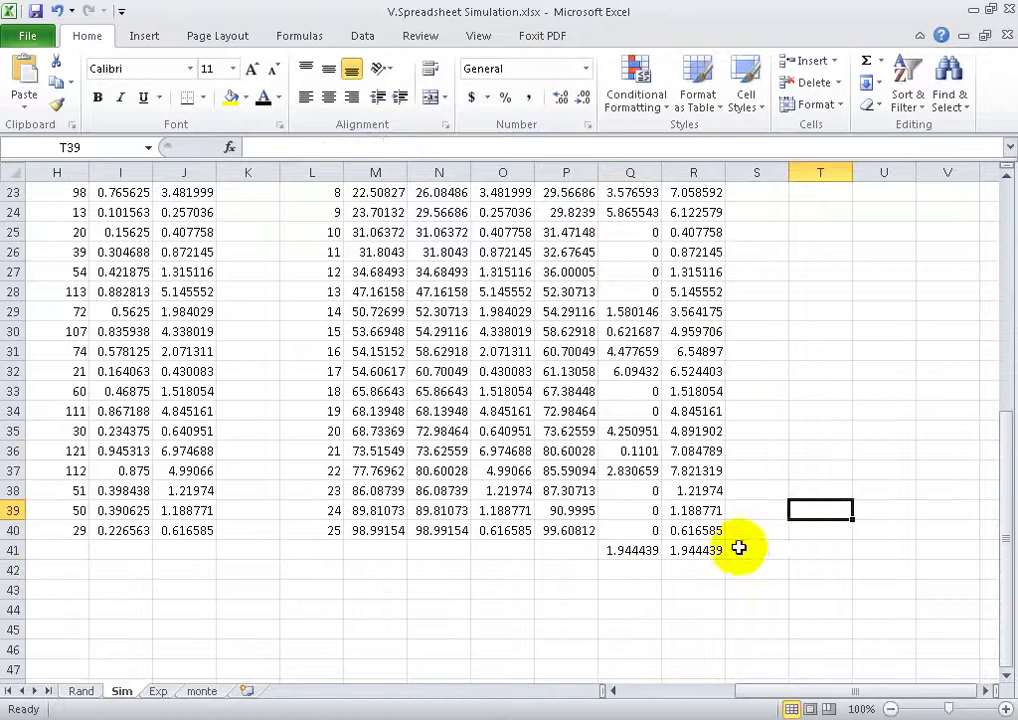
left_click(703, 556)
double_click(703, 556)
left_click_drag(657, 505, 700, 510)
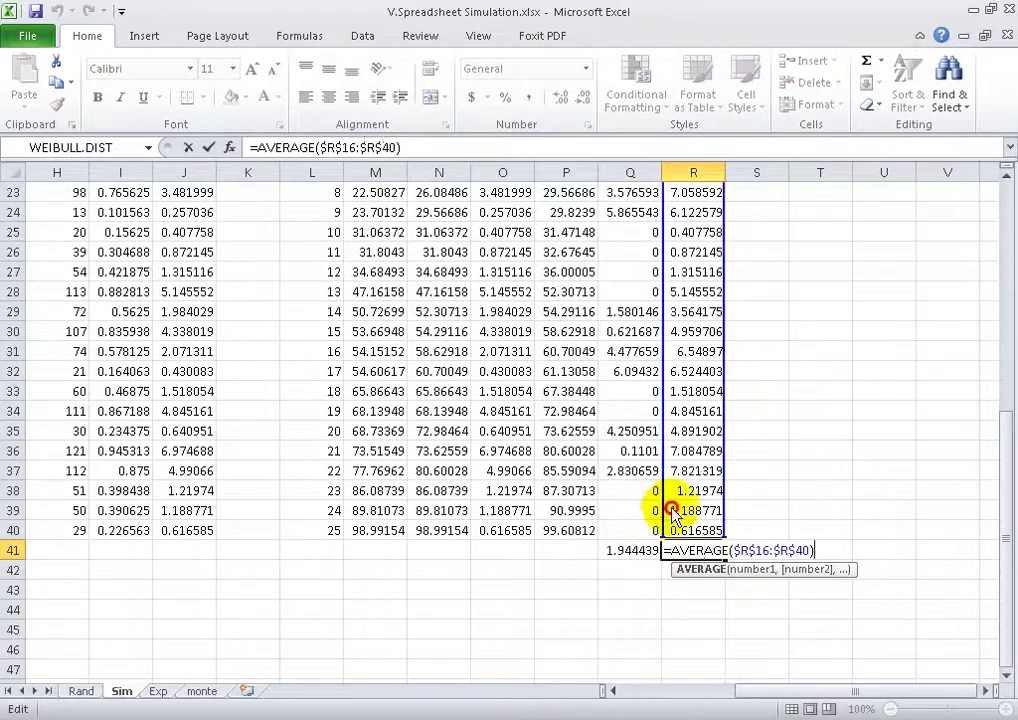
key("Return")
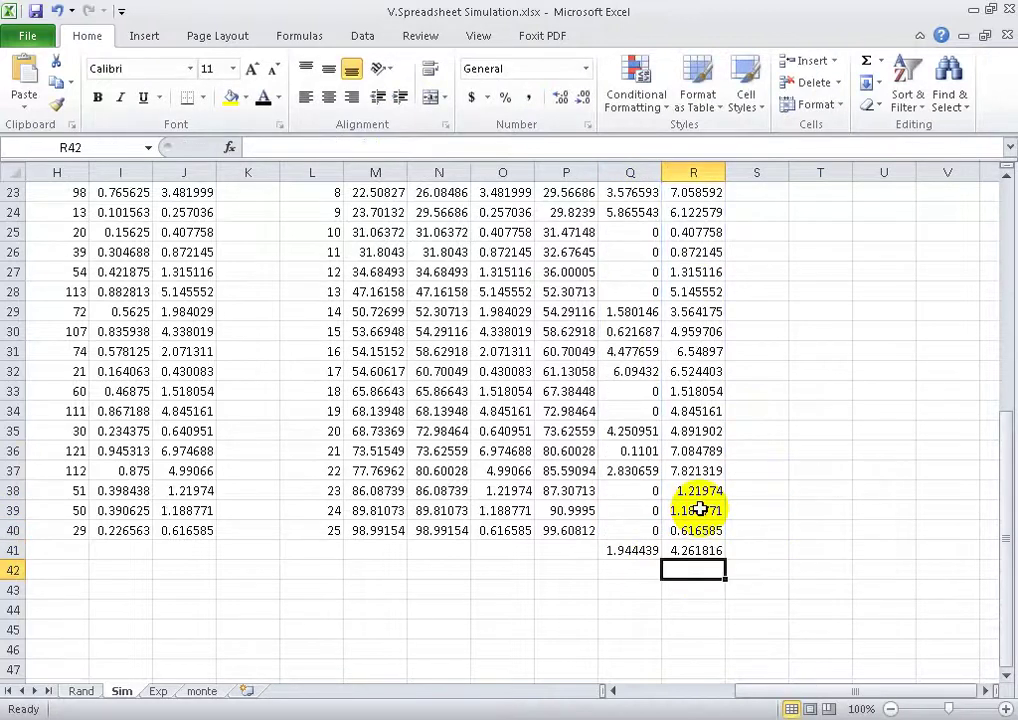
scroll(700, 510, "up", 5)
left_click(647, 345)
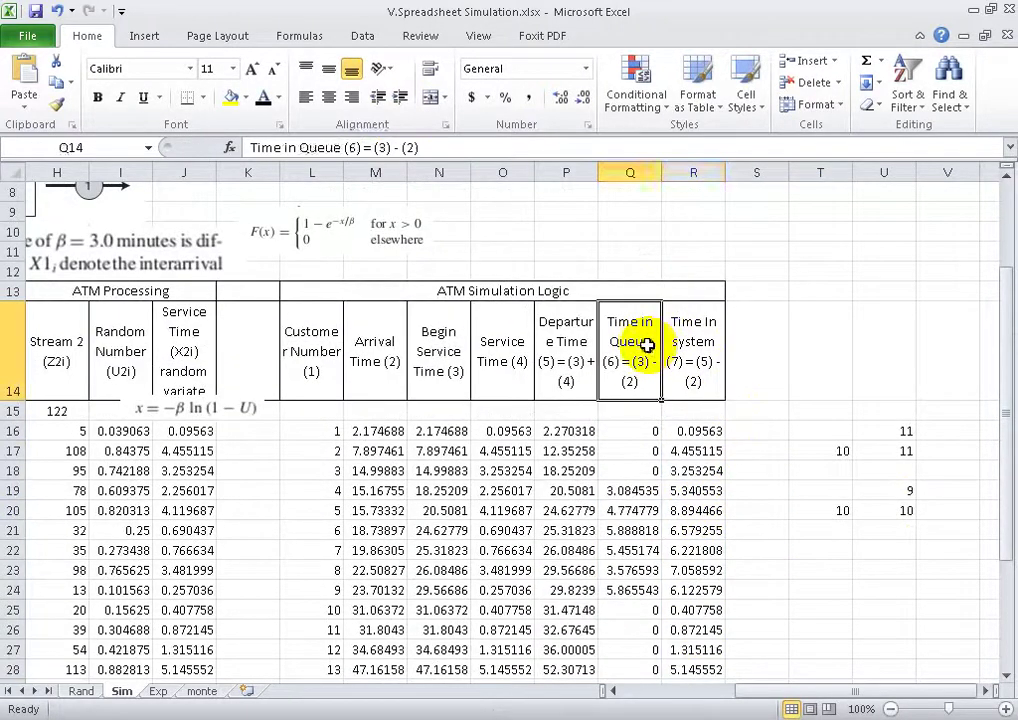
left_click(709, 330)
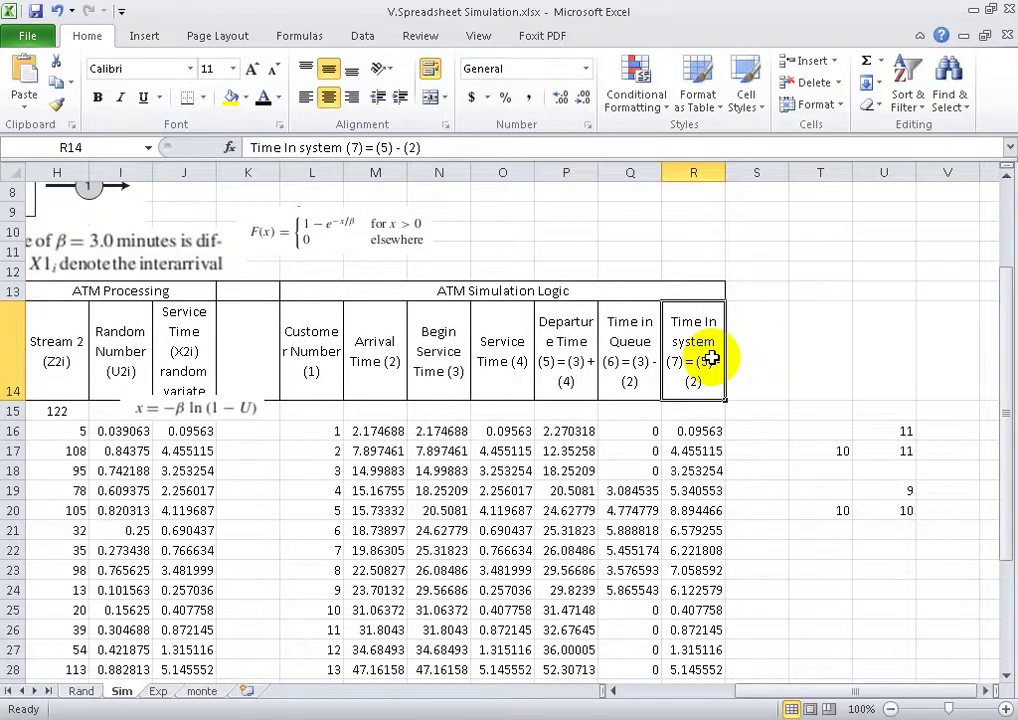
left_click(609, 351)
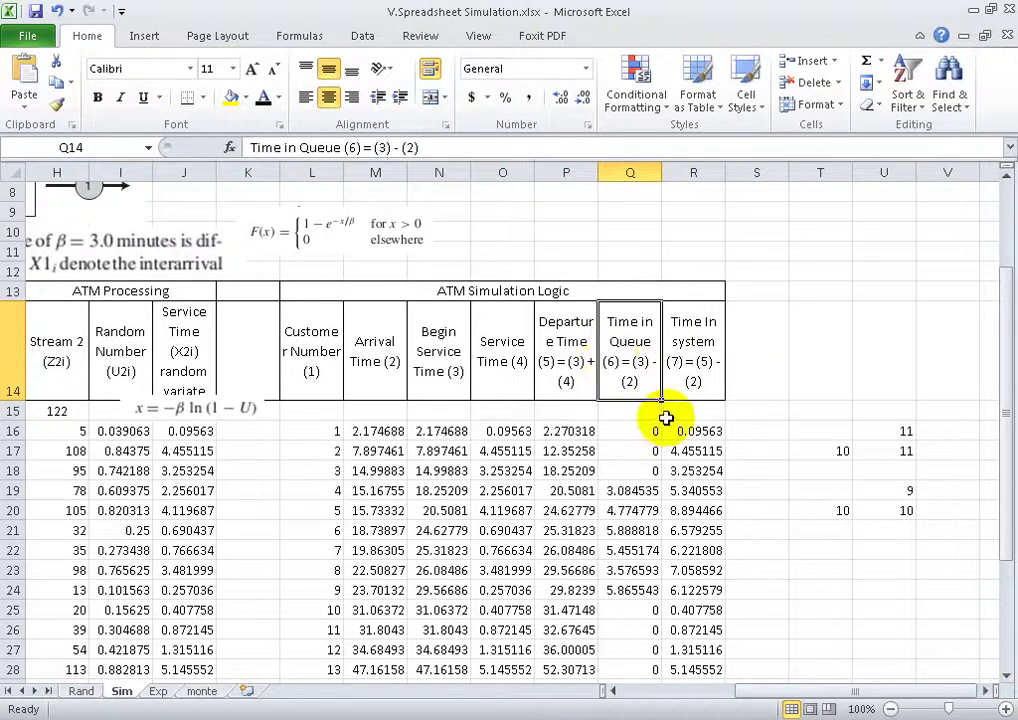
left_click(712, 429)
scroll(712, 430, "down", 2)
scroll(712, 430, "down", 1)
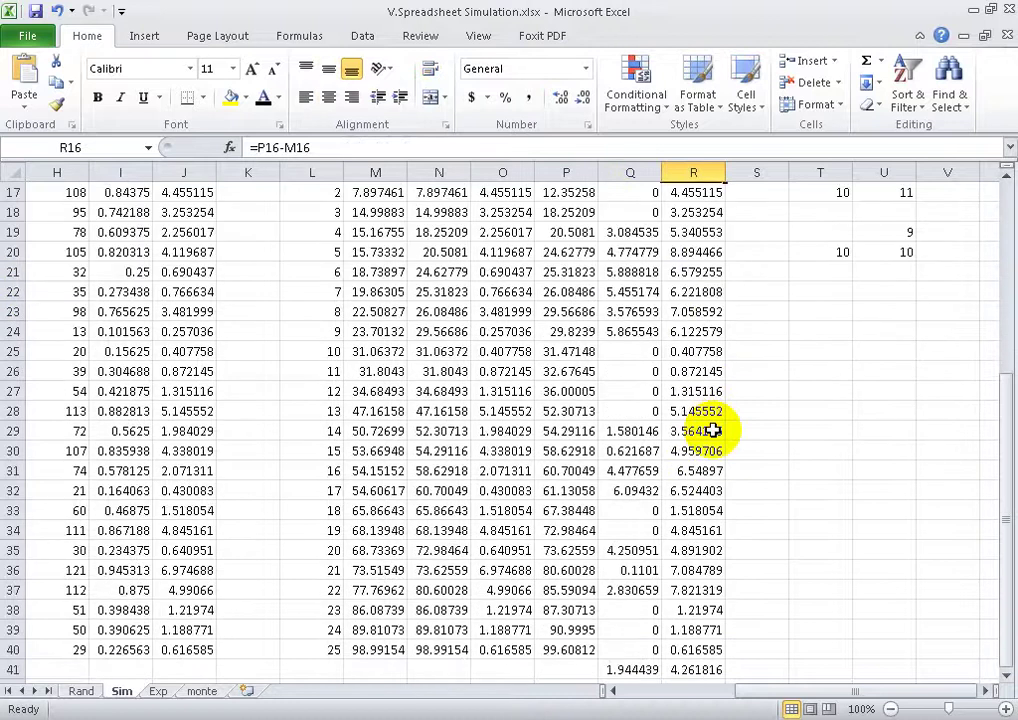
scroll(712, 430, "down", 2)
scroll(712, 430, "up", 1)
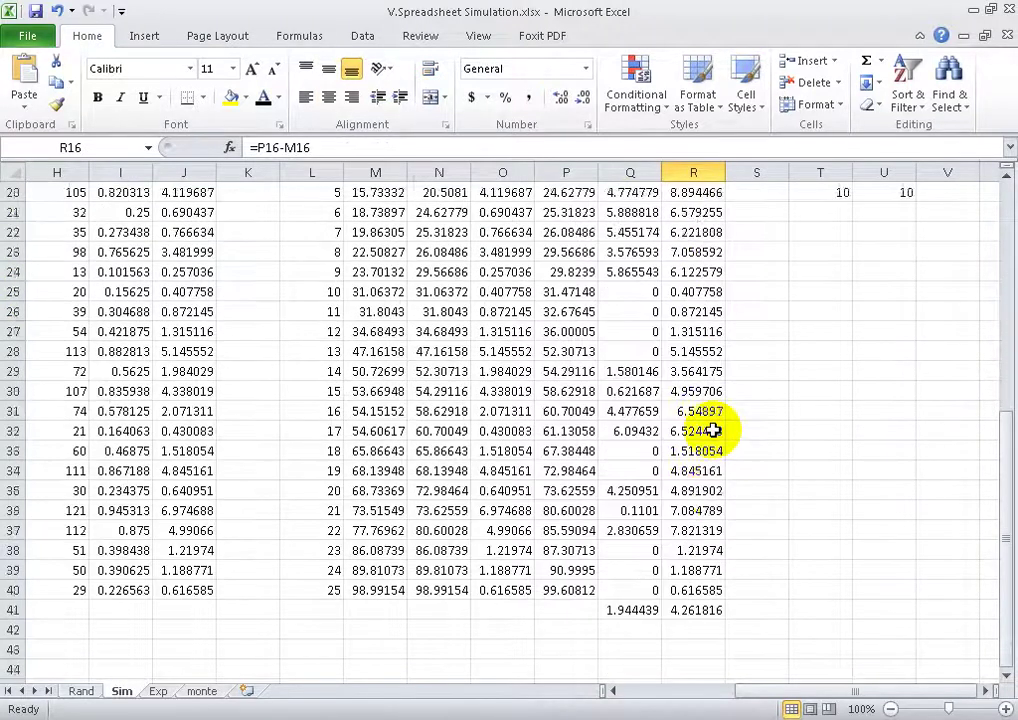
scroll(712, 430, "up", 4)
scroll(712, 430, "down", 2)
scroll(712, 430, "down", 1)
scroll(712, 430, "down", 1)
scroll(712, 430, "up", 4)
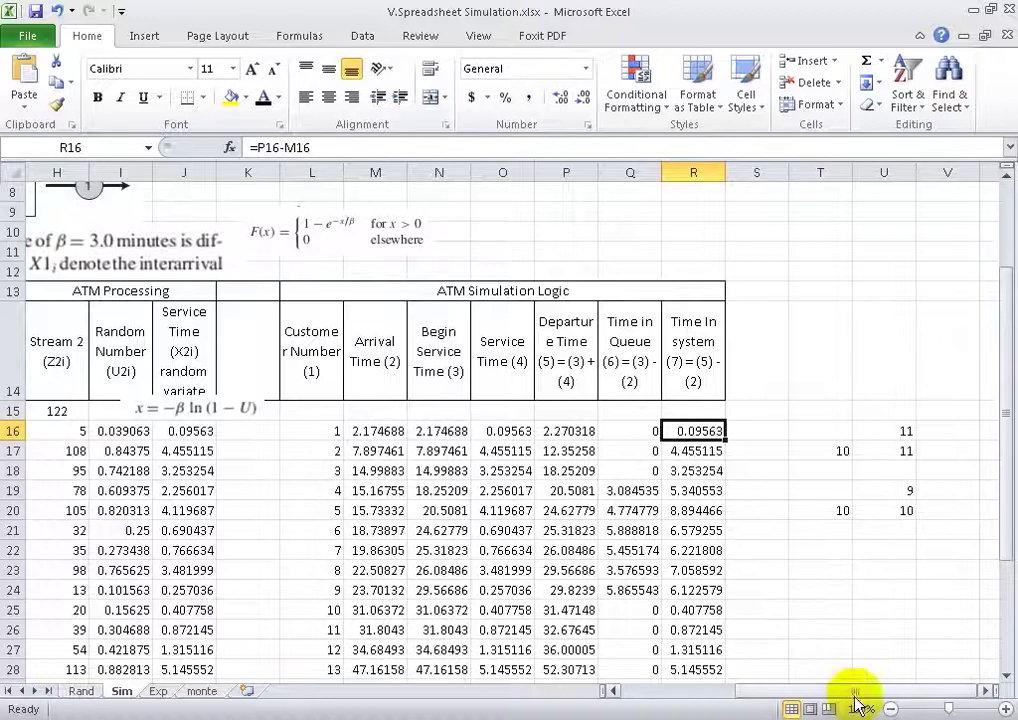
left_click_drag(855, 691, 618, 691)
scroll(414, 325, "down", 3)
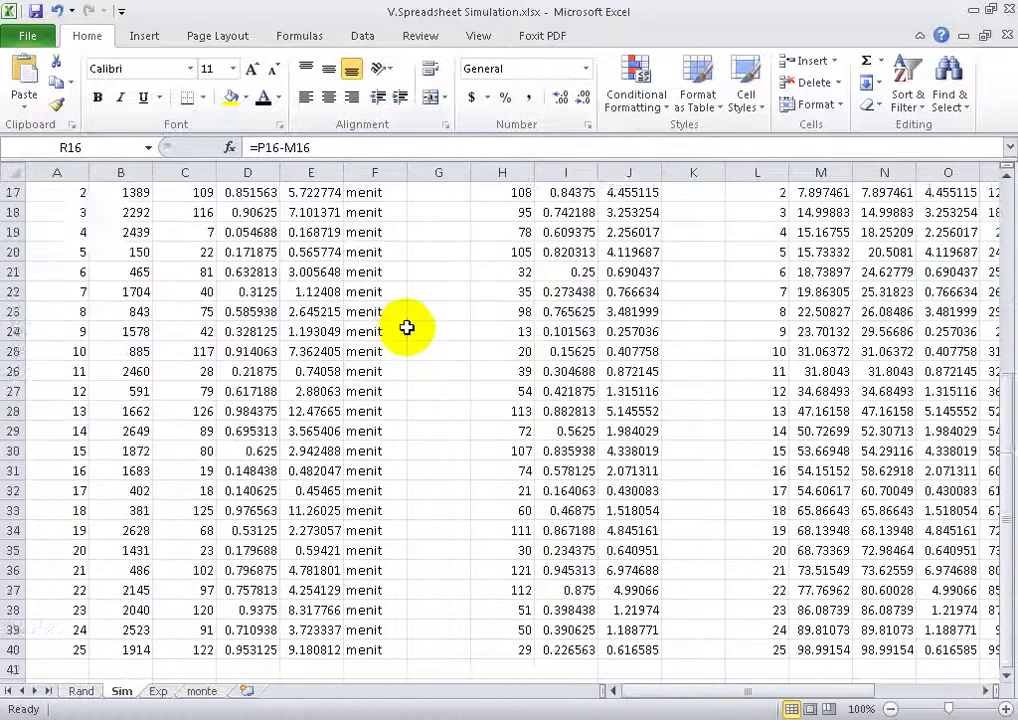
scroll(406, 327, "down", 1)
scroll(406, 327, "up", 6)
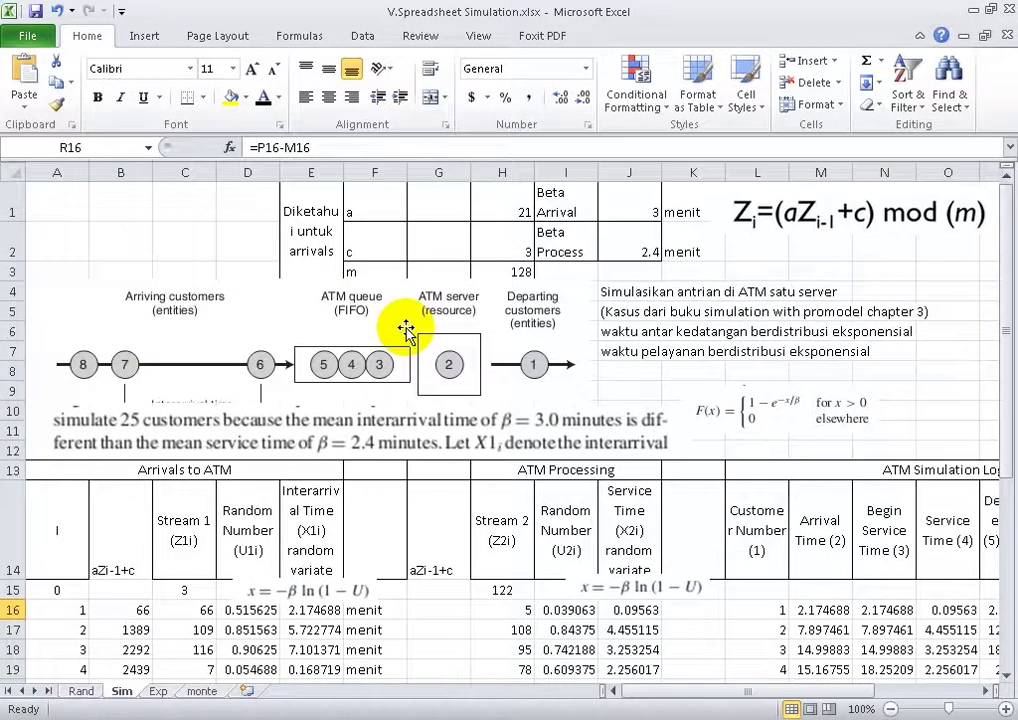
scroll(406, 330, "down", 5)
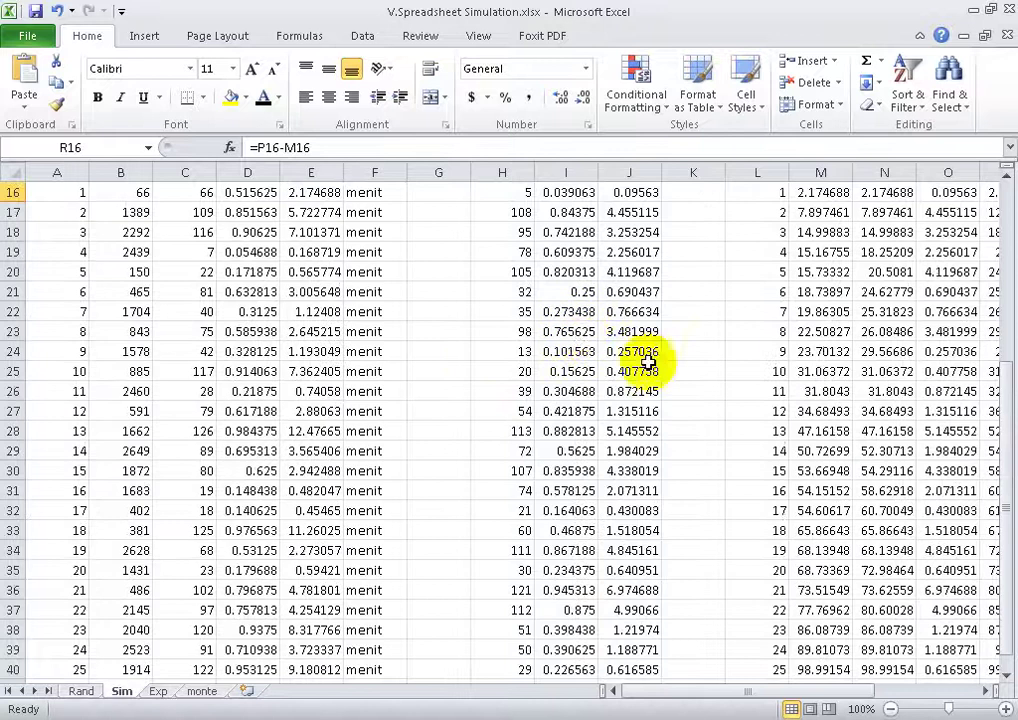
scroll(648, 362, "up", 5)
left_click(887, 269)
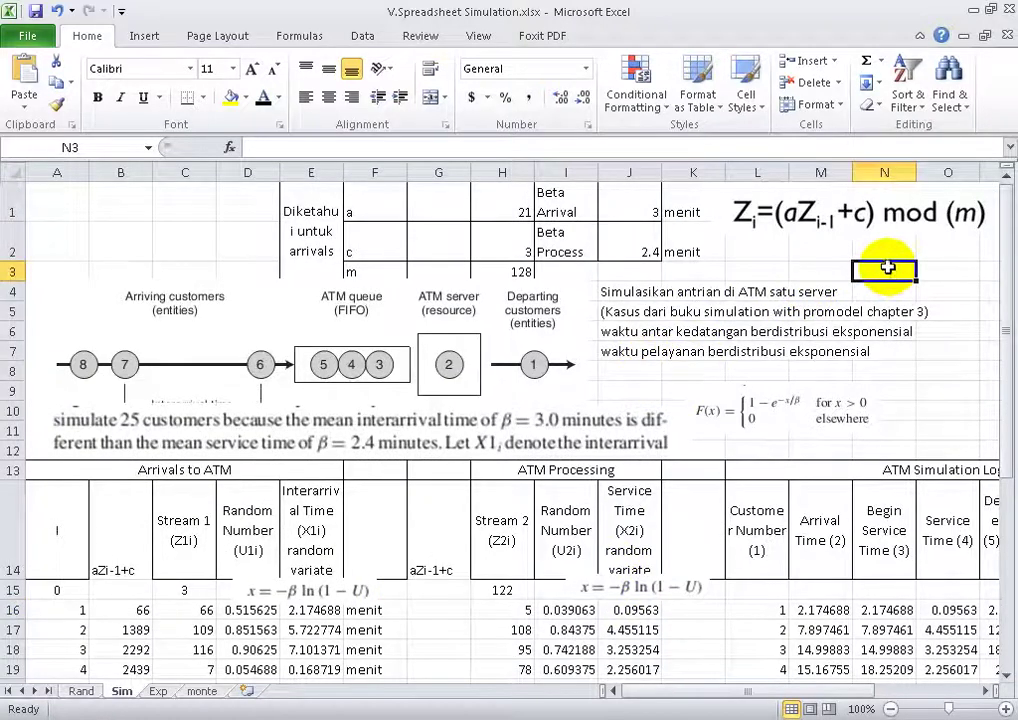
key("Right")
key("Right")
key("Right")
key("Right")
key("Right")
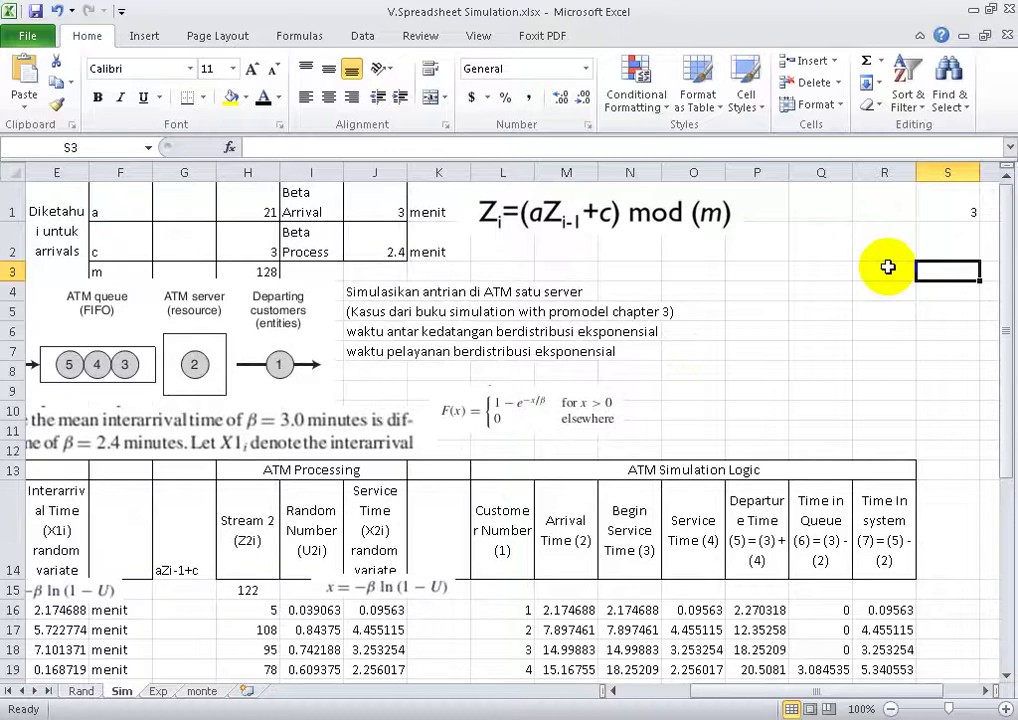
scroll(887, 267, "down", 2)
left_click(757, 470)
left_click(757, 530)
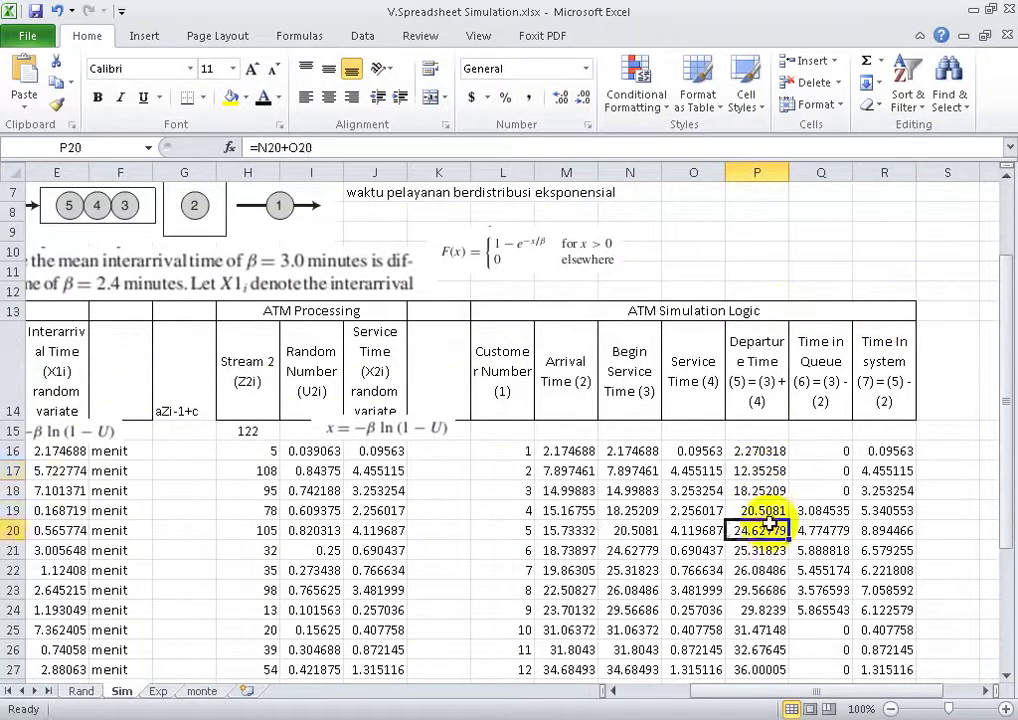
left_click(840, 510)
left_click(862, 508)
left_click_drag(883, 451, 884, 528)
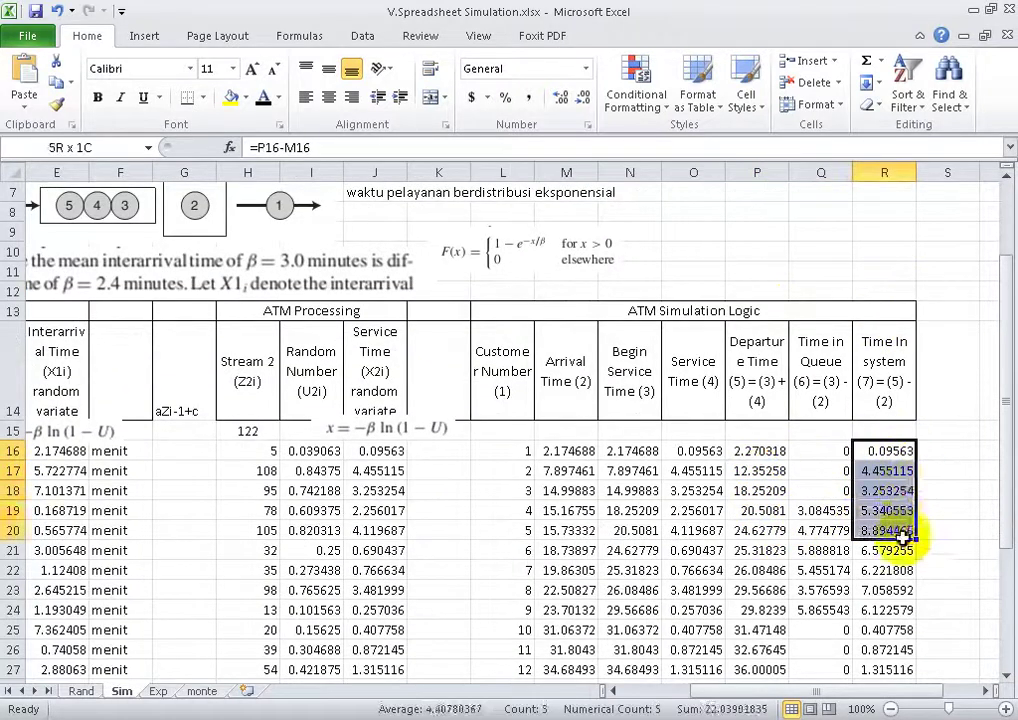
left_click(752, 510)
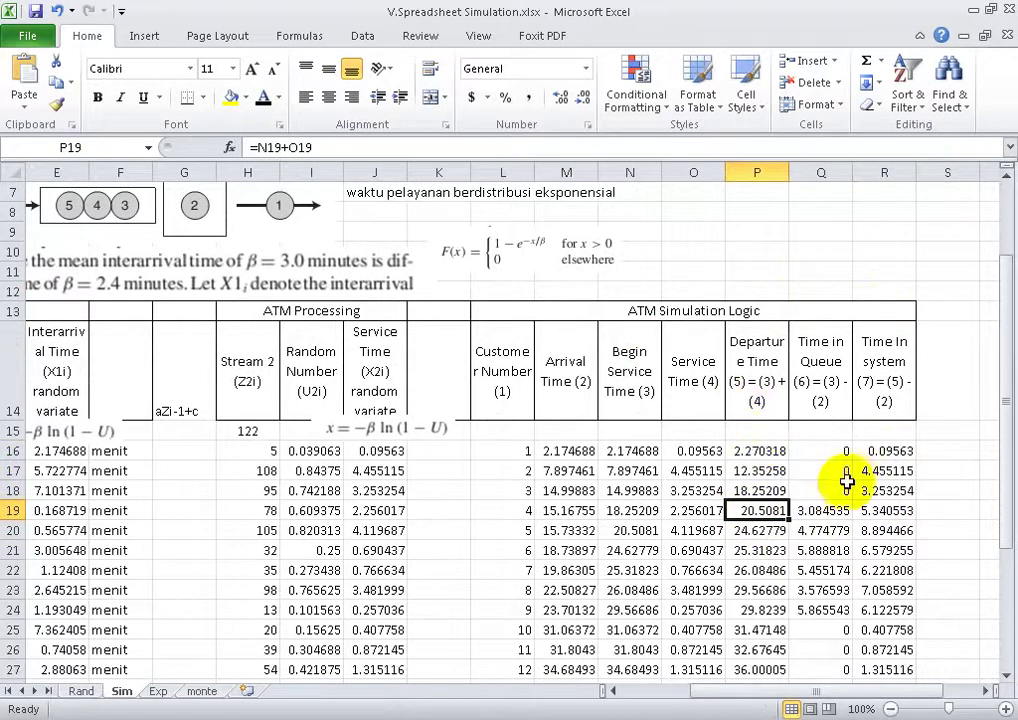
scroll(870, 470, "down", 1)
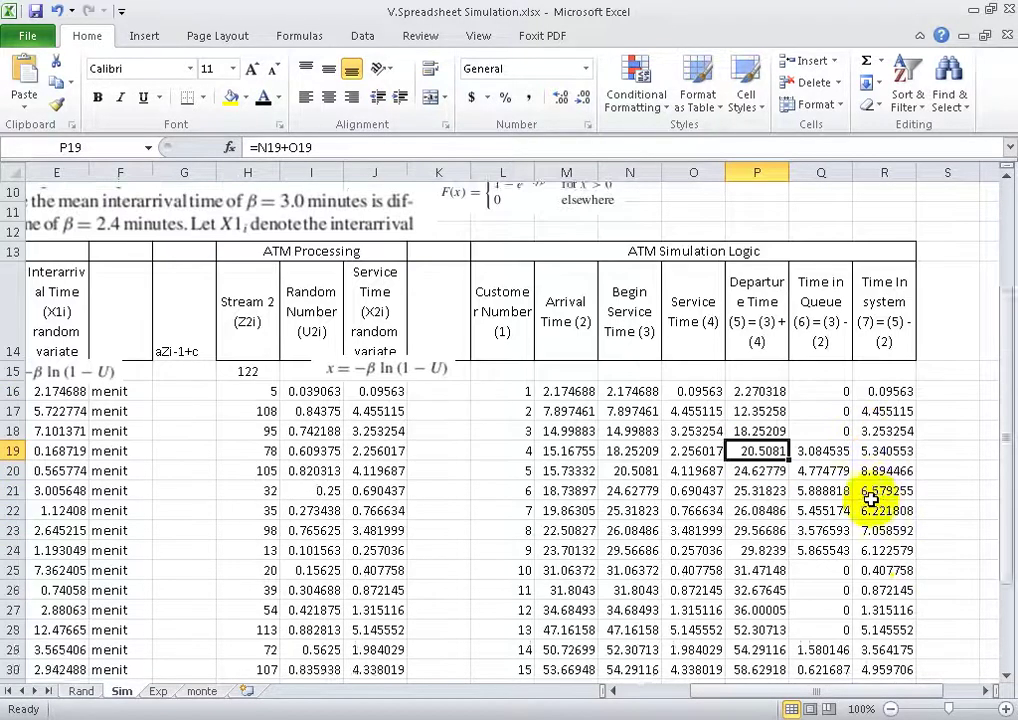
scroll(870, 470, "down", 3)
scroll(870, 480, "down", 1)
scroll(870, 497, "up", 2)
scroll(870, 497, "up", 3)
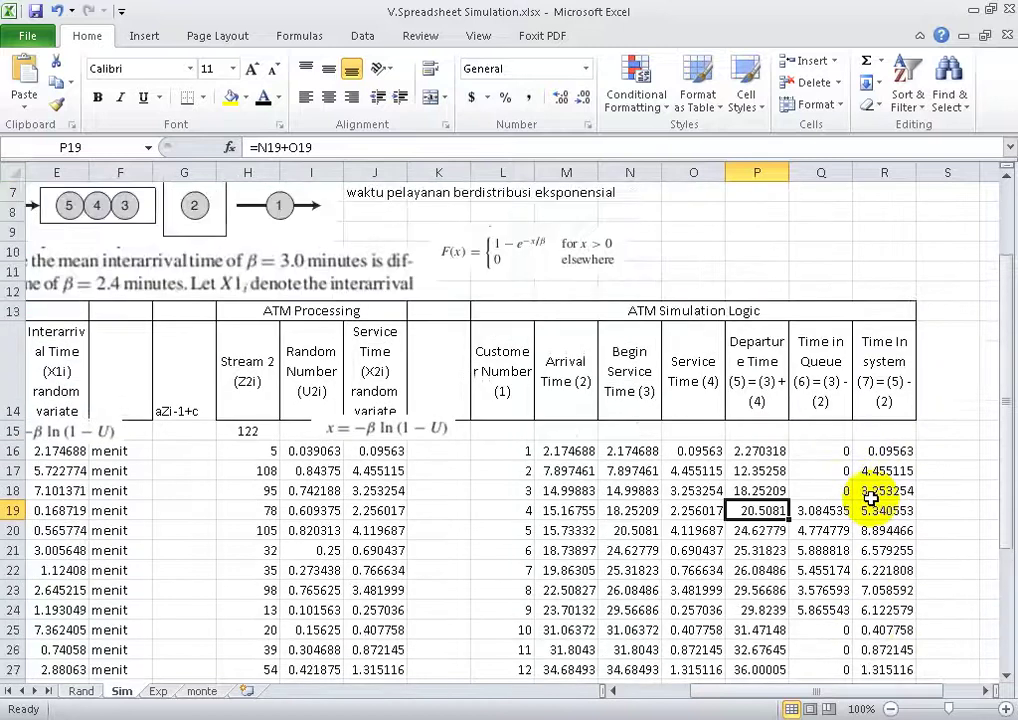
scroll(870, 497, "down", 1)
scroll(870, 497, "down", 3)
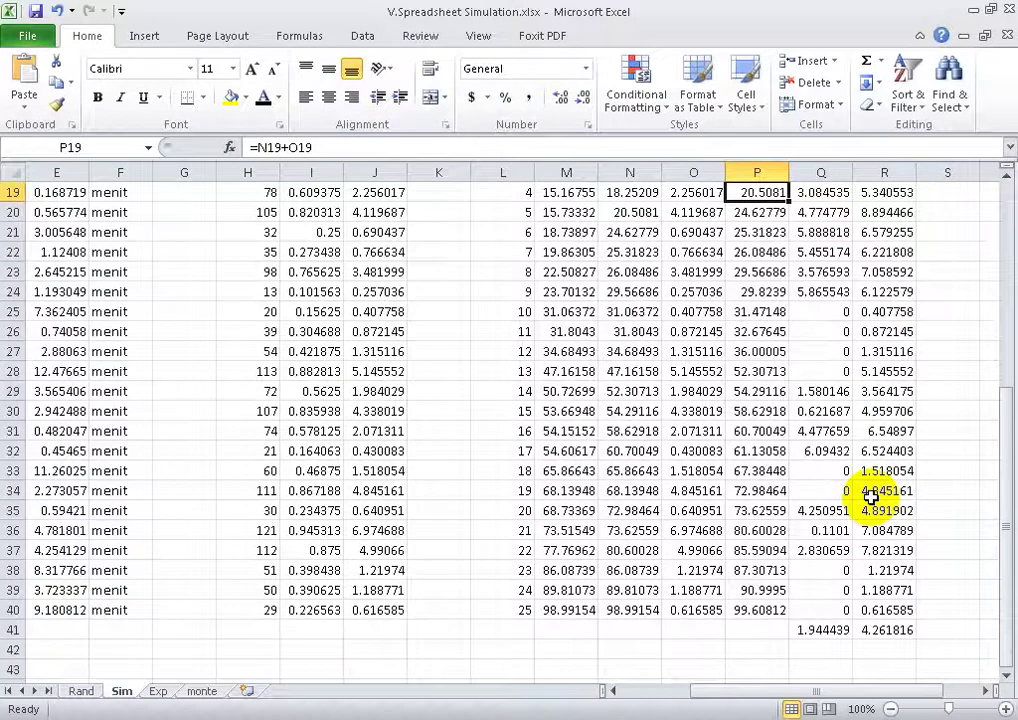
scroll(870, 497, "up", 3)
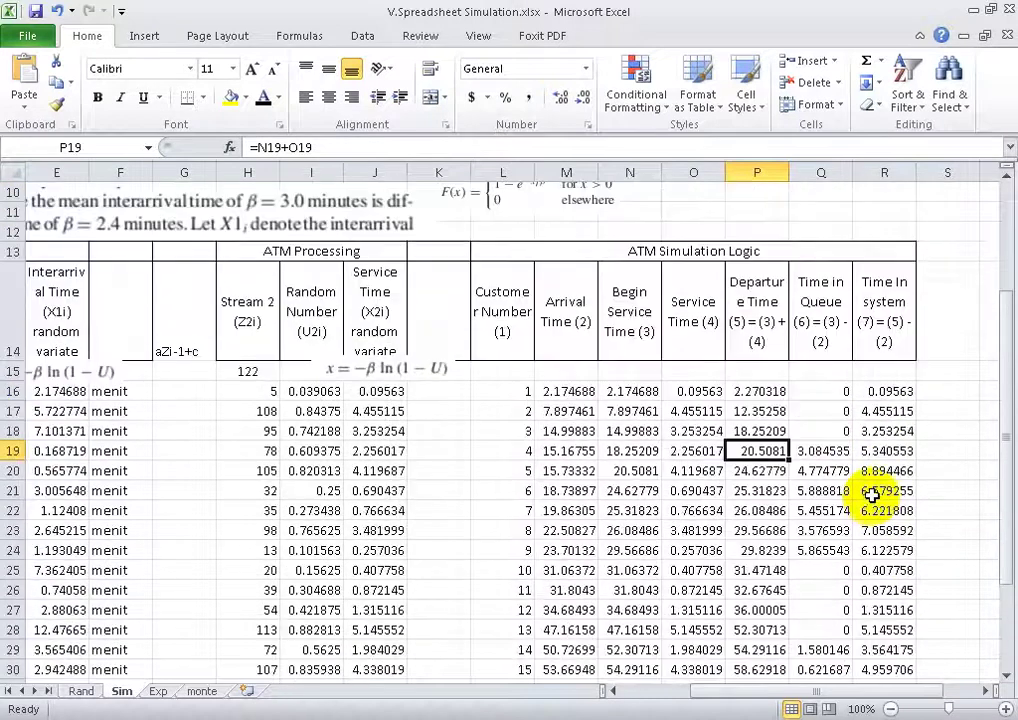